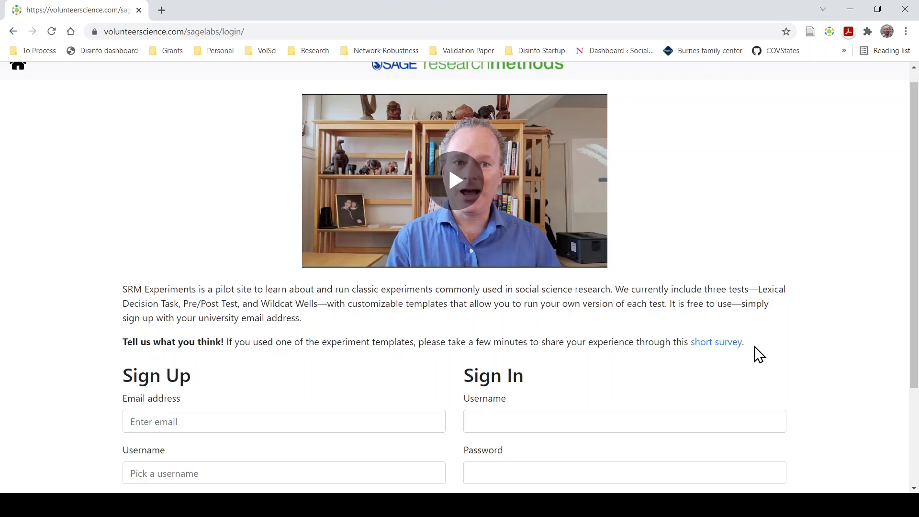
Sign in to the existing account with the saved username and the account password.
{"action": "scroll", "coordinate": [759, 355], "scroll_direction": "down", "scroll_amount": 1}
{"action": "left_click", "coordinate": [725, 362]}
{"action": "key", "text": "Down"}
{"action": "key", "text": "Down"}
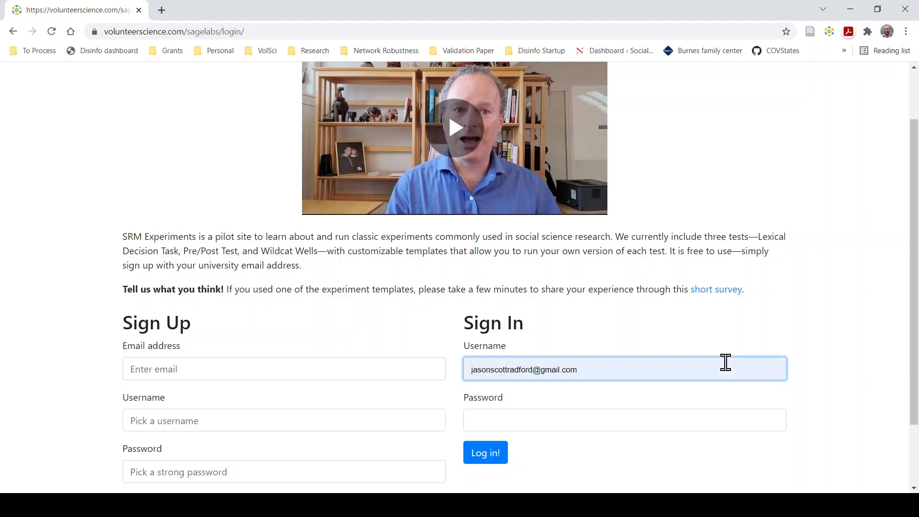
{"action": "key", "text": "Return"}
{"action": "key", "text": "Tab"}
{"action": "type", "text": "••••••"}
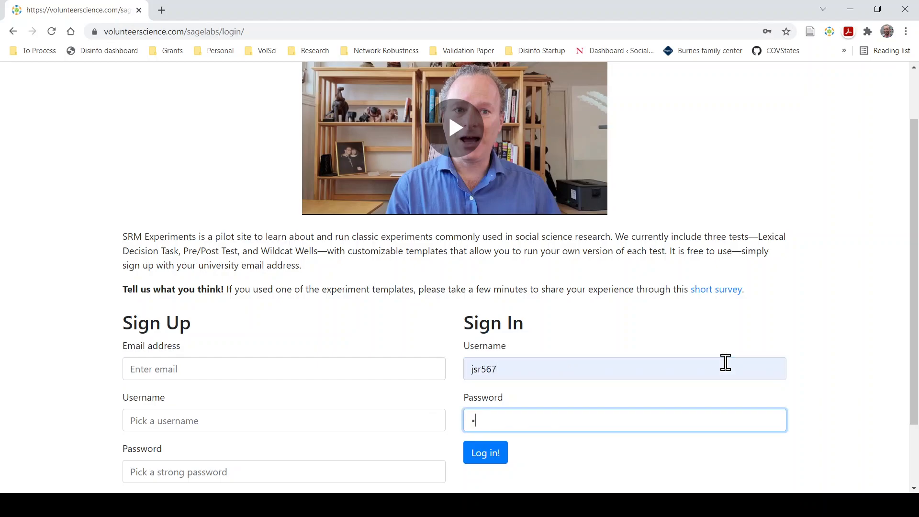
{"action": "type", "text": "••"}
{"action": "key", "text": "Return"}
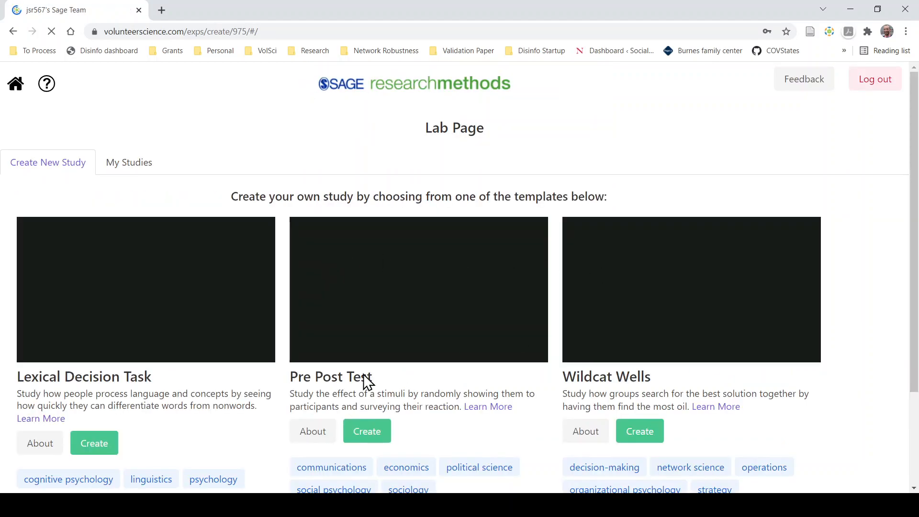
Look at the list of existing studies, and return to the templates for creating a new study.
{"action": "scroll", "coordinate": [449, 321], "scroll_direction": "down", "scroll_amount": 1}
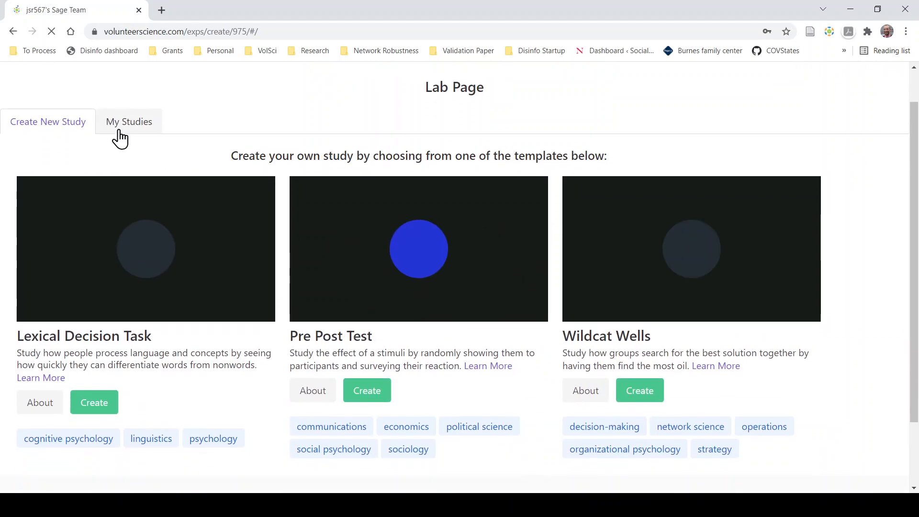
{"action": "left_click", "coordinate": [117, 128]}
{"action": "left_click", "coordinate": [47, 126]}
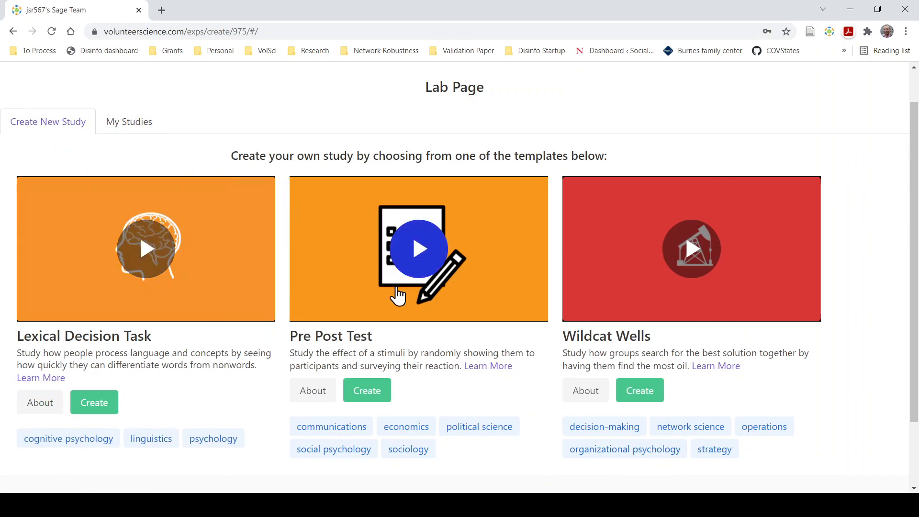
Create a new study from the Pre Post Test template and name it "Responsibility Pre/post".
{"action": "left_click", "coordinate": [373, 391]}
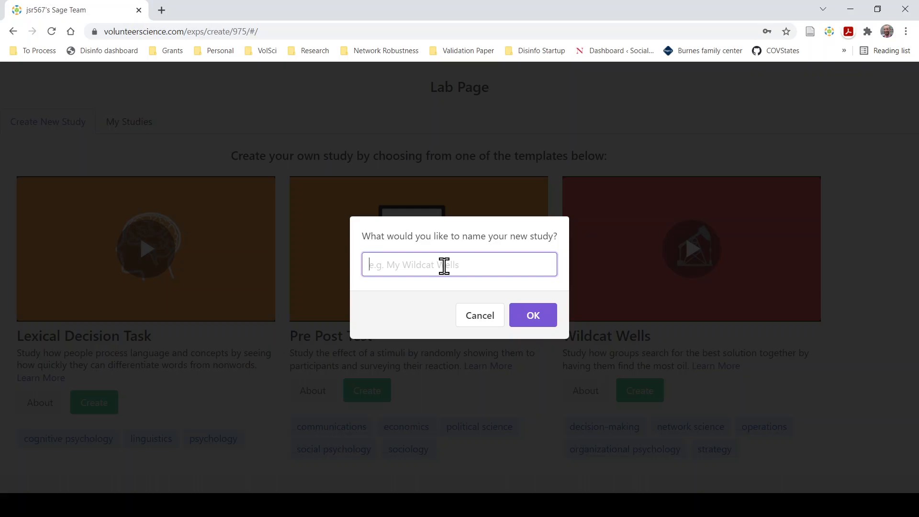
{"action": "type", "text": "F"}
{"action": "key", "text": "BackSpace"}
{"action": "type", "text": "Responsibility Pre"}
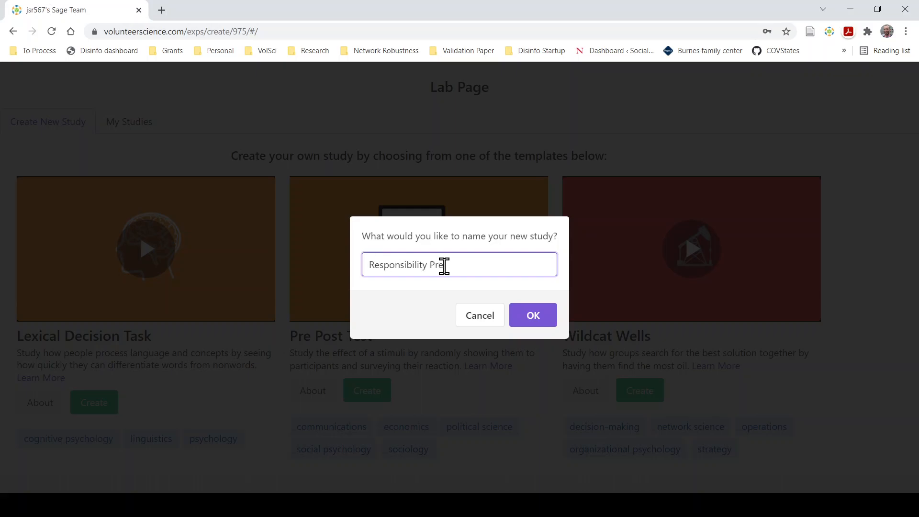
{"action": "type", "text": "-post"}
{"action": "key", "text": "BackSpace"}
{"action": "key", "text": "BackSpace"}
{"action": "key", "text": "BackSpace"}
{"action": "key", "text": "BackSpace"}
{"action": "key", "text": "BackSpace"}
{"action": "type", "text": "/post"}
{"action": "left_click", "coordinate": [529, 317]}
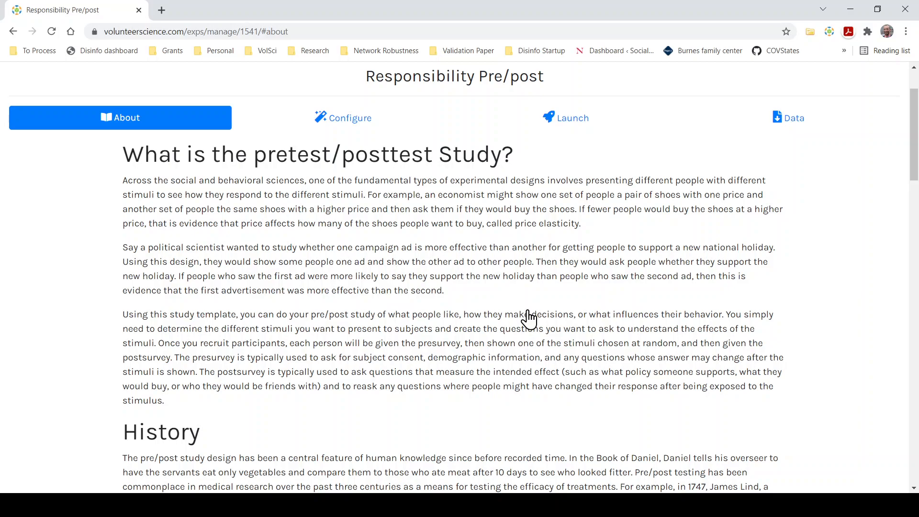
Skim the description of the pretest/posttest study and open the experiment's configuration.
{"action": "scroll", "coordinate": [529, 319], "scroll_direction": "down", "scroll_amount": 1}
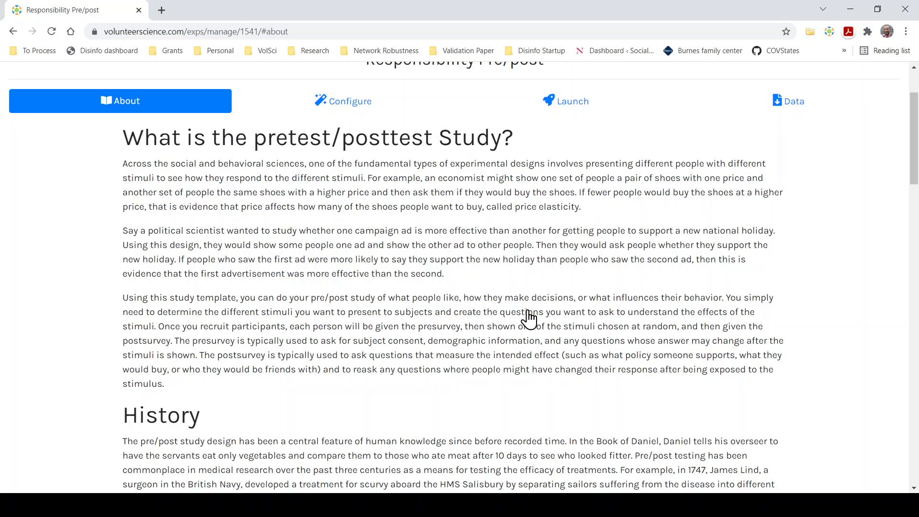
{"action": "scroll", "coordinate": [529, 319], "scroll_direction": "down", "scroll_amount": 8}
{"action": "scroll", "coordinate": [529, 319], "scroll_direction": "up", "scroll_amount": 5}
{"action": "scroll", "coordinate": [529, 319], "scroll_direction": "up", "scroll_amount": 4}
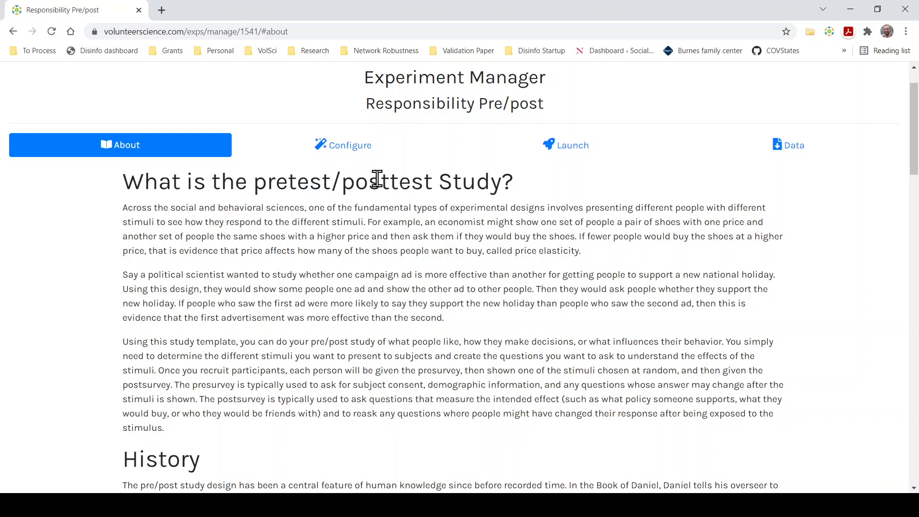
{"action": "left_click", "coordinate": [362, 155]}
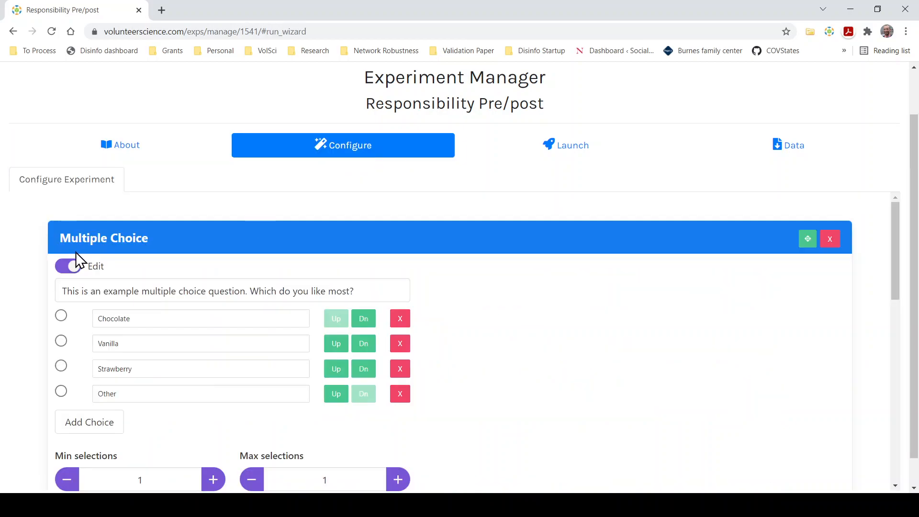
Replace the first multiple choice question's text with "What is your gender".
{"action": "scroll", "coordinate": [2, 295], "scroll_direction": "down", "scroll_amount": 1}
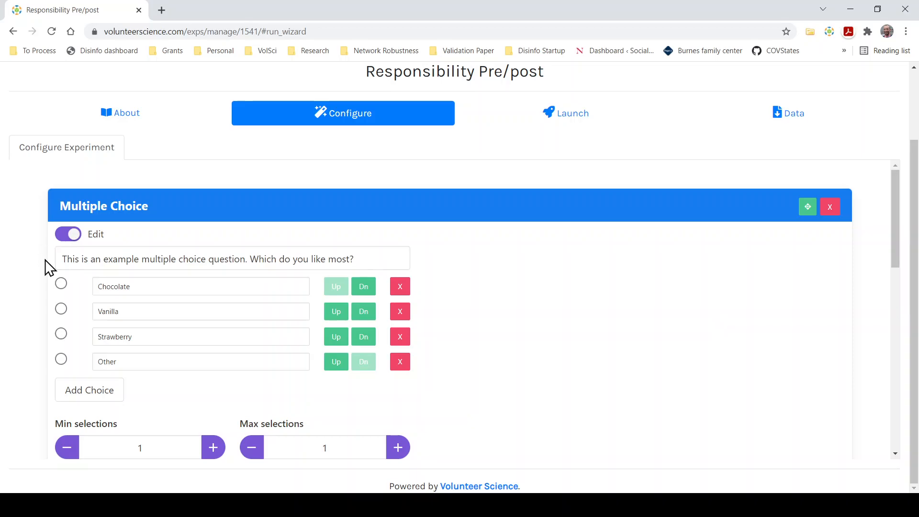
{"action": "scroll", "coordinate": [45, 261], "scroll_direction": "down", "scroll_amount": 1}
{"action": "scroll", "coordinate": [45, 261], "scroll_direction": "up", "scroll_amount": 1}
{"action": "scroll", "coordinate": [45, 260], "scroll_direction": "down", "scroll_amount": 1}
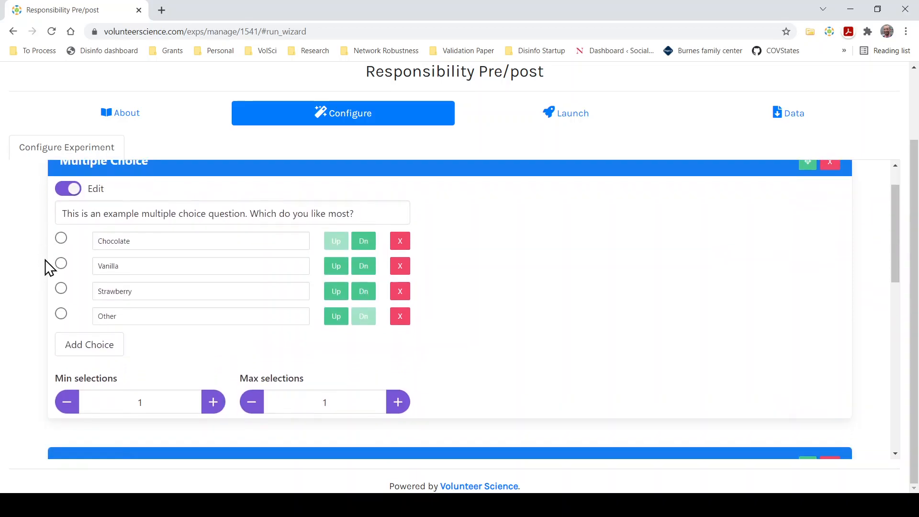
{"action": "scroll", "coordinate": [45, 260], "scroll_direction": "up", "scroll_amount": 1}
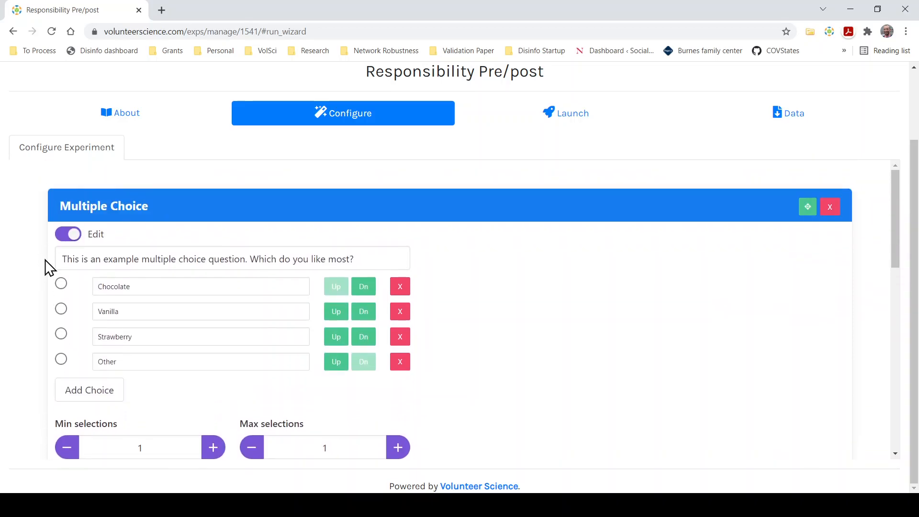
{"action": "triple_click", "coordinate": [126, 259]}
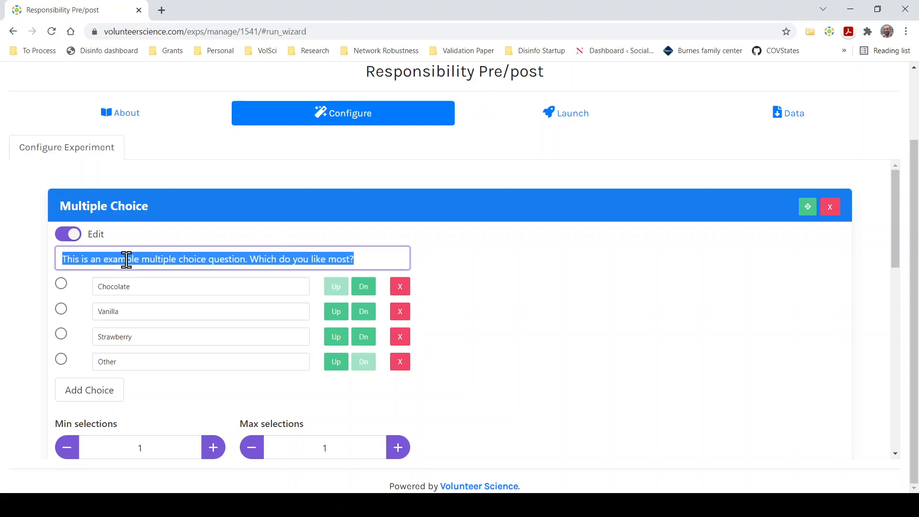
{"action": "type", "text": "What is your "}
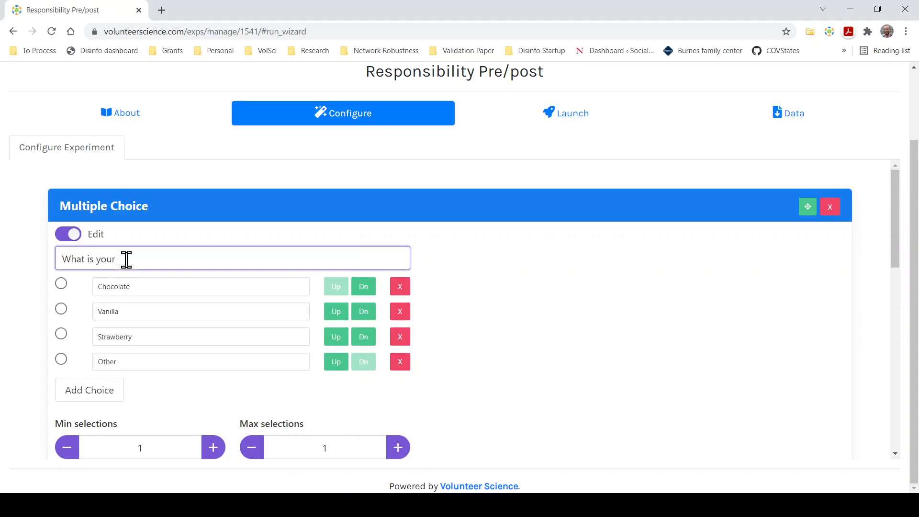
{"action": "type", "text": "gender"}
{"action": "left_click", "coordinate": [130, 283]}
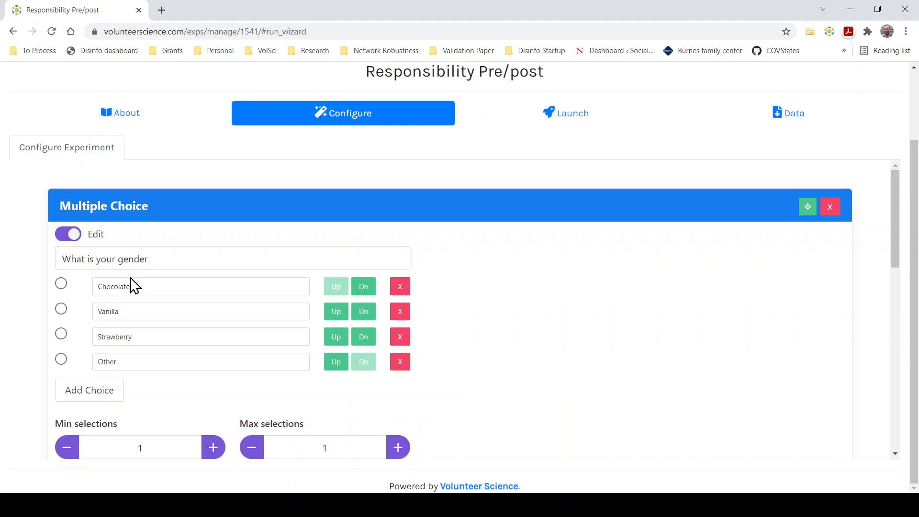
Change the gender question's first three answer choices to "Man", "Women" and "Transgender".
{"action": "double_click", "coordinate": [135, 289]}
{"action": "type", "text": "Male"}
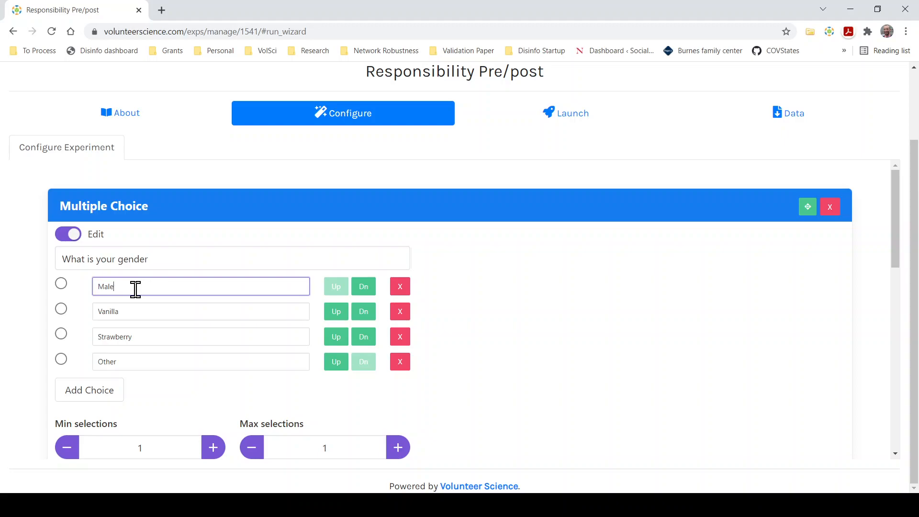
{"action": "type", "text": "n"}
{"action": "left_click", "coordinate": [141, 310]}
{"action": "left_click_drag", "start_coordinate": [142, 310], "coordinate": [95, 316]}
{"action": "type", "text": "Women"}
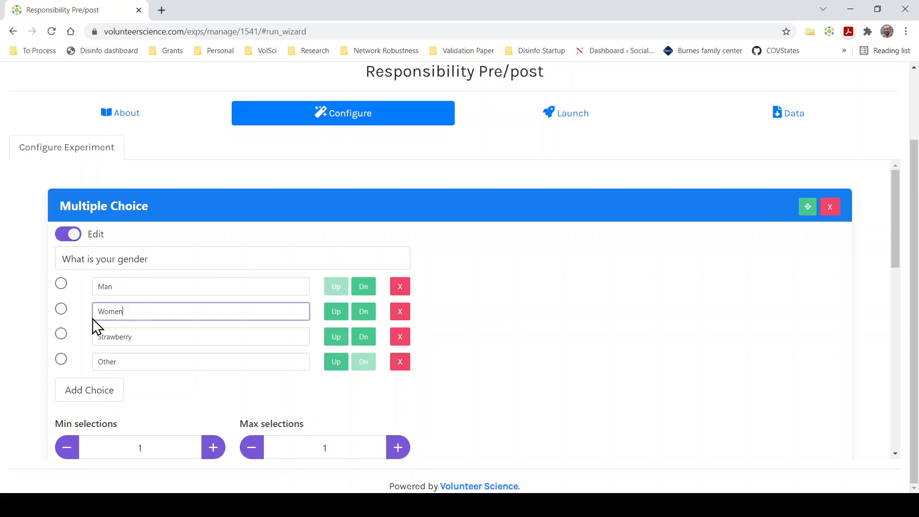
{"action": "left_click", "coordinate": [135, 338]}
{"action": "left_click_drag", "start_coordinate": [135, 339], "coordinate": [68, 339]}
{"action": "type", "text": "Trans"}
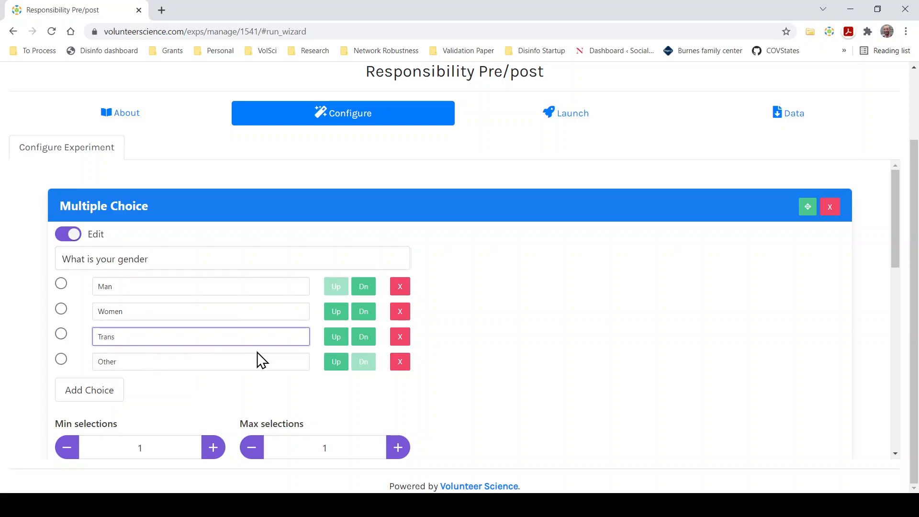
{"action": "type", "text": "gender"}
{"action": "left_click", "coordinate": [496, 325]}
Add a blank answer choice to the gender question and delete it again.
{"action": "scroll", "coordinate": [496, 326], "scroll_direction": "down", "scroll_amount": 3}
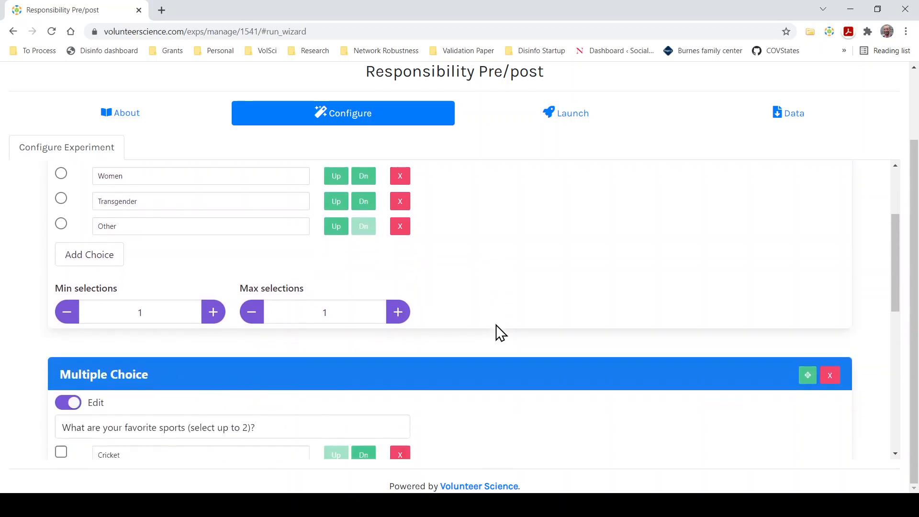
{"action": "scroll", "coordinate": [85, 276], "scroll_direction": "up", "scroll_amount": 1}
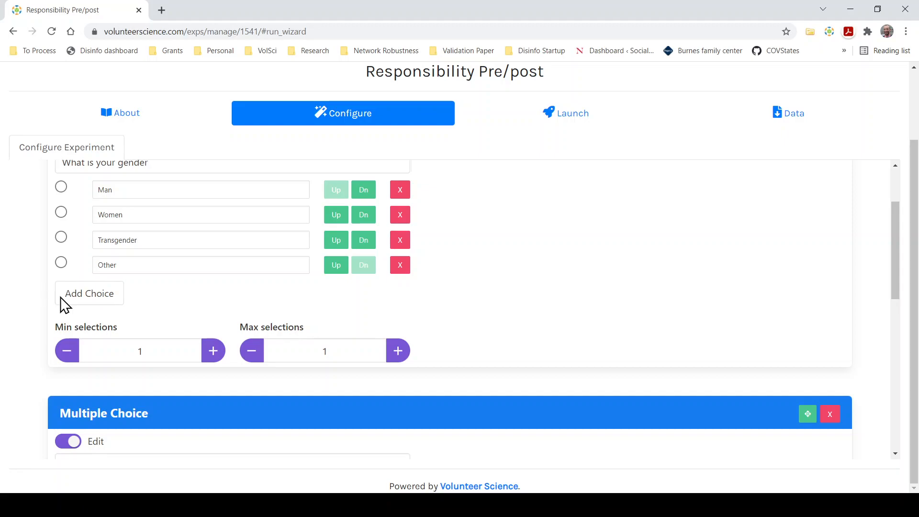
{"action": "left_click", "coordinate": [76, 301]}
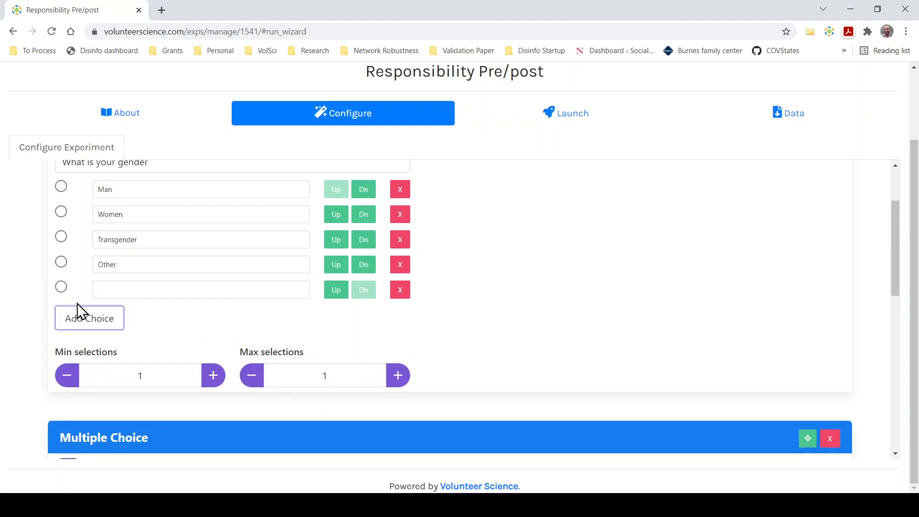
{"action": "left_click", "coordinate": [397, 298]}
{"action": "scroll", "coordinate": [360, 278], "scroll_direction": "up", "scroll_amount": 1}
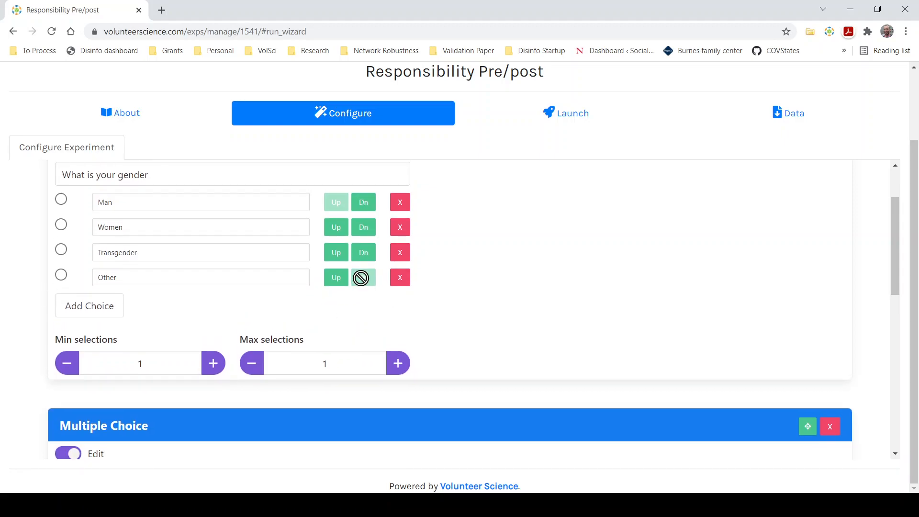
Move the "Other" choice up to first place in the gender question's answer list.
{"action": "left_click", "coordinate": [336, 283]}
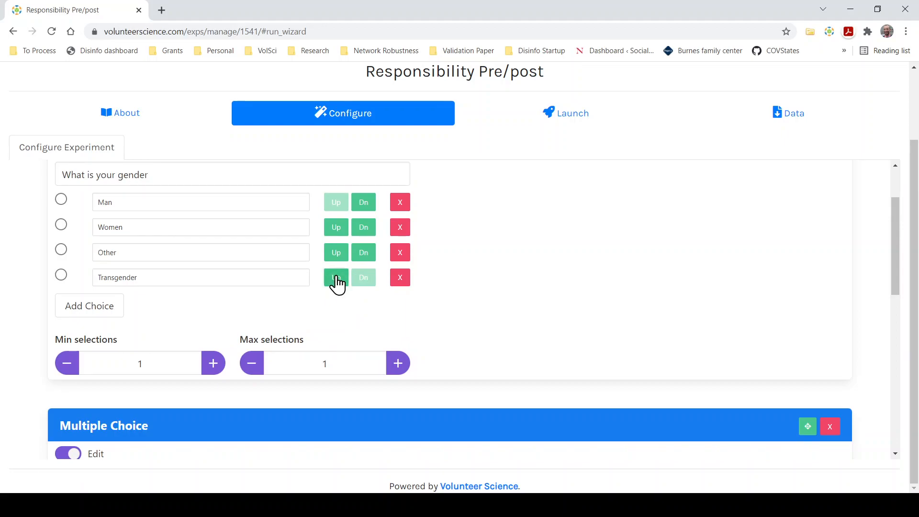
{"action": "left_click", "coordinate": [335, 254]}
{"action": "left_click", "coordinate": [335, 237]}
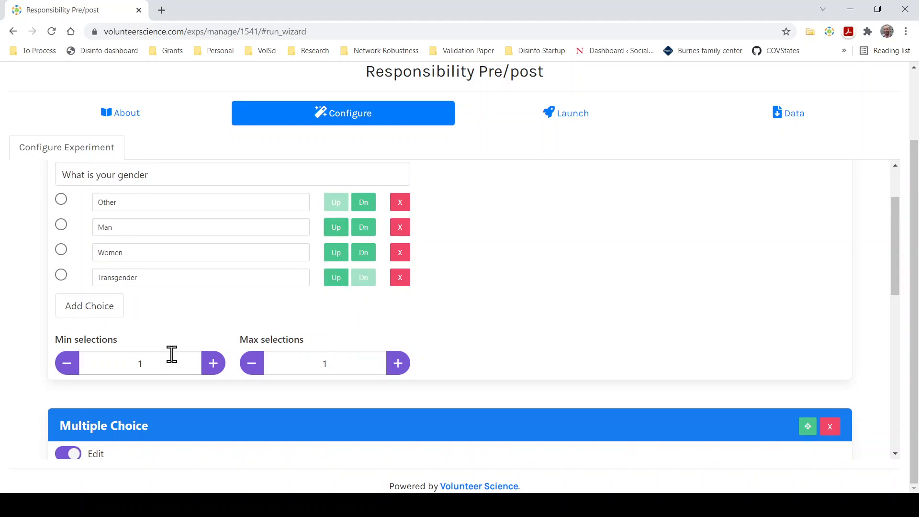
Re-enter 1 as the gender question's minimum selections, try a maximum of 2, and set the maximum back to 1.
{"action": "left_click", "coordinate": [148, 362]}
{"action": "key", "text": "BackSpace"}
{"action": "type", "text": "1"}
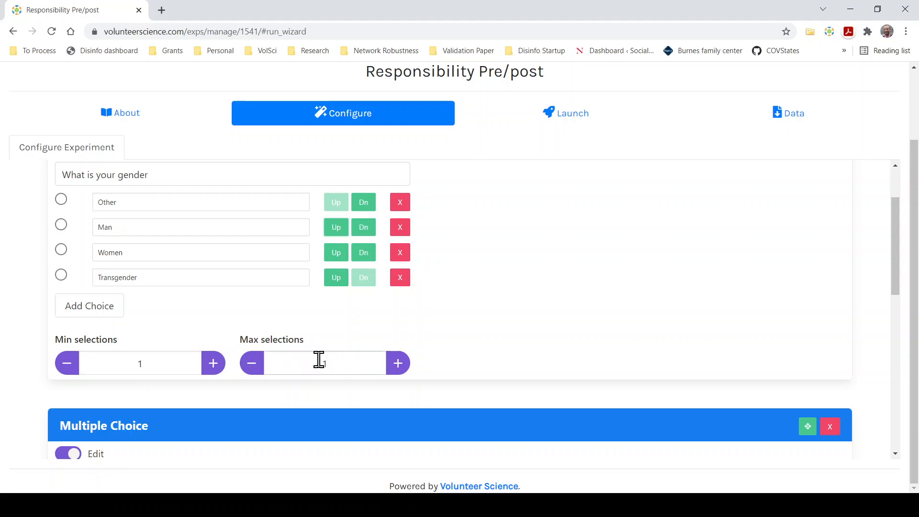
{"action": "left_click", "coordinate": [398, 363]}
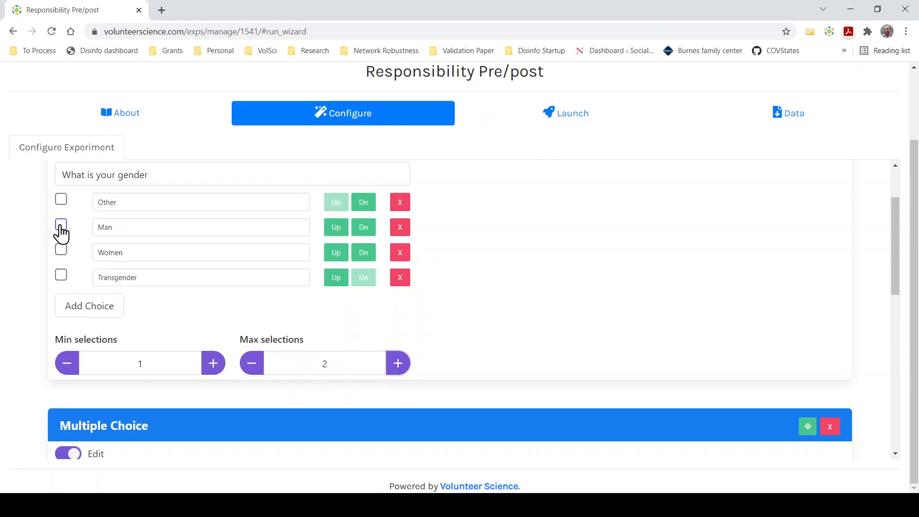
{"action": "left_click", "coordinate": [254, 365]}
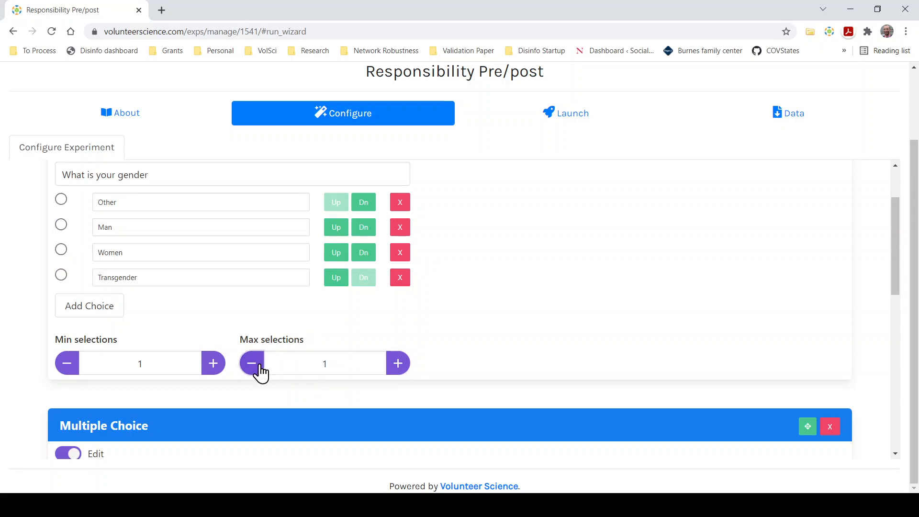
Add a new Matrix Table question below the favorite sports question on the first survey page.
{"action": "scroll", "coordinate": [41, 359], "scroll_direction": "down", "scroll_amount": 3}
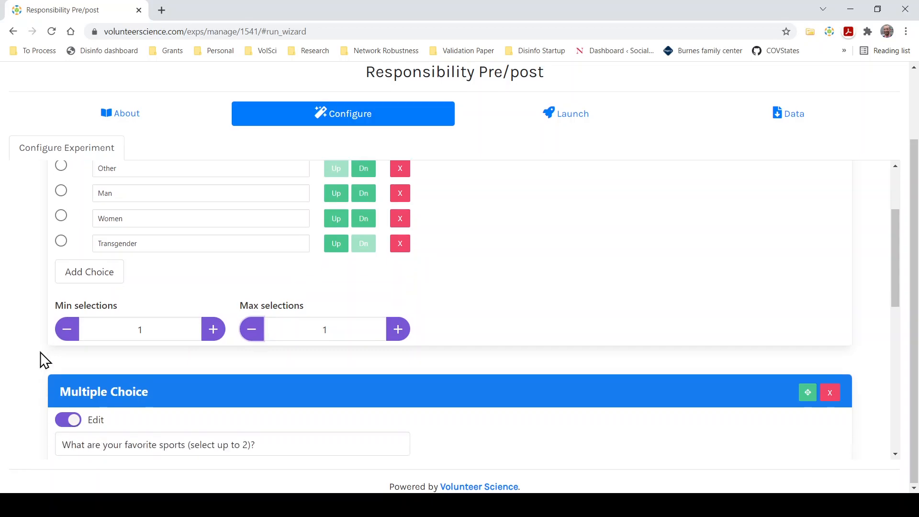
{"action": "scroll", "coordinate": [464, 294], "scroll_direction": "down", "scroll_amount": 5}
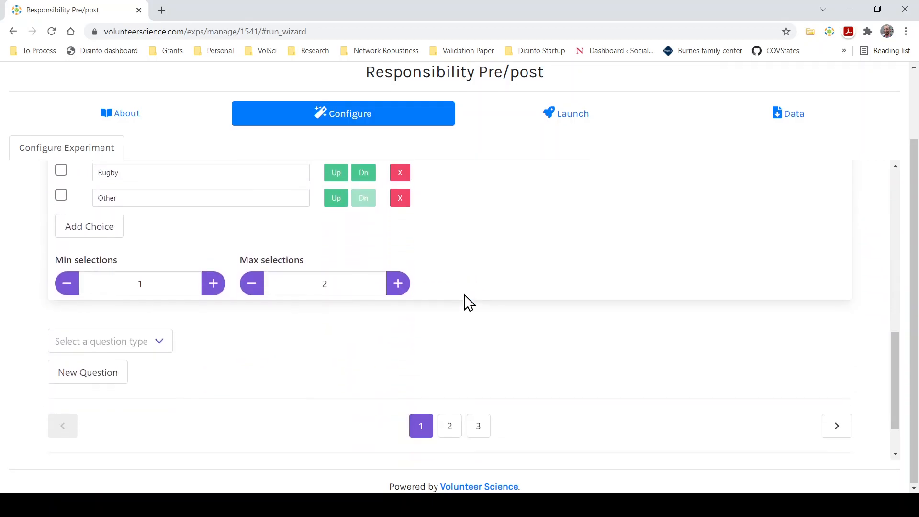
{"action": "left_click", "coordinate": [119, 340]}
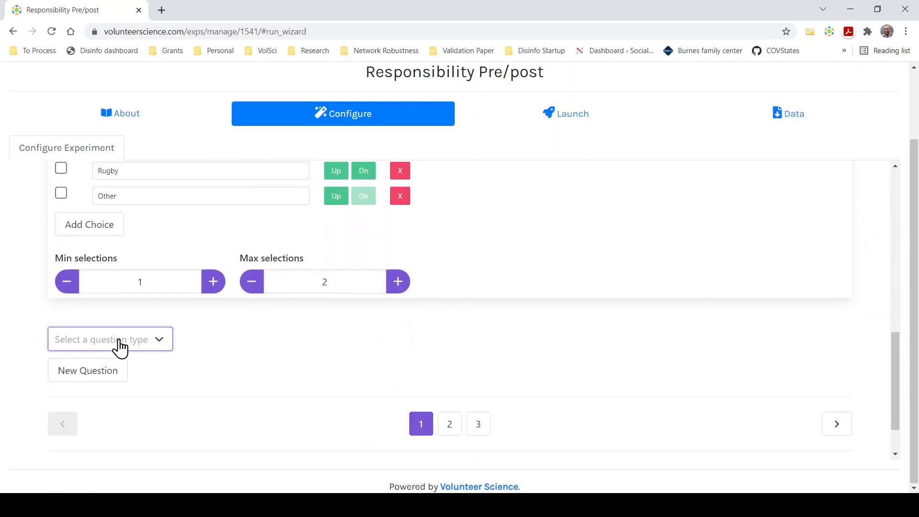
{"action": "left_click", "coordinate": [114, 391]}
{"action": "left_click", "coordinate": [99, 378]}
{"action": "scroll", "coordinate": [102, 381], "scroll_direction": "down", "scroll_amount": 1}
{"action": "left_click", "coordinate": [98, 378]}
Add columns to the new matrix table until it has four.
{"action": "left_click", "coordinate": [146, 407]}
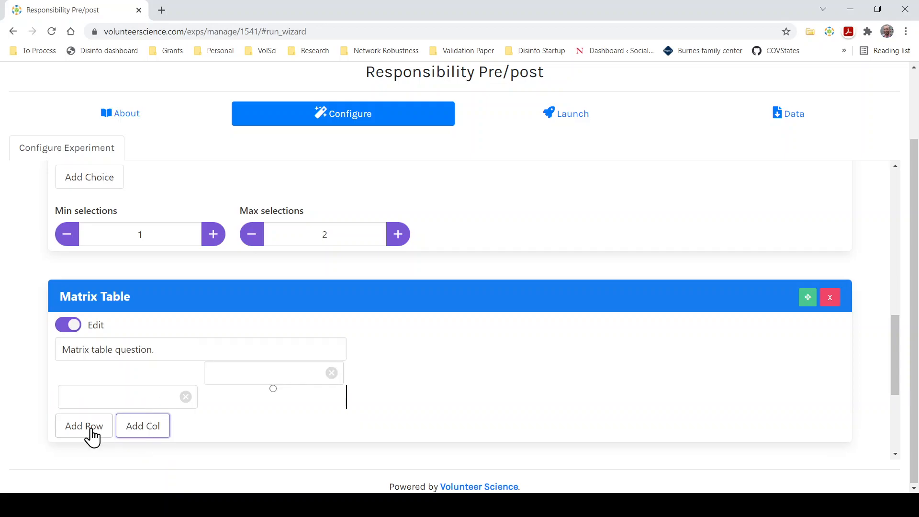
{"action": "left_click", "coordinate": [135, 436]}
{"action": "left_click", "coordinate": [135, 436]}
{"action": "left_click", "coordinate": [135, 437]}
Label the matrix table's columns "Never", "Sometimes", "Often" and "Always".
{"action": "left_click", "coordinate": [250, 371]}
{"action": "type", "text": "Never"}
{"action": "key", "text": "Tab"}
{"action": "type", "text": "Sometimes"}
{"action": "key", "text": "Tab"}
{"action": "type", "text": "Often"}
{"action": "key", "text": "Tab"}
{"action": "type", "text": "Alwy"}
{"action": "key", "text": "BackSpace"}
{"action": "type", "text": "ays"}
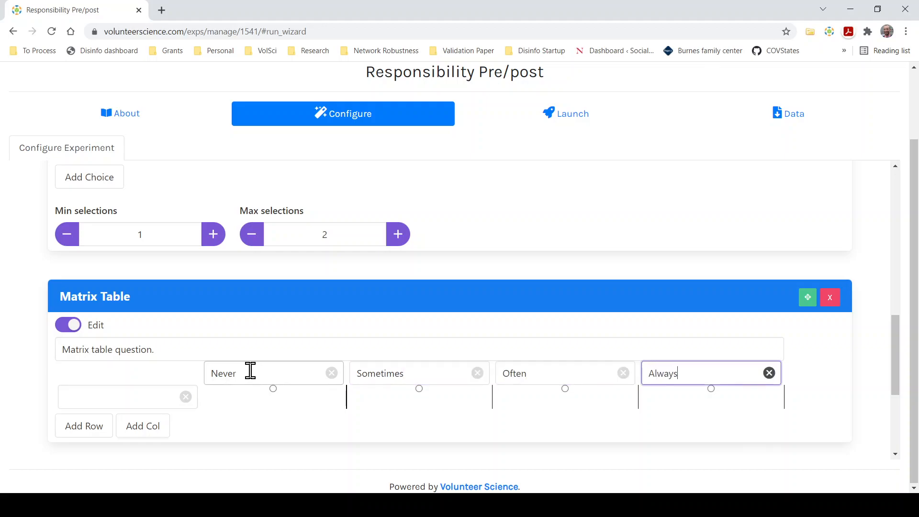
Label the matrix table's first row "I get into arguments".
{"action": "left_click", "coordinate": [83, 400]}
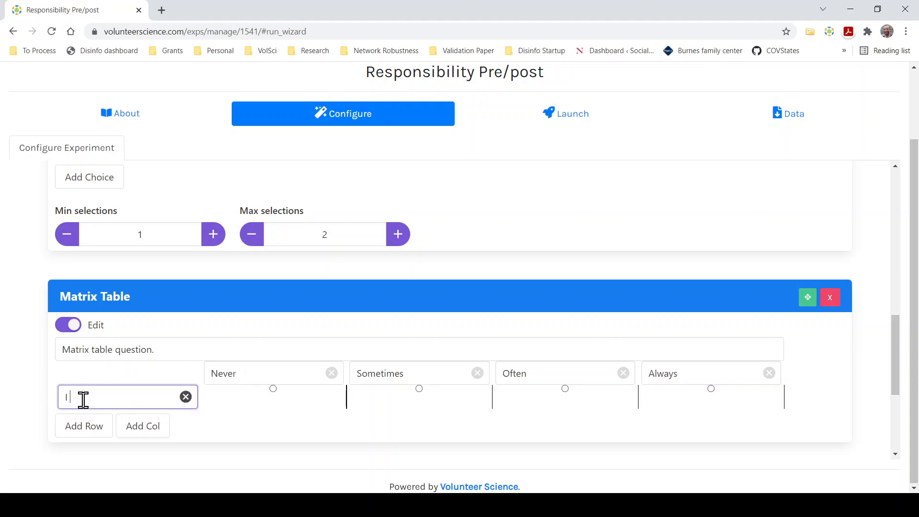
{"action": "type", "text": "I get into"}
{"action": "type", "text": " fights"}
{"action": "key", "text": "BackSpace"}
{"action": "key", "text": "BackSpace"}
{"action": "key", "text": "BackSpace"}
{"action": "key", "text": "BackSpace"}
{"action": "type", "text": "argument"}
Add a second row to the matrix table labelled "I handle disagreements peacably".
{"action": "left_click", "coordinate": [71, 429]}
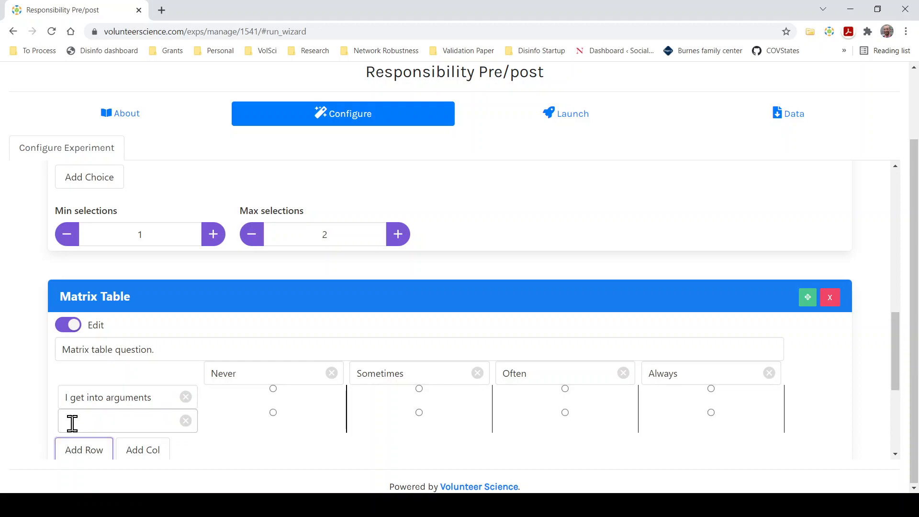
{"action": "left_click", "coordinate": [72, 423]}
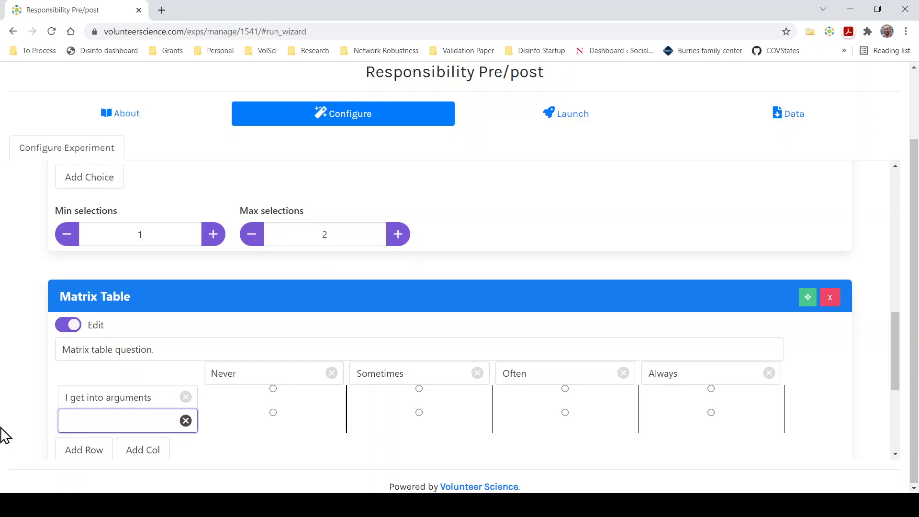
{"action": "scroll", "coordinate": [25, 428], "scroll_direction": "down", "scroll_amount": 1}
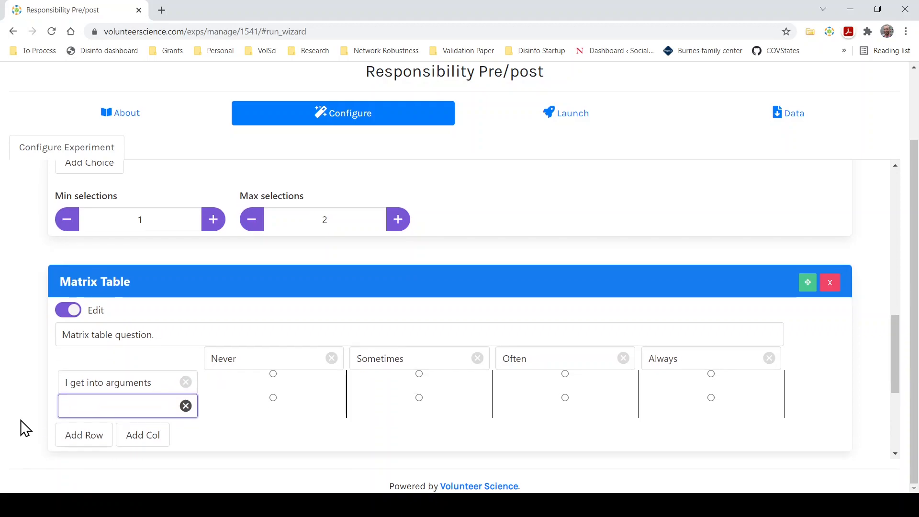
{"action": "type", "text": "handle dis"}
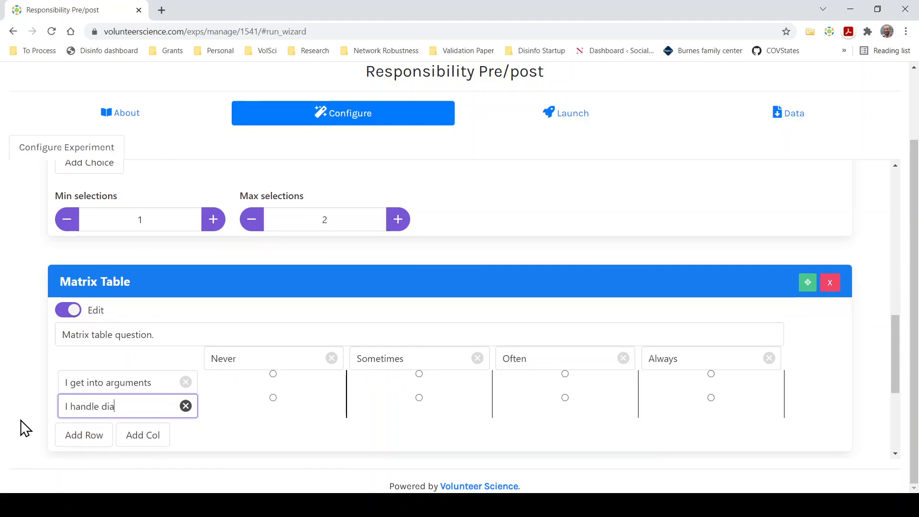
{"action": "type", "text": "agreements peacably"}
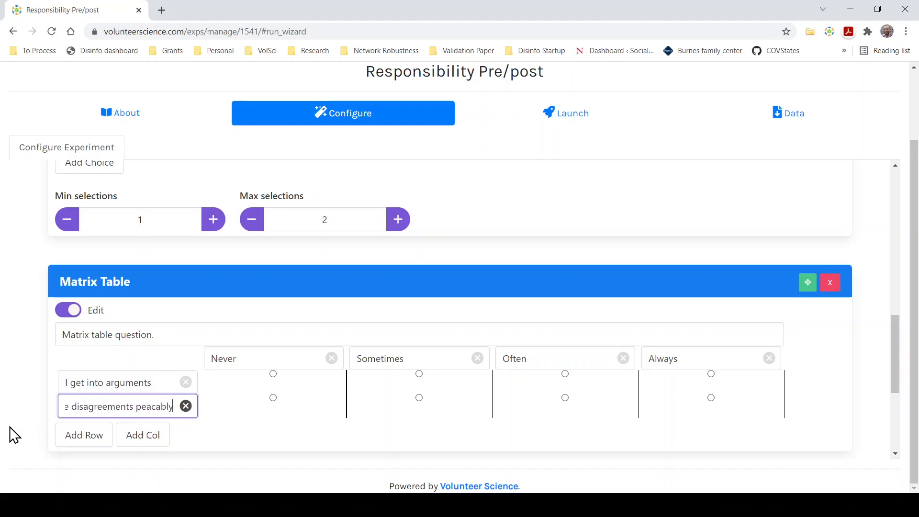
{"action": "left_click", "coordinate": [9, 427]}
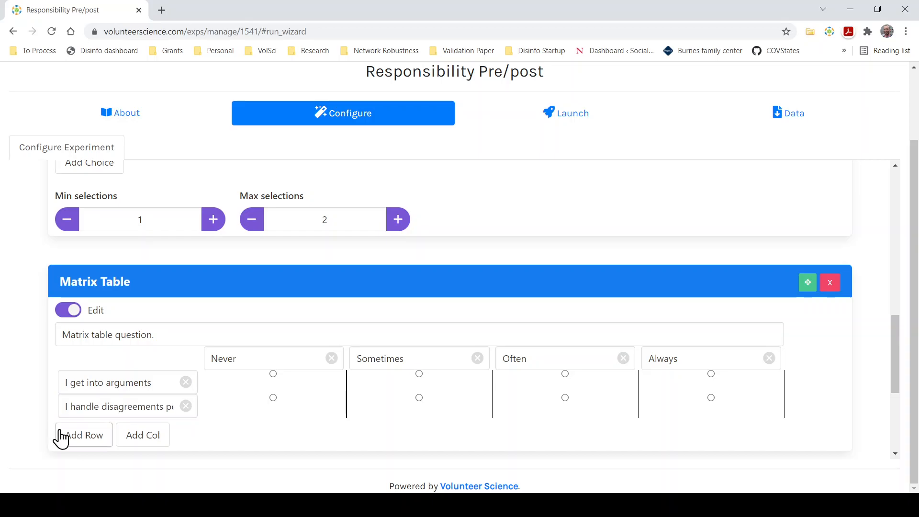
Delete the multiple choice question about favorite sports from the first survey page.
{"action": "scroll", "coordinate": [56, 429], "scroll_direction": "down", "scroll_amount": 1}
{"action": "scroll", "coordinate": [5, 367], "scroll_direction": "up", "scroll_amount": 1}
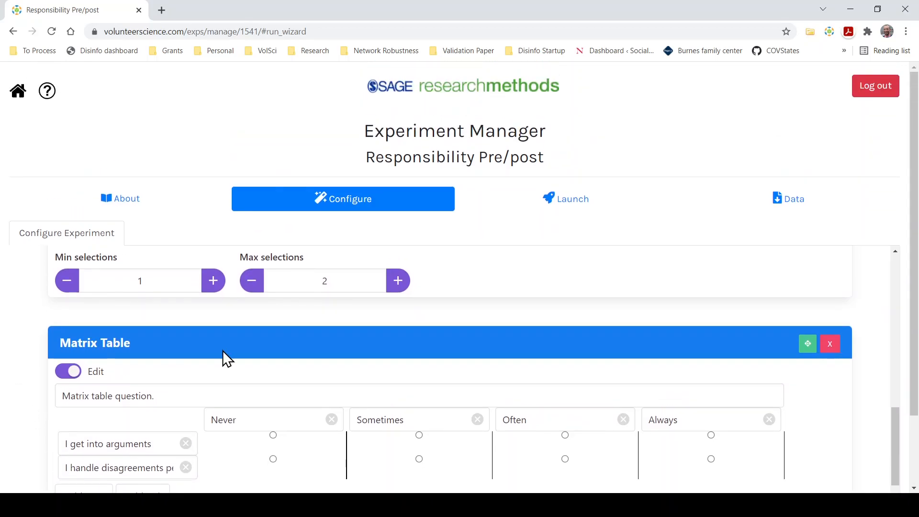
{"action": "scroll", "coordinate": [226, 359], "scroll_direction": "up", "scroll_amount": 4}
{"action": "scroll", "coordinate": [225, 359], "scroll_direction": "up", "scroll_amount": 3}
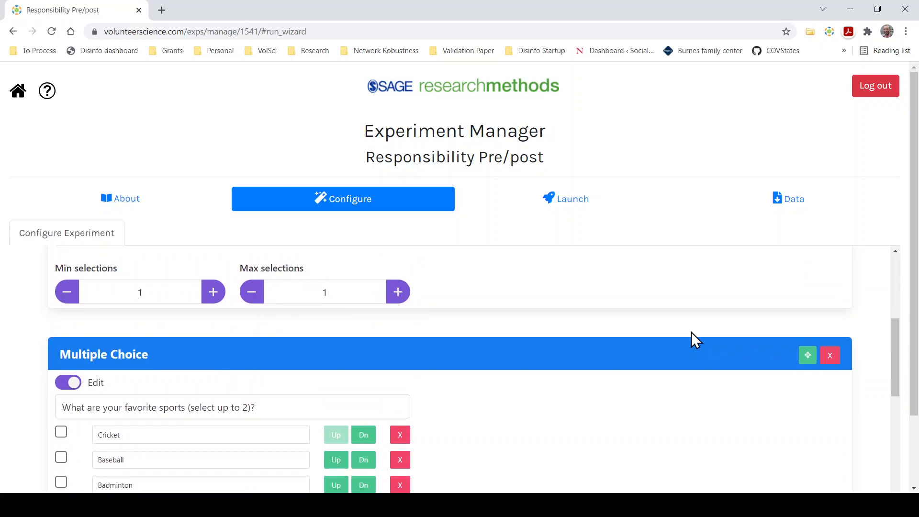
{"action": "left_click", "coordinate": [835, 362]}
Add a new Prompt question below the matrix table on the first survey page.
{"action": "scroll", "coordinate": [65, 407], "scroll_direction": "down", "scroll_amount": 3}
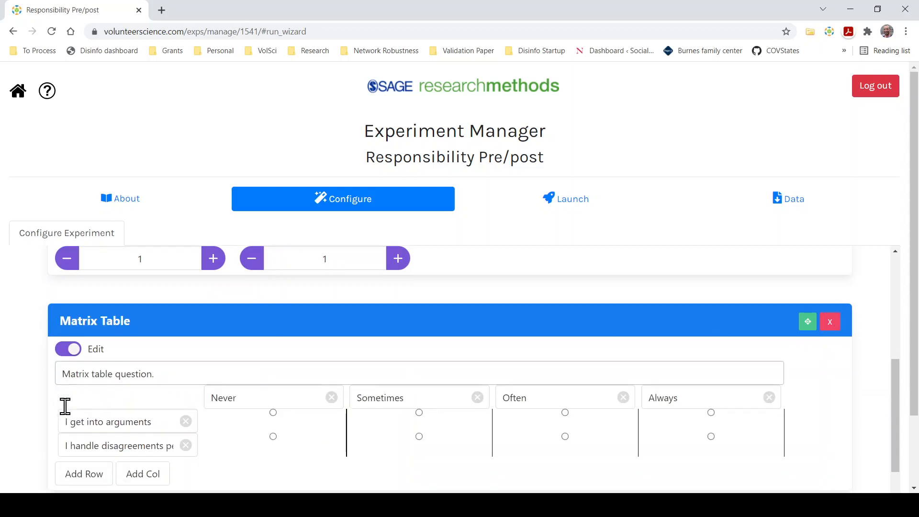
{"action": "scroll", "coordinate": [4, 383], "scroll_direction": "down", "scroll_amount": 2}
{"action": "left_click", "coordinate": [113, 388]}
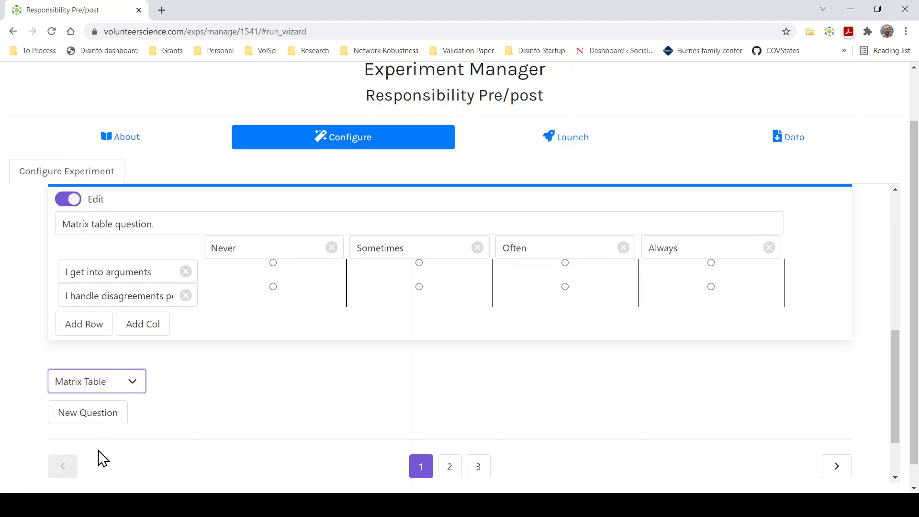
{"action": "key", "text": "p"}
{"action": "left_click", "coordinate": [73, 420]}
Enter "Please fill out this survey" as the new prompt's text.
{"action": "scroll", "coordinate": [26, 385], "scroll_direction": "down", "scroll_amount": 2}
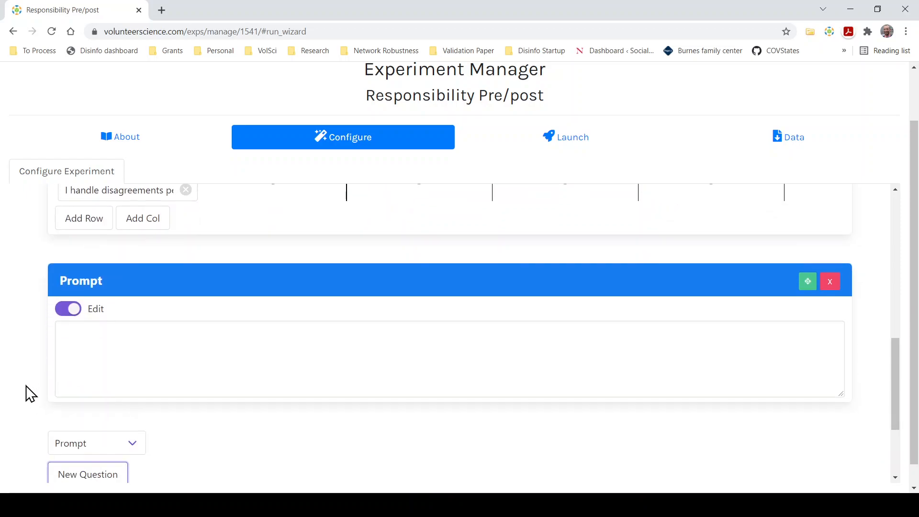
{"action": "left_click", "coordinate": [149, 361]}
{"action": "type", "text": "Please Fill out this surve"}
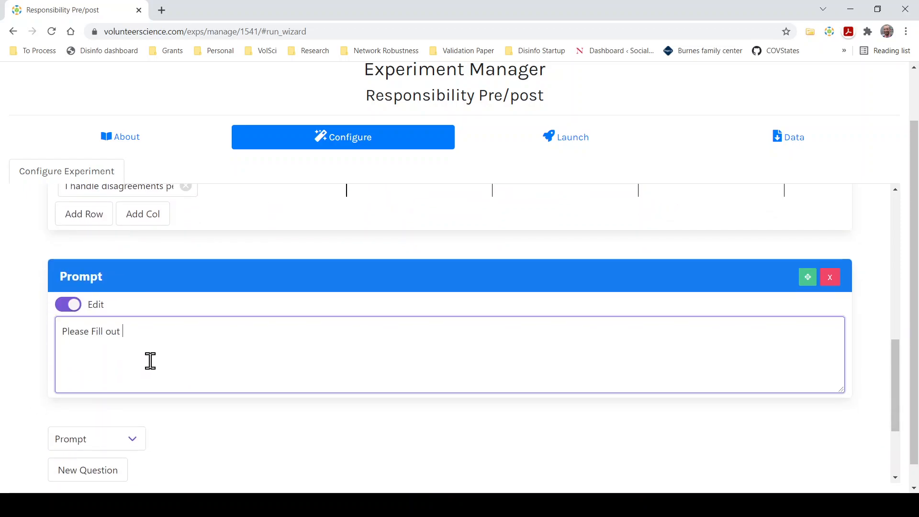
{"action": "left_click", "coordinate": [96, 332]}
{"action": "key", "text": "BackSpace"}
{"action": "type", "text": "f"}
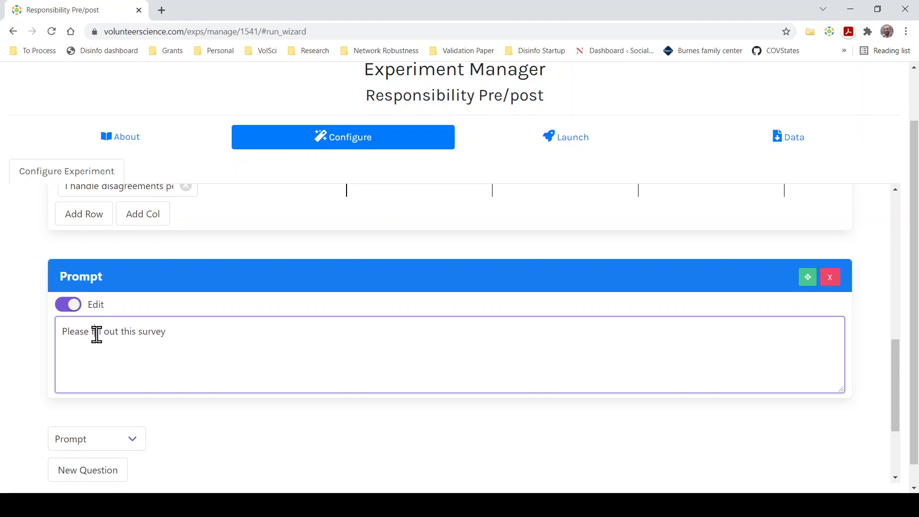
Reorder the first page's questions so the prompt comes first, followed by the matrix table and the gender question.
{"action": "left_click_drag", "start_coordinate": [809, 280], "coordinate": [763, 223]}
{"action": "left_click_drag", "start_coordinate": [810, 441], "coordinate": [728, 191]}
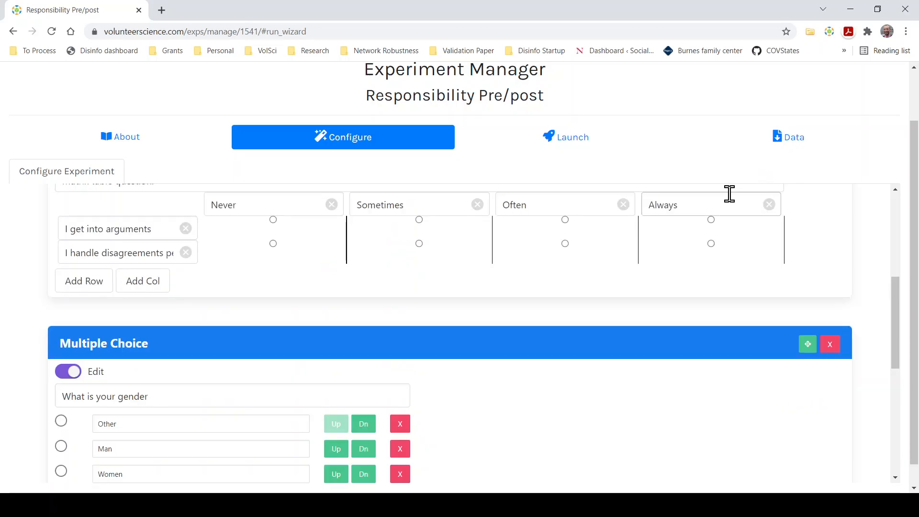
{"action": "scroll", "coordinate": [804, 283], "scroll_direction": "up", "scroll_amount": 5}
{"action": "scroll", "coordinate": [802, 274], "scroll_direction": "up", "scroll_amount": 1}
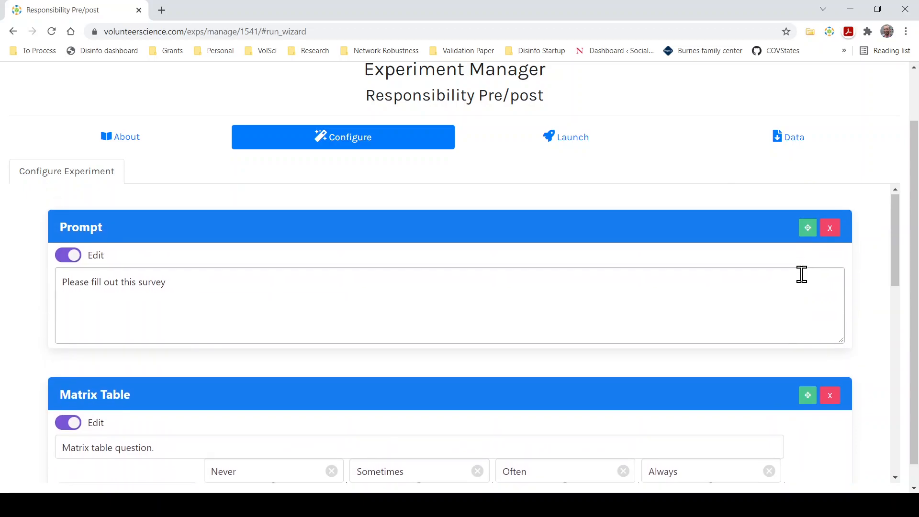
Move the matrix table below the gender question.
{"action": "scroll", "coordinate": [802, 273], "scroll_direction": "down", "scroll_amount": 1}
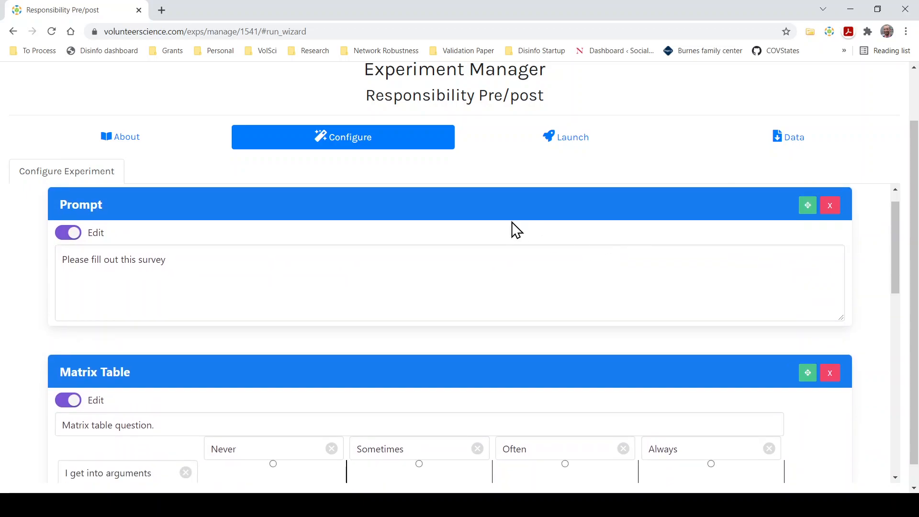
{"action": "scroll", "coordinate": [22, 272], "scroll_direction": "down", "scroll_amount": 2}
{"action": "scroll", "coordinate": [22, 273], "scroll_direction": "down", "scroll_amount": 2}
{"action": "scroll", "coordinate": [24, 275], "scroll_direction": "up", "scroll_amount": 1}
{"action": "left_click_drag", "start_coordinate": [807, 216], "coordinate": [792, 480]}
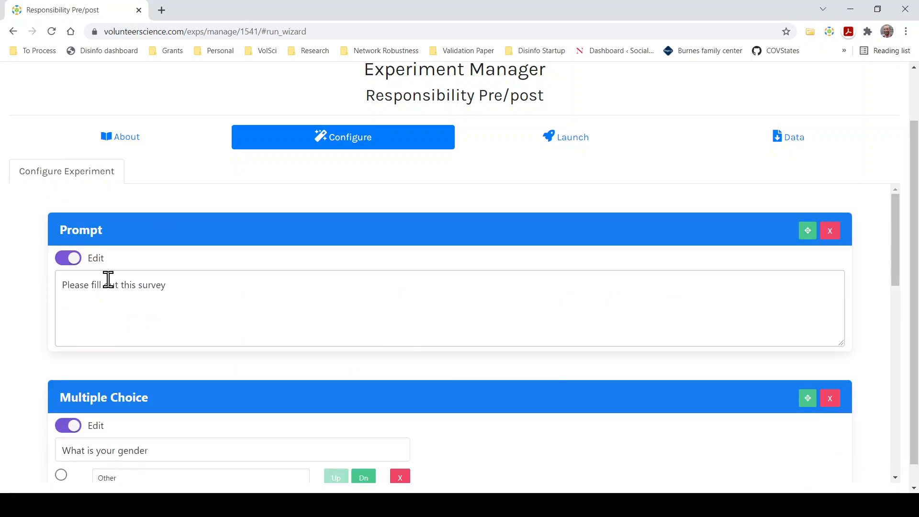
Extend the prompt's text with a second sentence, "It will take approximately 2 minutes.".
{"action": "scroll", "coordinate": [5, 256], "scroll_direction": "up", "scroll_amount": 2}
{"action": "scroll", "coordinate": [6, 258], "scroll_direction": "down", "scroll_amount": 2}
{"action": "scroll", "coordinate": [195, 272], "scroll_direction": "down", "scroll_amount": 6}
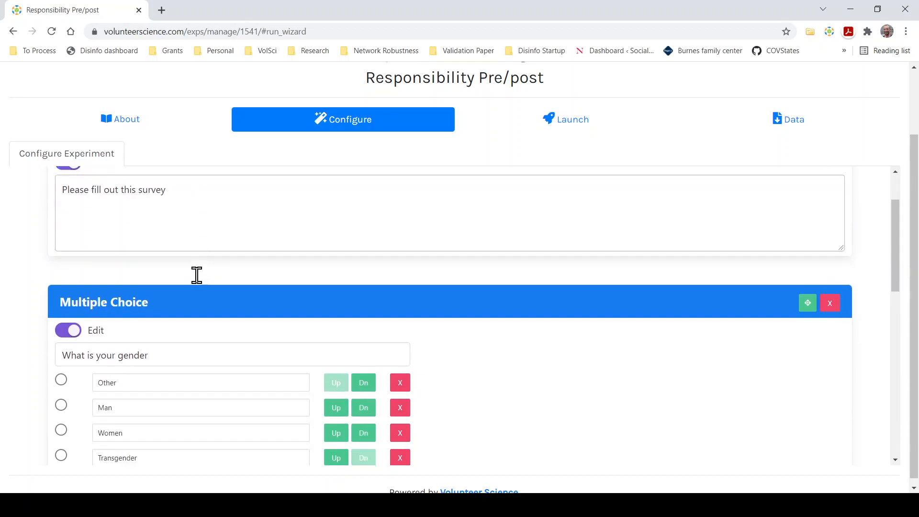
{"action": "scroll", "coordinate": [196, 276], "scroll_direction": "down", "scroll_amount": 5}
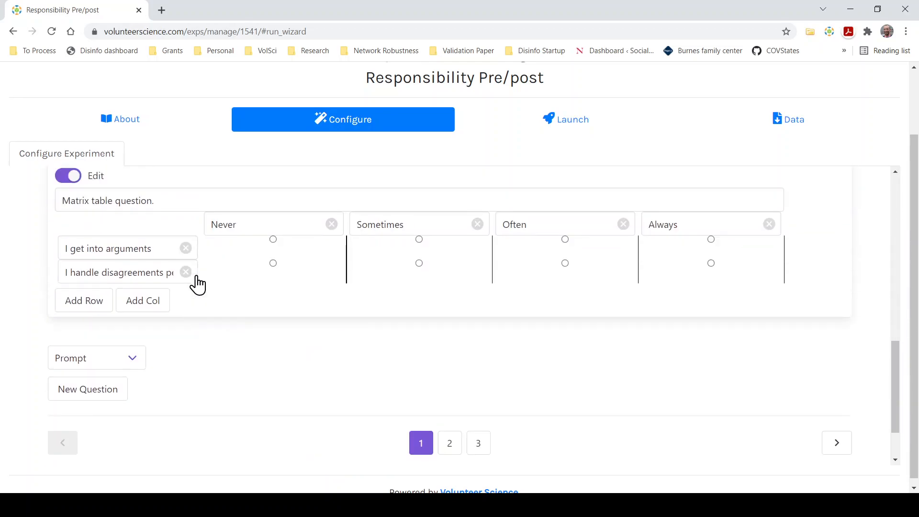
{"action": "scroll", "coordinate": [197, 284], "scroll_direction": "up", "scroll_amount": 10}
{"action": "scroll", "coordinate": [197, 284], "scroll_direction": "up", "scroll_amount": 1}
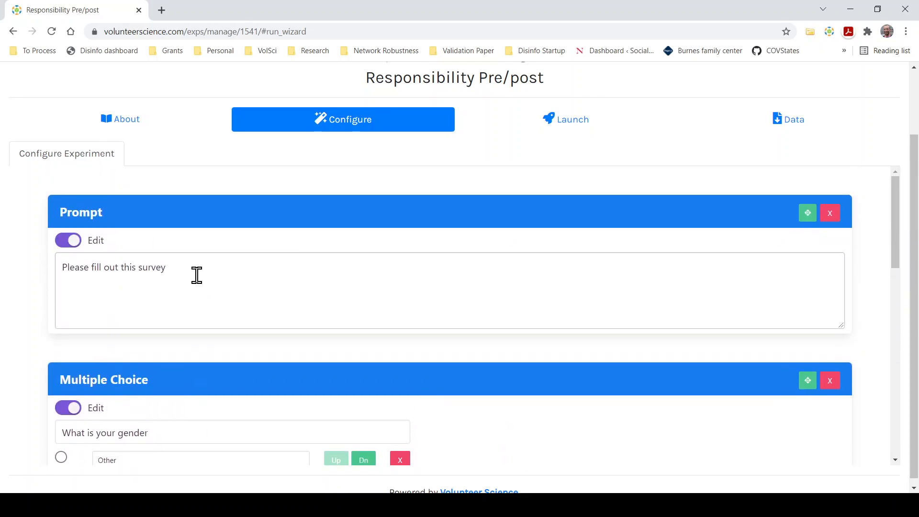
{"action": "left_click", "coordinate": [197, 274]}
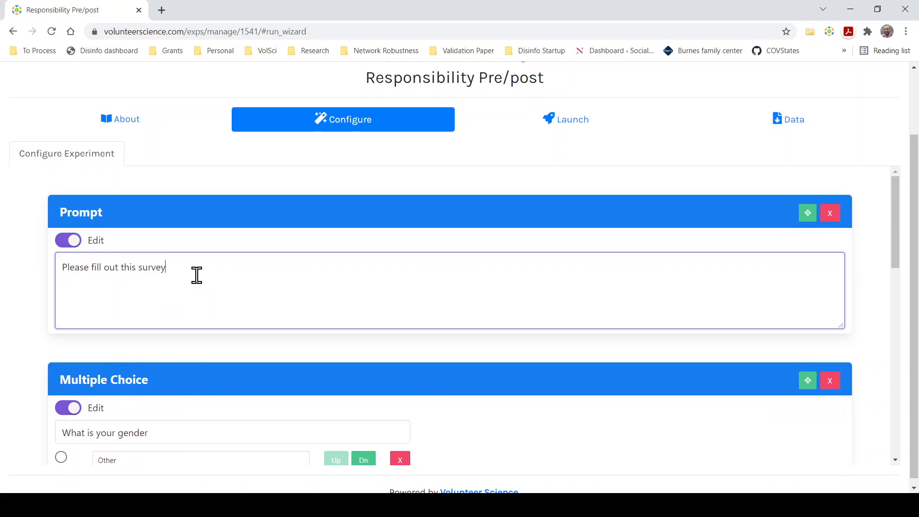
{"action": "type", "text": ". It will take approxib"}
{"action": "type", "text": "ately 2 ;m"}
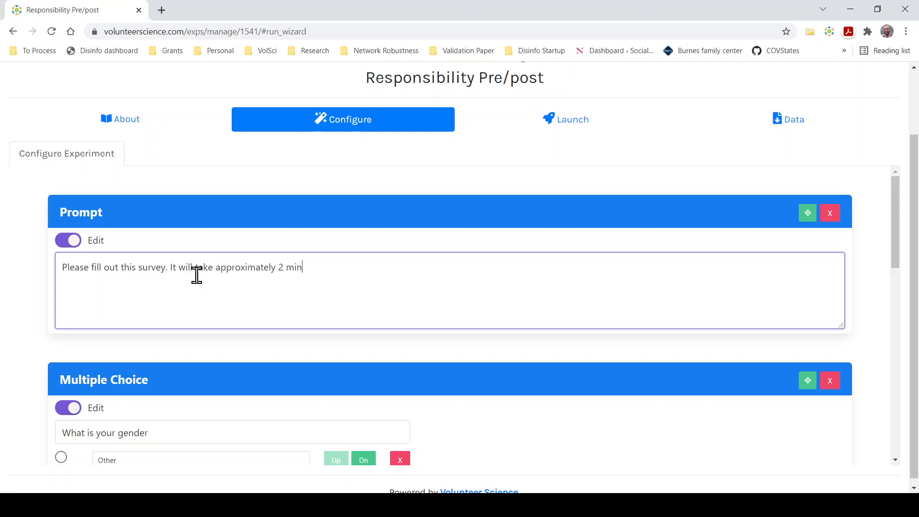
Insert ", read the vignette, and the take a final survey" after "this survey" in the prompt's first sentence.
{"action": "left_click", "coordinate": [166, 268]}
{"action": "type", "text": "read the "}
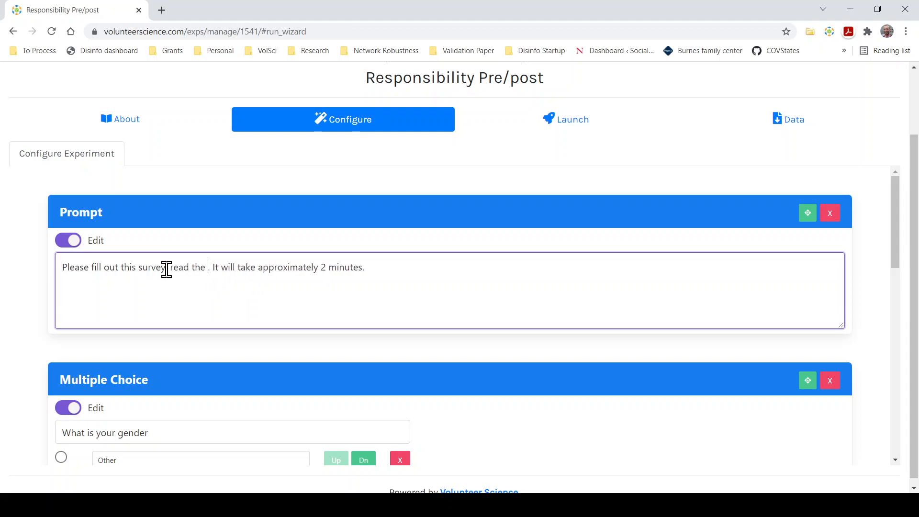
{"action": "type", "text": "vignette, and "}
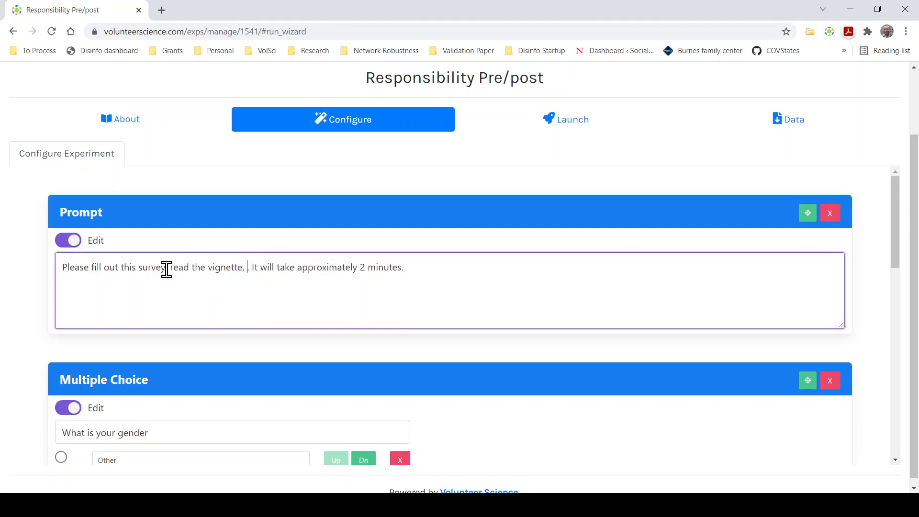
{"action": "type", "text": "the take a f"}
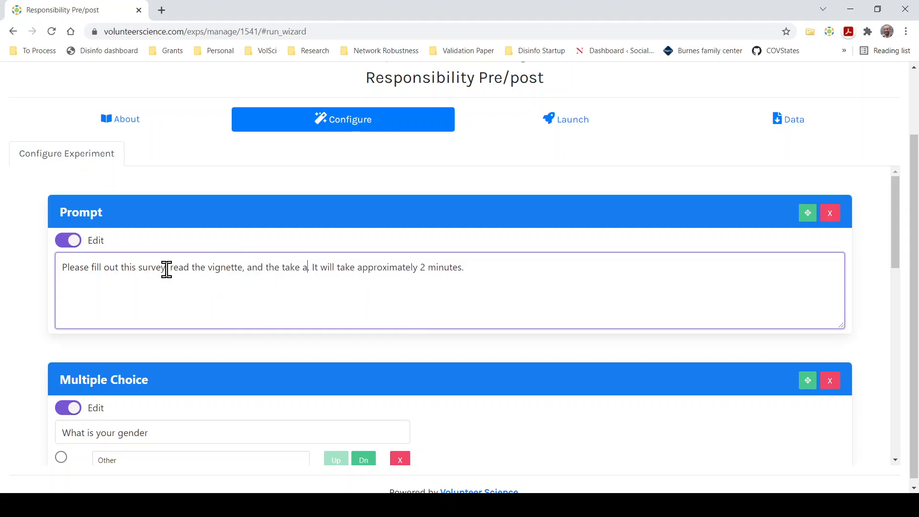
{"action": "type", "text": "inal survey."}
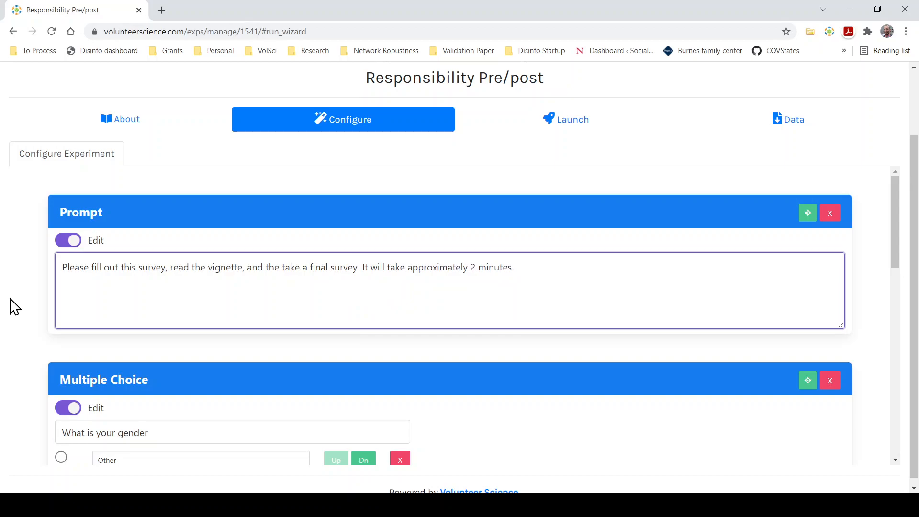
Open the second page of the survey.
{"action": "scroll", "coordinate": [14, 306], "scroll_direction": "down", "scroll_amount": 8}
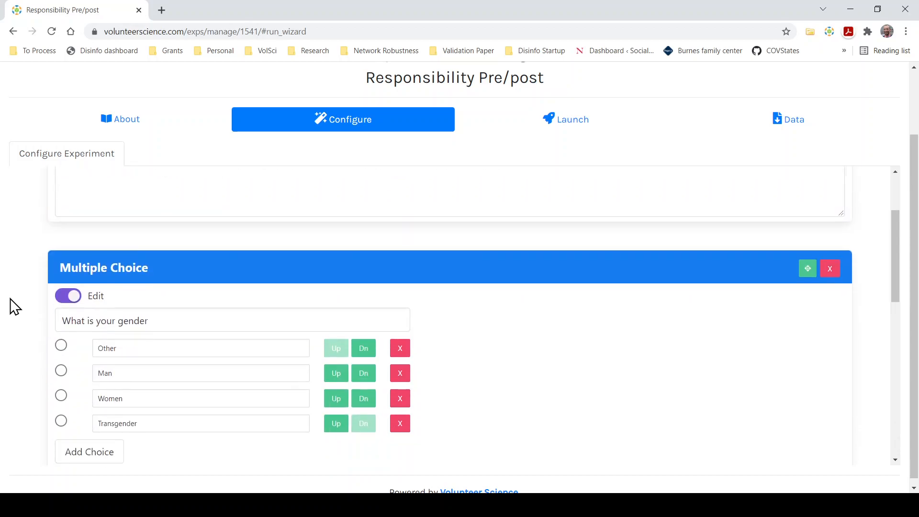
{"action": "scroll", "coordinate": [15, 306], "scroll_direction": "down", "scroll_amount": 5}
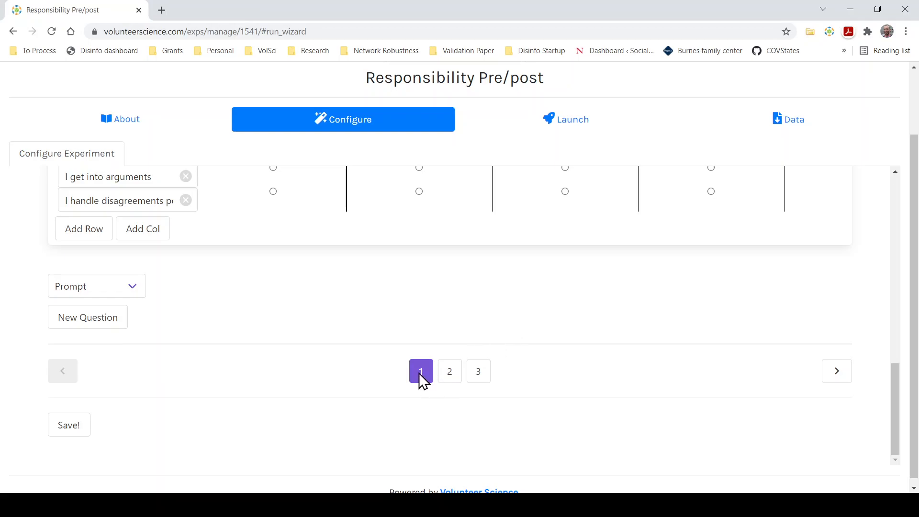
{"action": "left_click", "coordinate": [450, 374]}
Examine the Randomize group's stimulus texts and its options for adding more questions to the group.
{"action": "scroll", "coordinate": [158, 289], "scroll_direction": "up", "scroll_amount": 5}
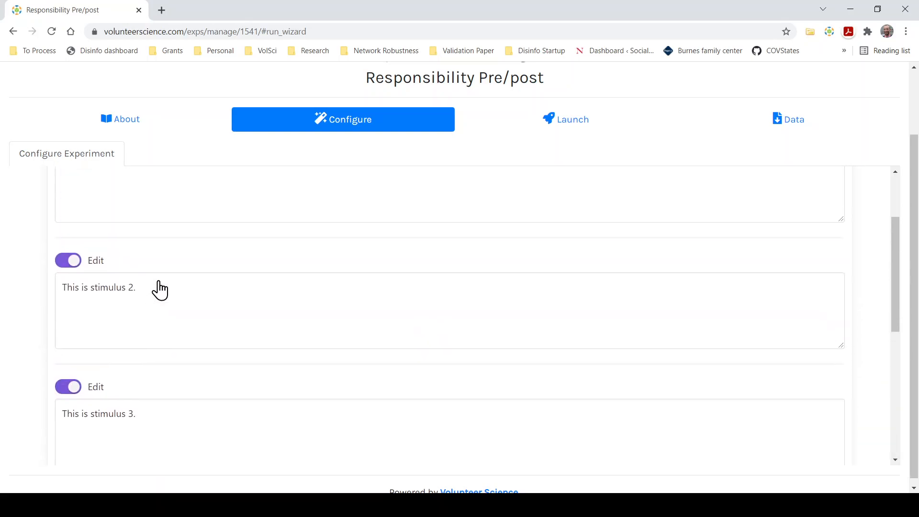
{"action": "scroll", "coordinate": [158, 289], "scroll_direction": "down", "scroll_amount": 2}
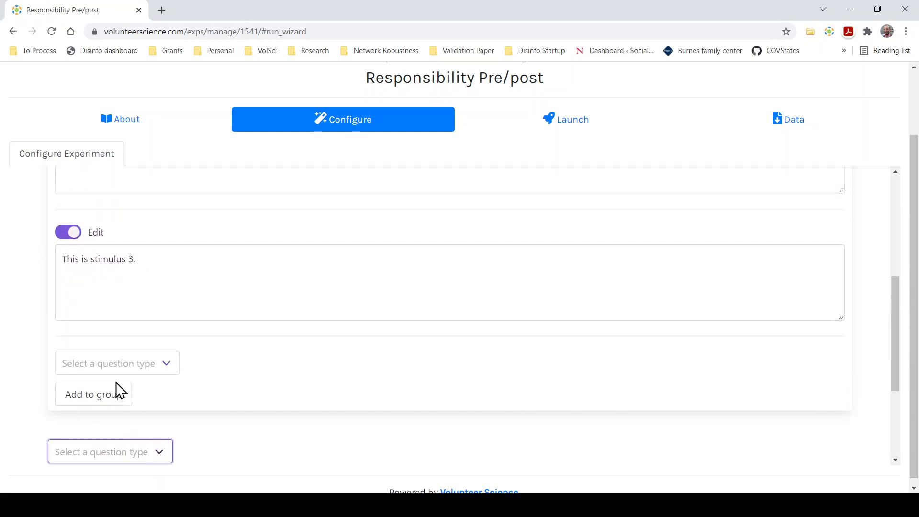
{"action": "scroll", "coordinate": [26, 412], "scroll_direction": "up", "scroll_amount": 5}
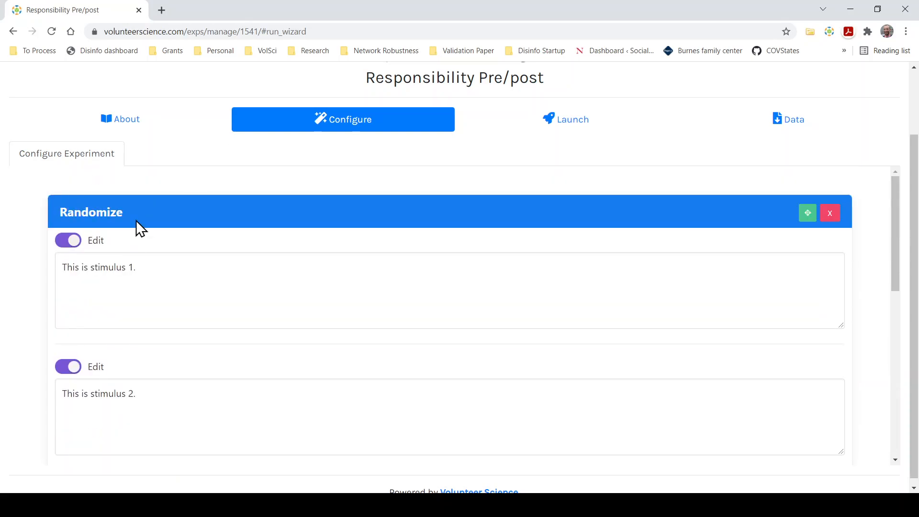
{"action": "scroll", "coordinate": [97, 214], "scroll_direction": "down", "scroll_amount": 1}
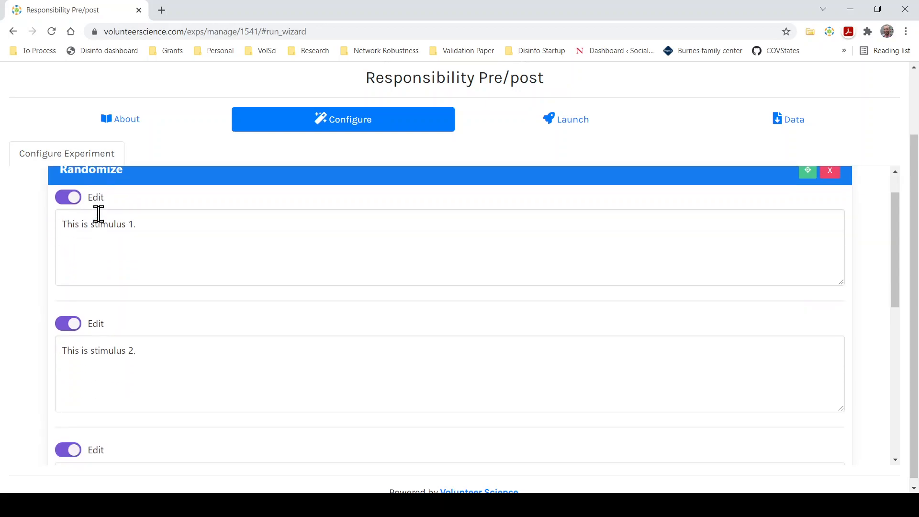
{"action": "scroll", "coordinate": [23, 214], "scroll_direction": "up", "scroll_amount": 1}
{"action": "scroll", "coordinate": [10, 269], "scroll_direction": "down", "scroll_amount": 1}
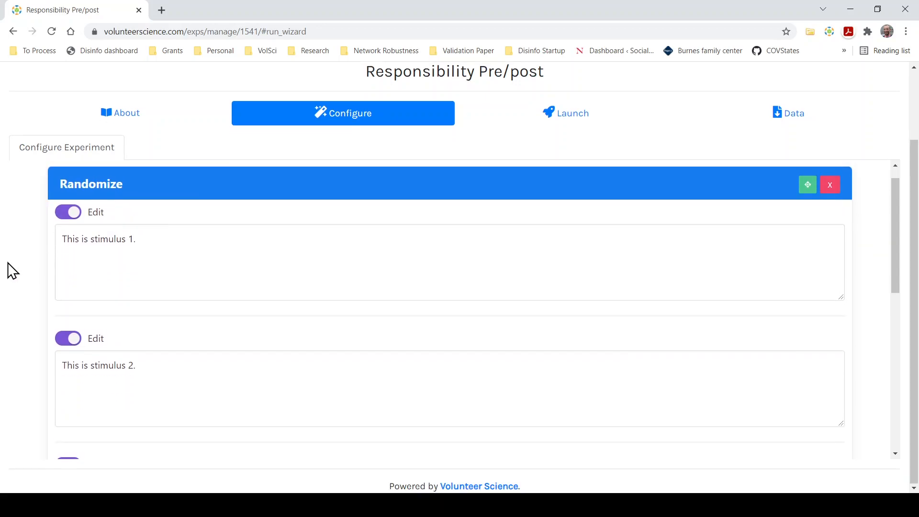
{"action": "scroll", "coordinate": [46, 308], "scroll_direction": "down", "scroll_amount": 4}
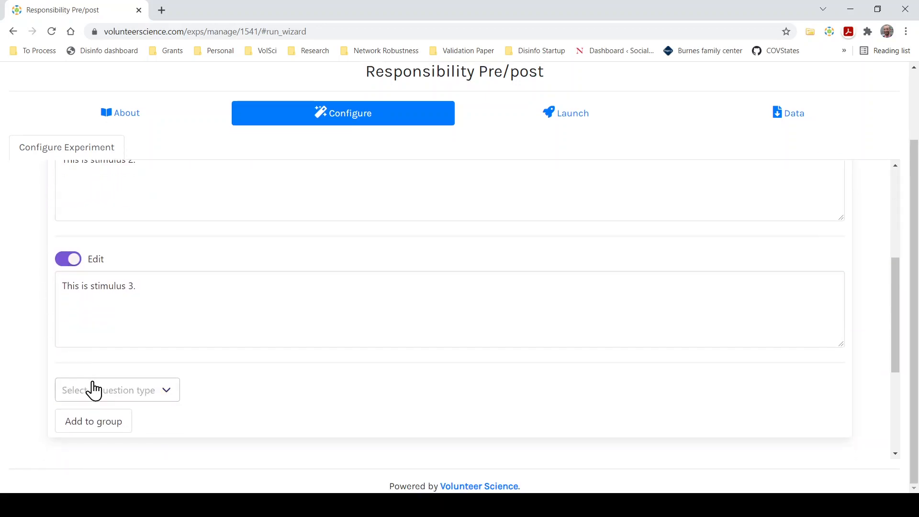
Review the three placeholder stimulus texts in the Randomize group and the choice for adding another question type.
{"action": "left_click", "coordinate": [22, 361]}
{"action": "scroll", "coordinate": [22, 361], "scroll_direction": "up", "scroll_amount": 5}
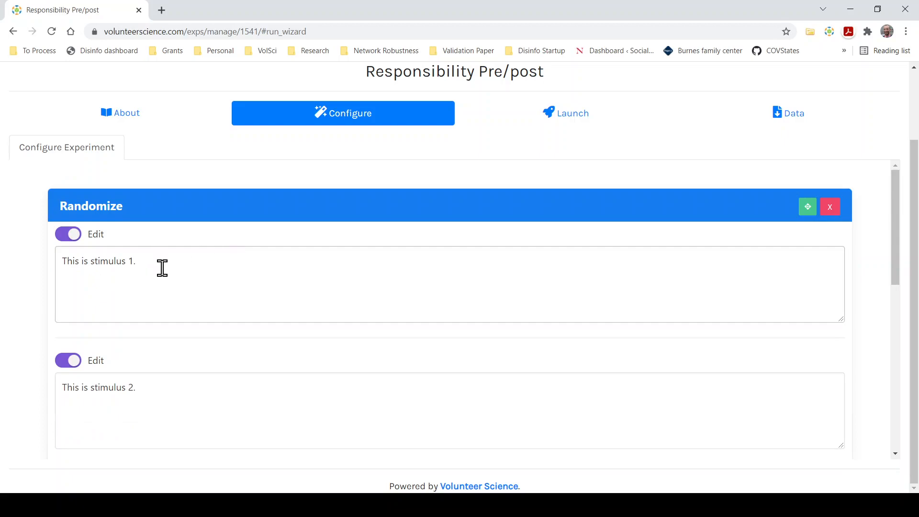
{"action": "scroll", "coordinate": [160, 266], "scroll_direction": "down", "scroll_amount": 1}
{"action": "scroll", "coordinate": [154, 374], "scroll_direction": "down", "scroll_amount": 1}
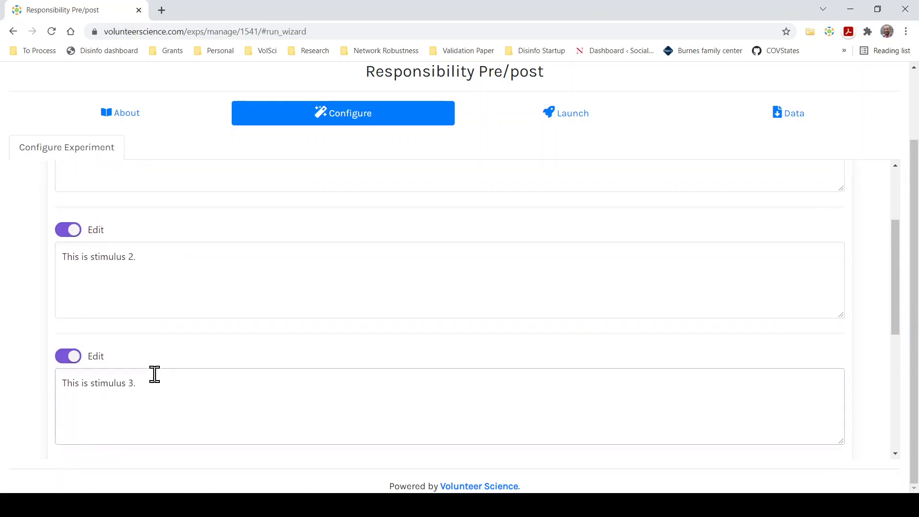
{"action": "scroll", "coordinate": [200, 244], "scroll_direction": "up", "scroll_amount": 1}
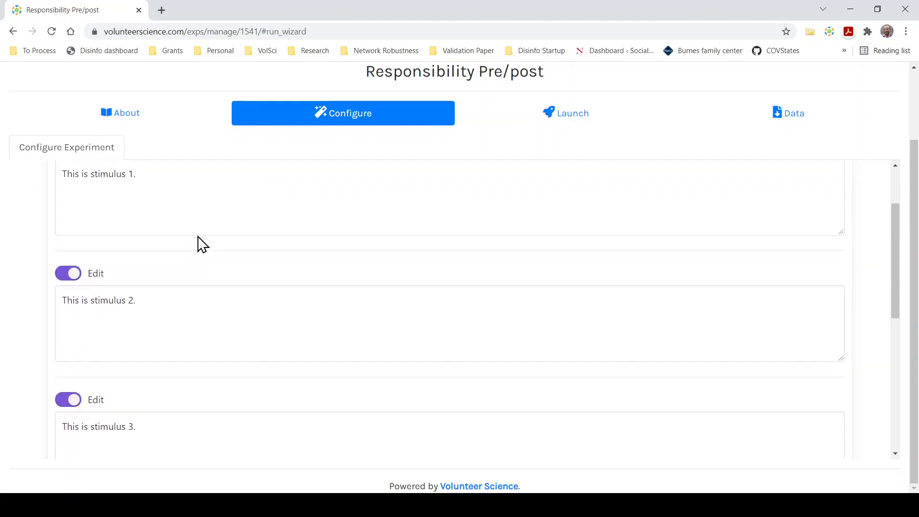
{"action": "scroll", "coordinate": [197, 243], "scroll_direction": "down", "scroll_amount": 1}
{"action": "left_click", "coordinate": [140, 455]}
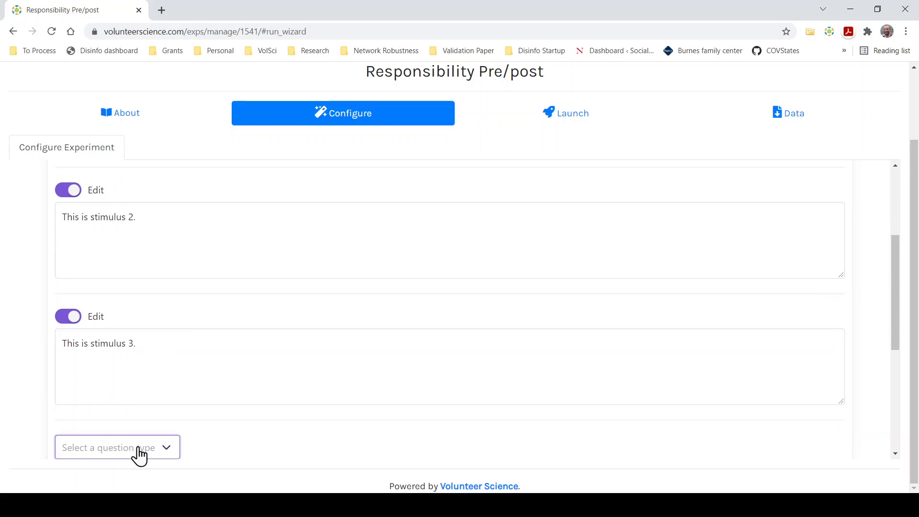
{"action": "left_click", "coordinate": [227, 361]}
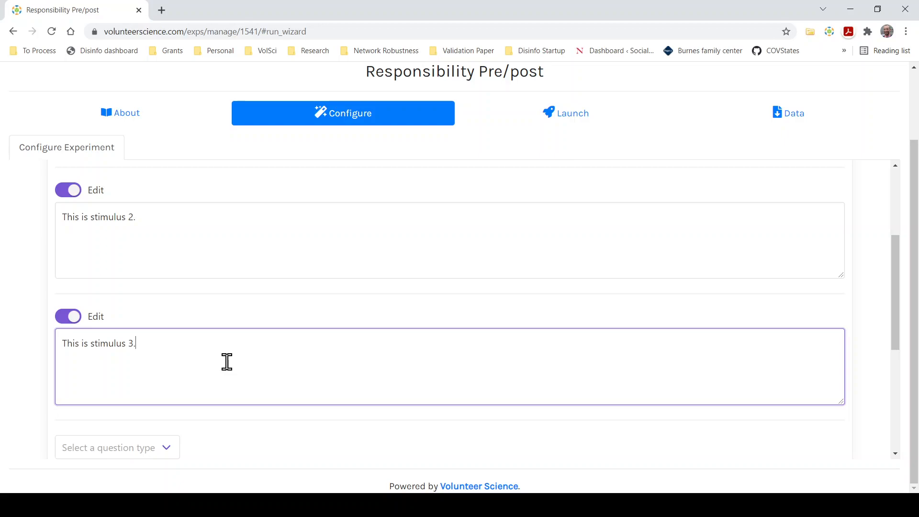
{"action": "scroll", "coordinate": [227, 362], "scroll_direction": "up", "scroll_amount": 2}
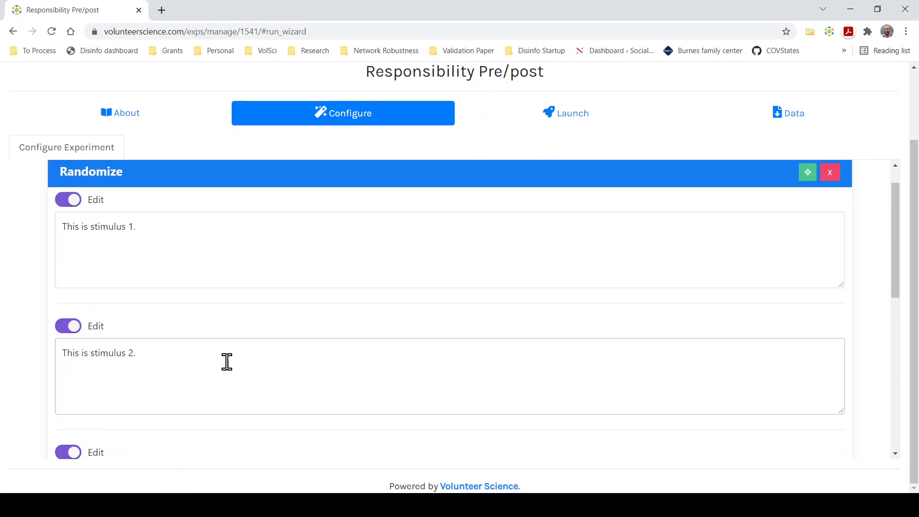
Replace the first stimulus's text with "Mary is five years old. Her older brother Michael stole her car.".
{"action": "left_click_drag", "start_coordinate": [174, 245], "coordinate": [52, 236]}
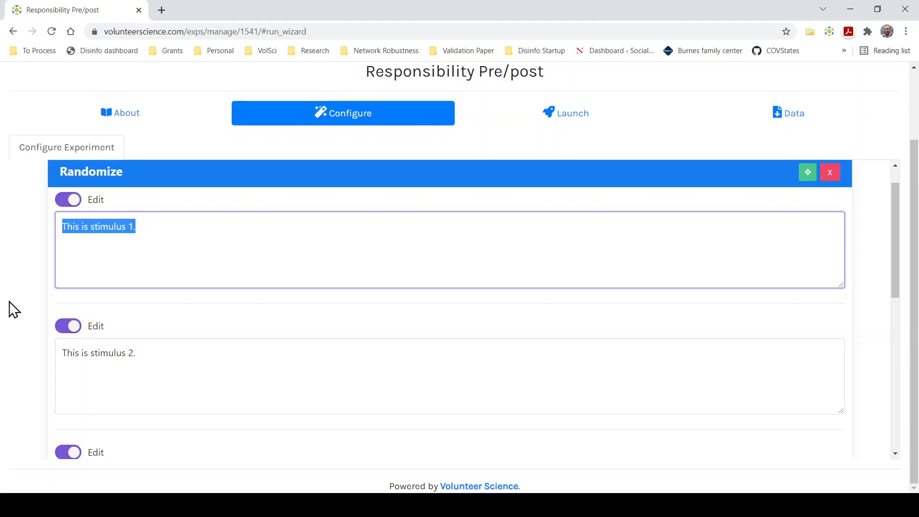
{"action": "type", "text": "Mary "}
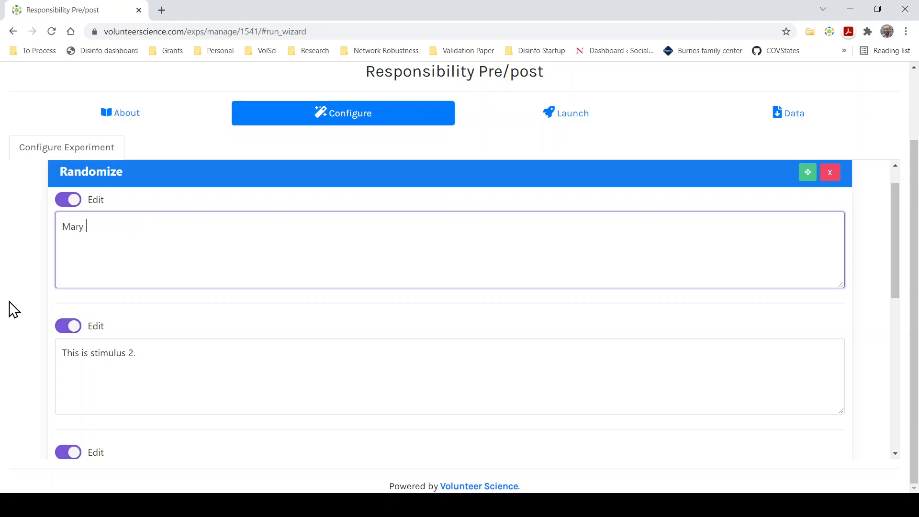
{"action": "type", "text": "is five years old. Her older borther"}
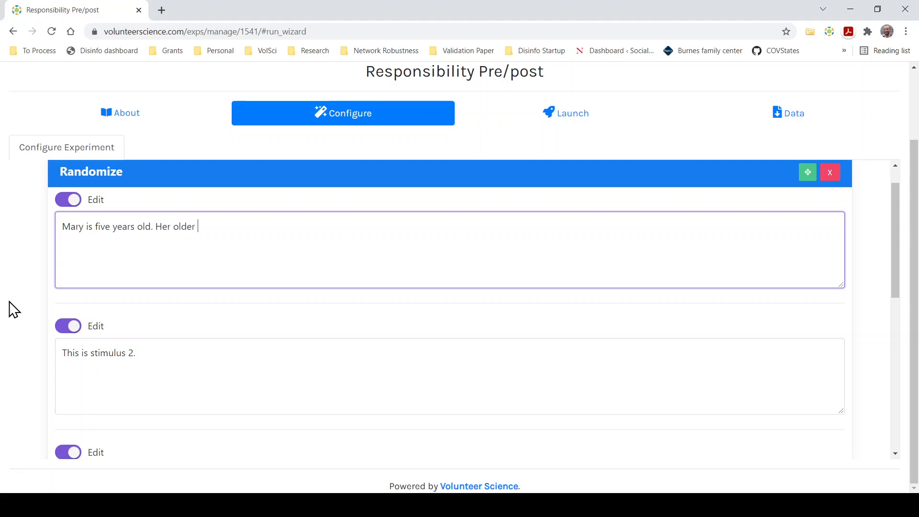
{"action": "key", "text": "BackSpace"}
{"action": "key", "text": "BackSpace"}
{"action": "key", "text": "BackSpace"}
{"action": "key", "text": "BackSpace"}
{"action": "type", "text": "brother Michale"}
{"action": "key", "text": "BackSpace"}
{"action": "key", "text": "BackSpace"}
{"action": "type", "text": "el,"}
{"action": "key", "text": "BackSpace"}
{"action": "key", "text": "BackSpace"}
{"action": "type", "text": "stole"}
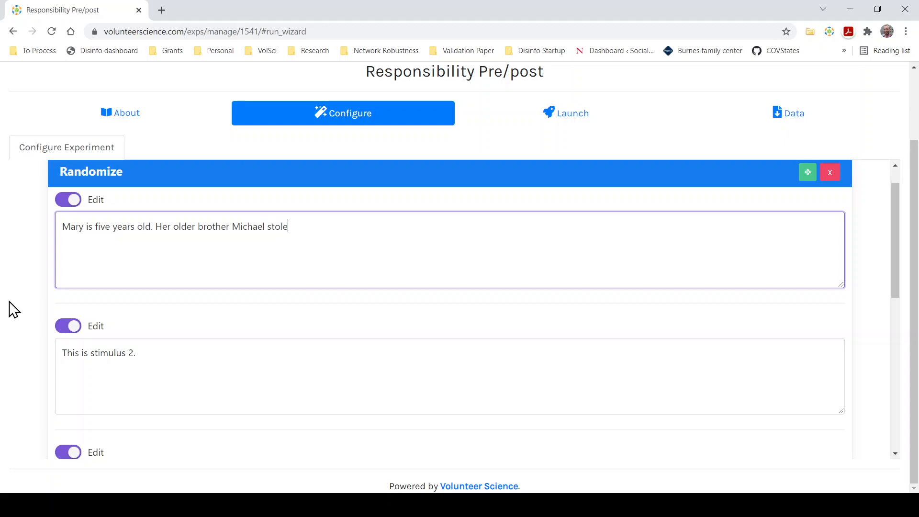
{"action": "type", "text": " her car"}
{"action": "type", "text": "."}
Add the closing sentence "Mary hit Michael in response." to the first stimulus.
{"action": "type", "text": " Mary hit "}
{"action": "type", "text": "Mich"}
{"action": "type", "text": "ea"}
{"action": "key", "text": "BackSpace"}
{"action": "key", "text": "BackSpace"}
{"action": "type", "text": "ae"}
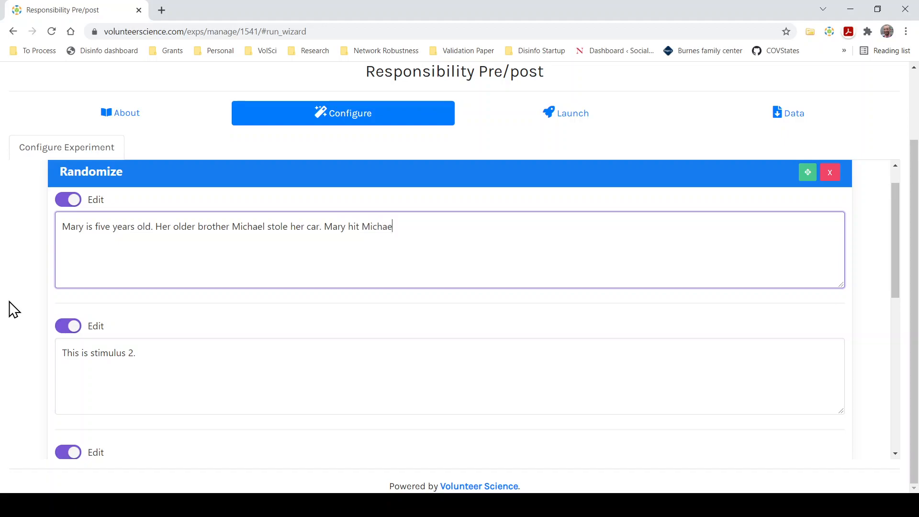
{"action": "type", "text": "l in repsonse."}
{"action": "key", "text": "BackSpace"}
{"action": "key", "text": "BackSpace"}
{"action": "key", "text": "BackSpace"}
{"action": "key", "text": "BackSpace"}
{"action": "key", "text": "BackSpace"}
{"action": "type", "text": "onse."}
Replace the second stimulus's placeholder text with a copy of the first stimulus's vignette.
{"action": "triple_click", "coordinate": [60, 233]}
{"action": "key", "text": "ctrl+c"}
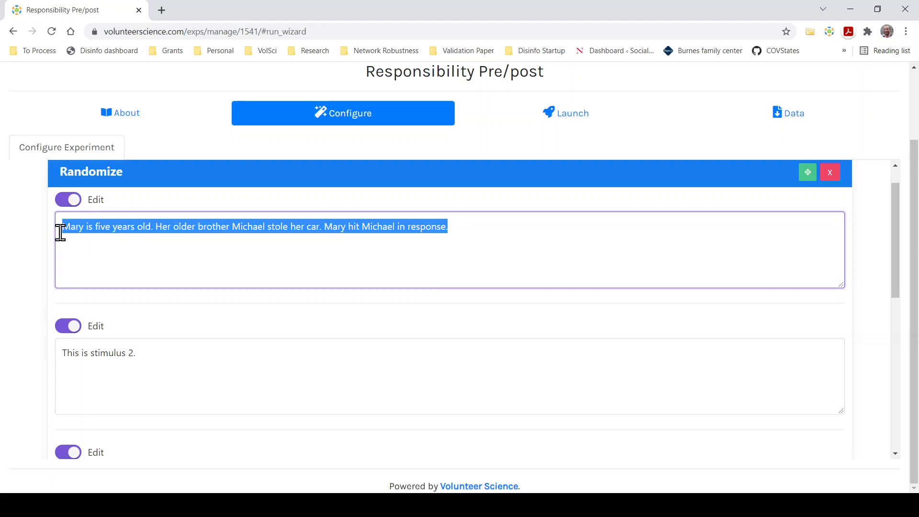
{"action": "left_click", "coordinate": [84, 361]}
{"action": "key", "text": "ctrl+a"}
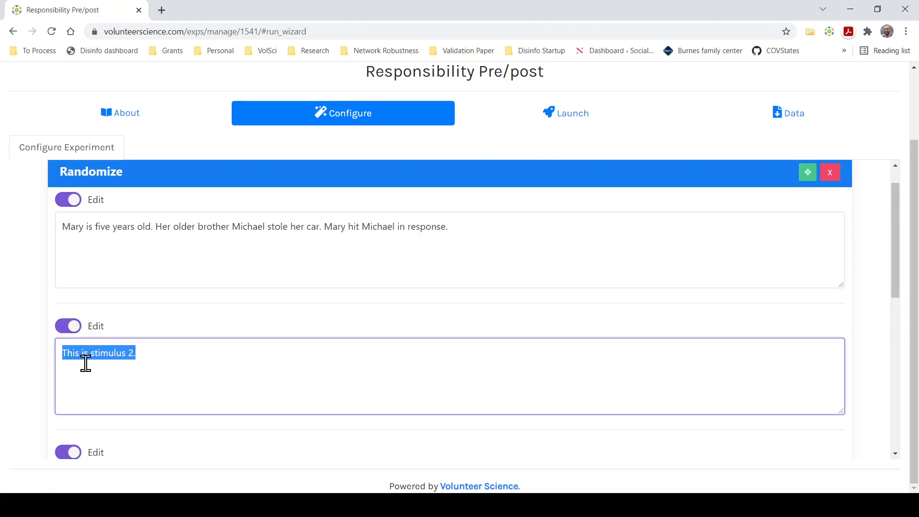
{"action": "key", "text": "ctrl+v"}
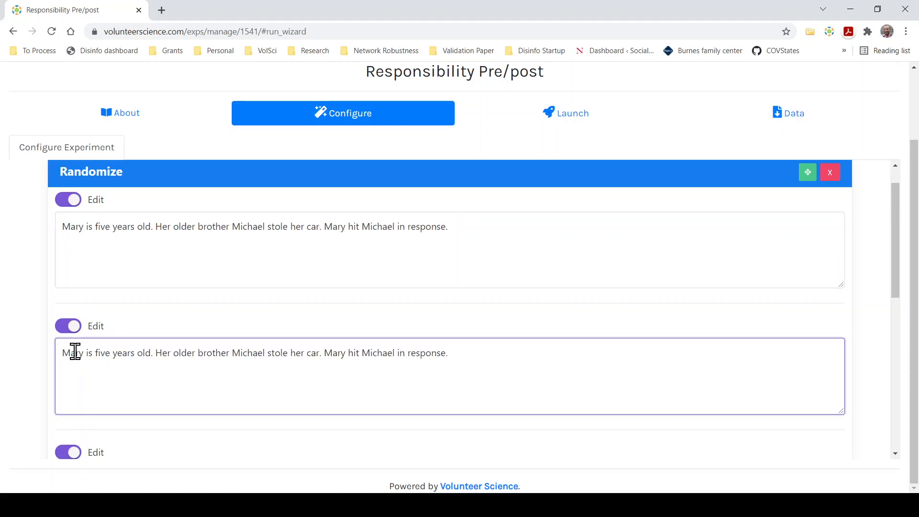
Change "older brother" to "ten year old brother" in the first stimulus.
{"action": "left_click", "coordinate": [176, 227]}
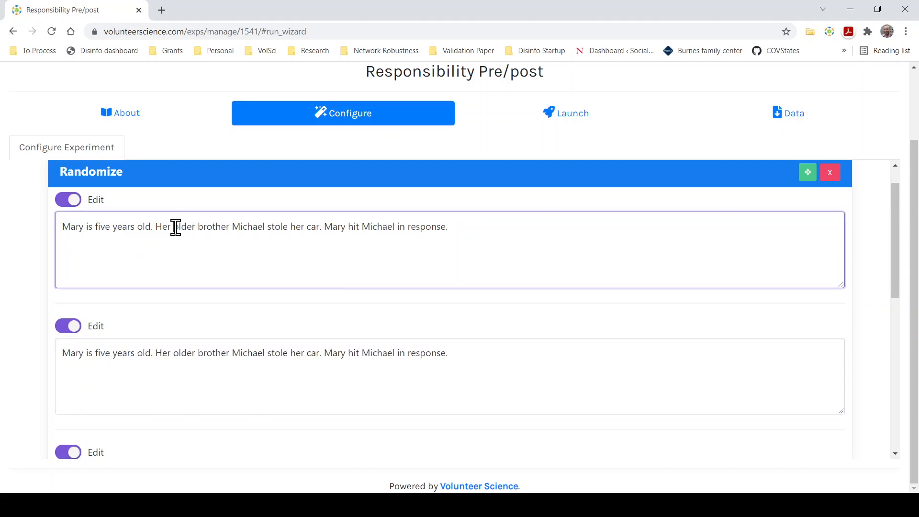
{"action": "type", "text": "ten year"}
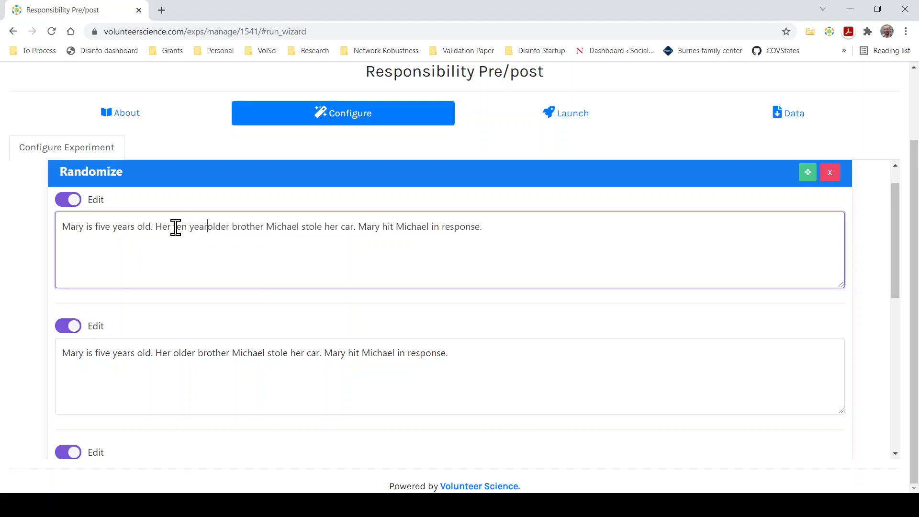
{"action": "key", "text": "Delete"}
{"action": "key", "text": "Delete"}
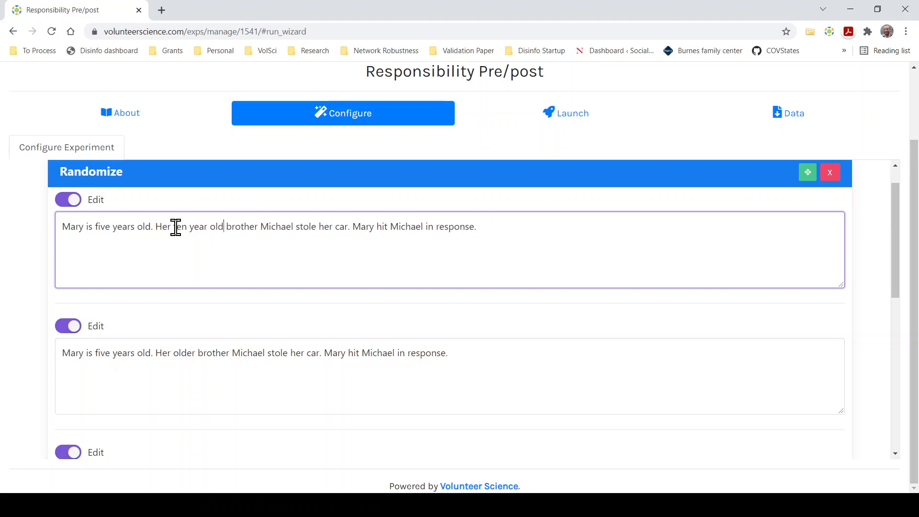
Insert "three year" before "older brother" in the second stimulus.
{"action": "double_click", "coordinate": [170, 349]}
{"action": "type", "text": "Her fie"}
{"action": "key", "text": "BackSpace"}
{"action": "key", "text": "BackSpace"}
{"action": "key", "text": "BackSpace"}
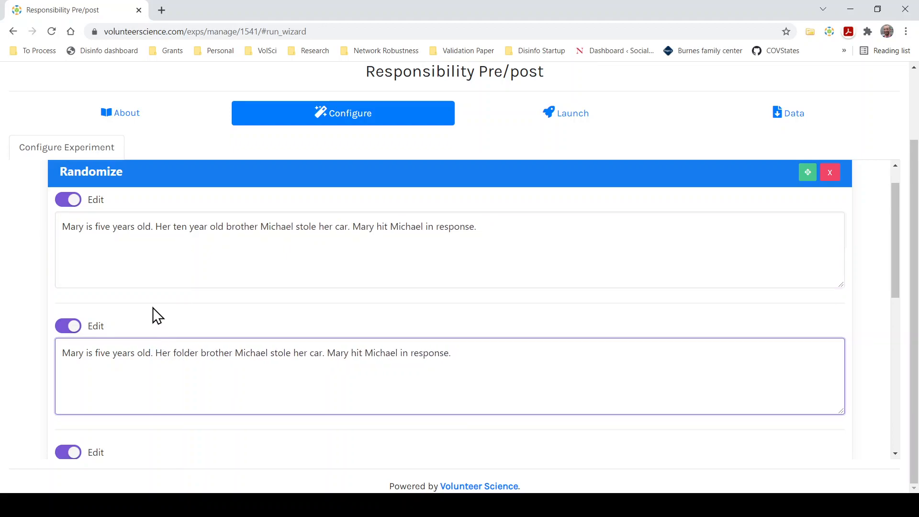
{"action": "type", "text": "three year"}
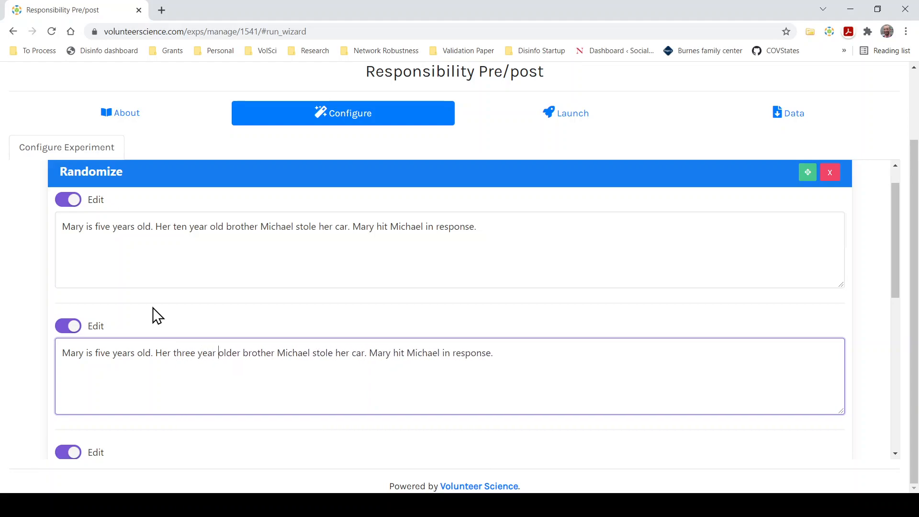
Replace the third stimulus's placeholder text with a copy of the second stimulus's vignette.
{"action": "scroll", "coordinate": [155, 314], "scroll_direction": "down", "scroll_amount": 2}
{"action": "left_click", "coordinate": [160, 399]}
{"action": "left_click_drag", "start_coordinate": [62, 261], "coordinate": [571, 265]}
{"action": "key", "text": "ctrl+c"}
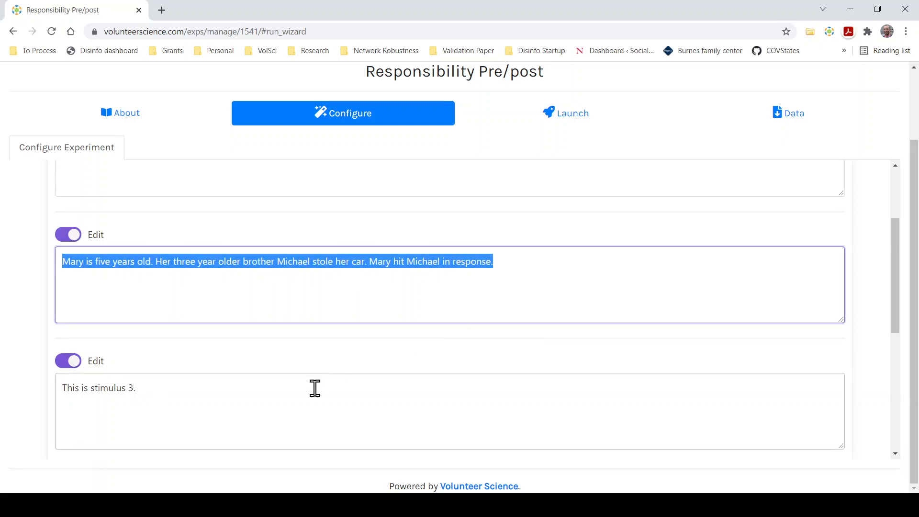
{"action": "left_click", "coordinate": [286, 395]}
{"action": "key", "text": "ctrl+v"}
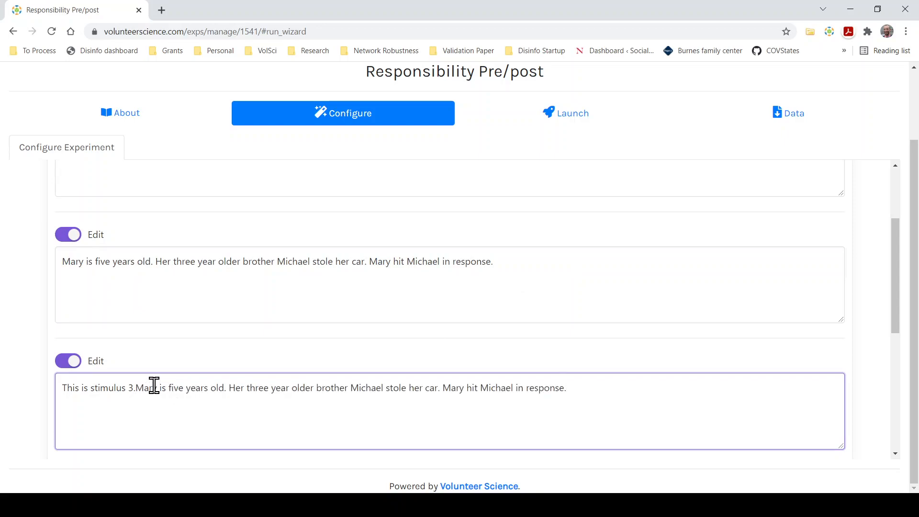
{"action": "key", "text": "ctrl+a"}
{"action": "key", "text": "ctrl+v"}
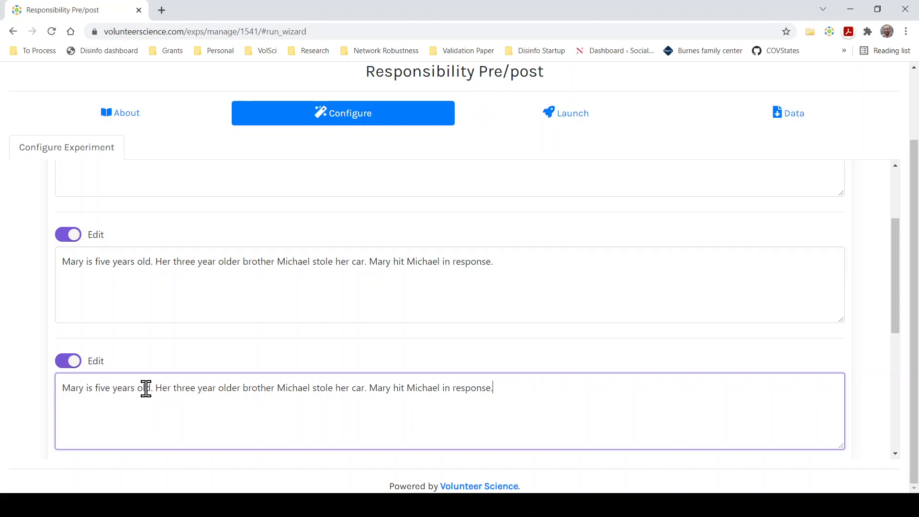
In the third stimulus, change the opening "Mary" to "Michael" and "Her" to "His".
{"action": "double_click", "coordinate": [77, 388]}
{"action": "type", "text": "Michael"}
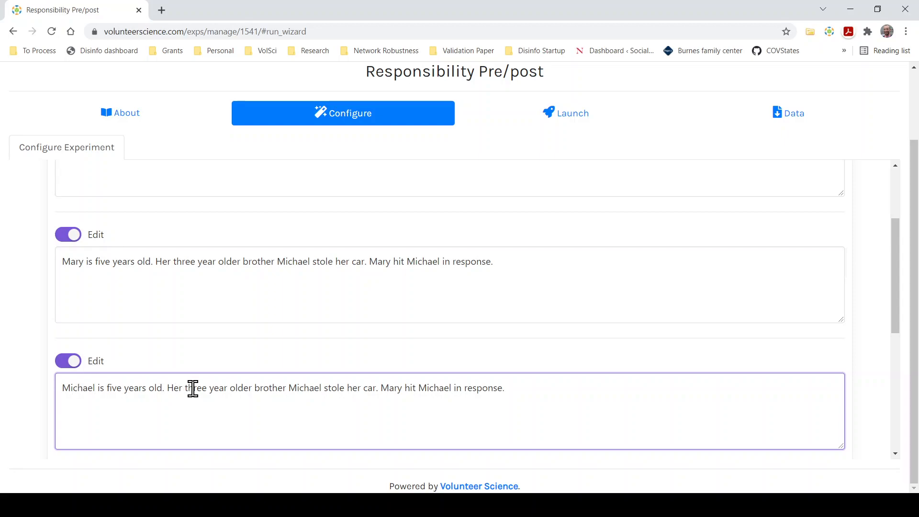
{"action": "key", "text": "Delete"}
{"action": "key", "text": "Delete"}
{"action": "type", "text": "is"}
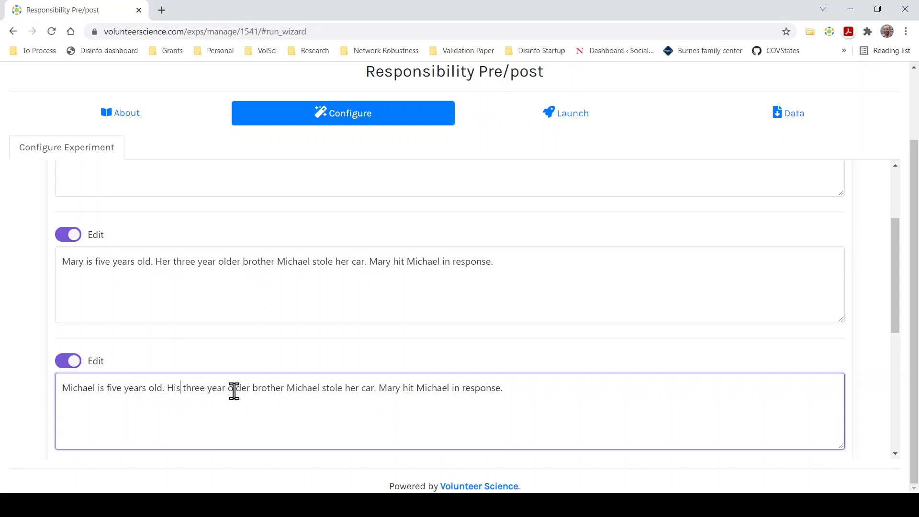
In the third stimulus, replace "brother Michael" with "sister Mary" and "her car" with "his car".
{"action": "left_click_drag", "start_coordinate": [262, 388], "coordinate": [325, 385]}
{"action": "key", "text": "BackSpace"}
{"action": "key", "text": "BackSpace"}
{"action": "key", "text": "BackSpace"}
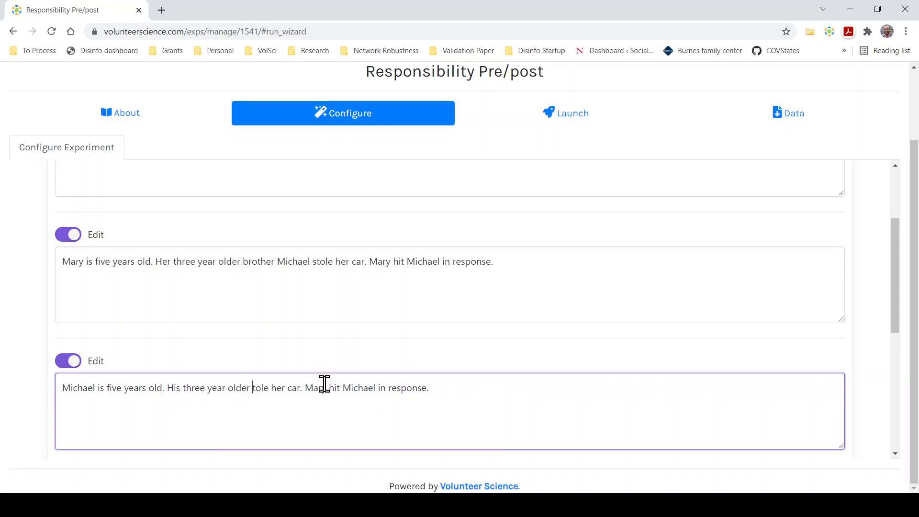
{"action": "type", "text": "sister Mary "}
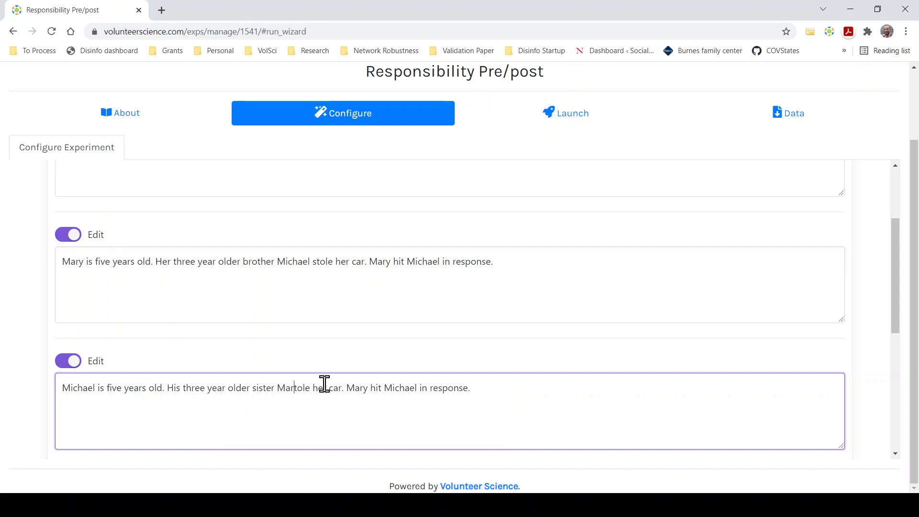
{"action": "type", "text": "s"}
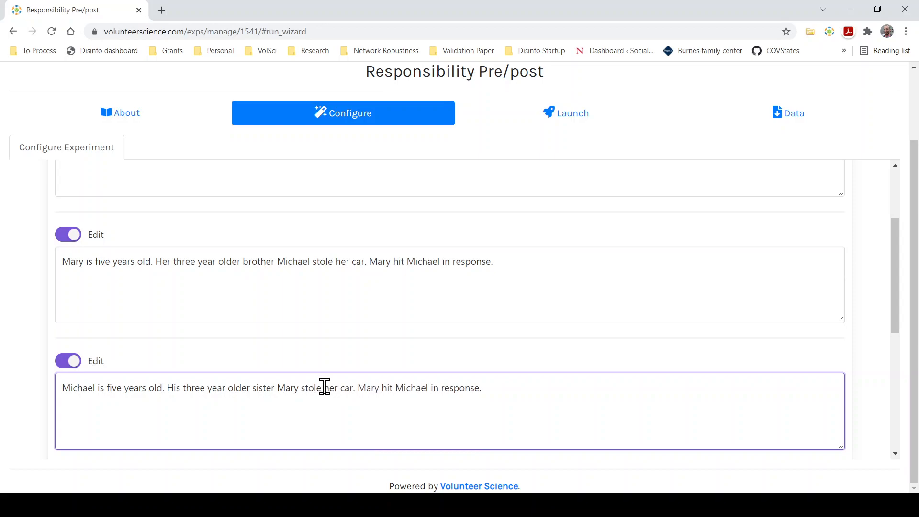
{"action": "double_click", "coordinate": [325, 386]}
{"action": "type", "text": "his"}
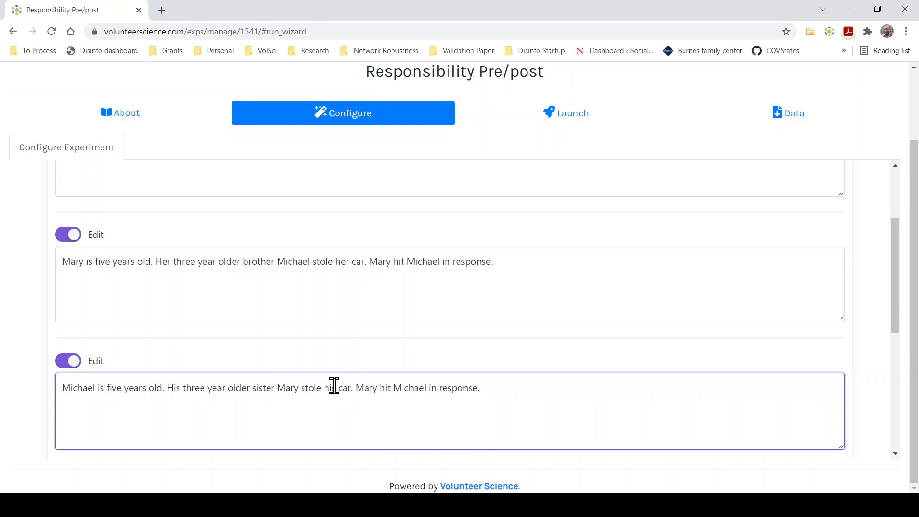
Reword the third stimulus's last sentence to "Michael hit in response.".
{"action": "double_click", "coordinate": [368, 387]}
{"action": "key", "text": "Delete"}
{"action": "key", "text": "Delete"}
{"action": "key", "text": "Delete"}
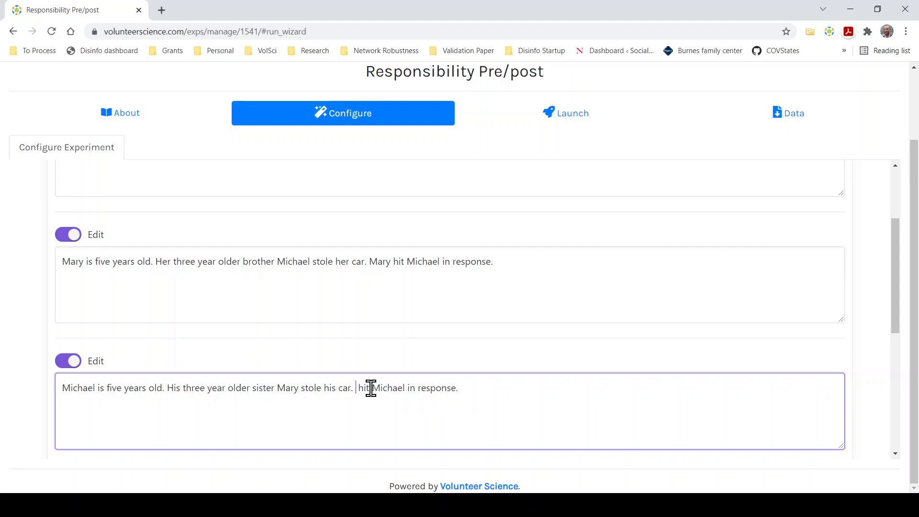
{"action": "key", "text": "Delete"}
{"action": "key", "text": "Delete"}
{"action": "left_click", "coordinate": [389, 388]}
{"action": "type", "text": "hit"}
Add a fourth Prompt question to the Randomize group and fill it with a copy of the third stimulus's vignette.
{"action": "key", "text": "ctrl+a"}
{"action": "key", "text": "ctrl+c"}
{"action": "scroll", "coordinate": [389, 388], "scroll_direction": "down", "scroll_amount": 2}
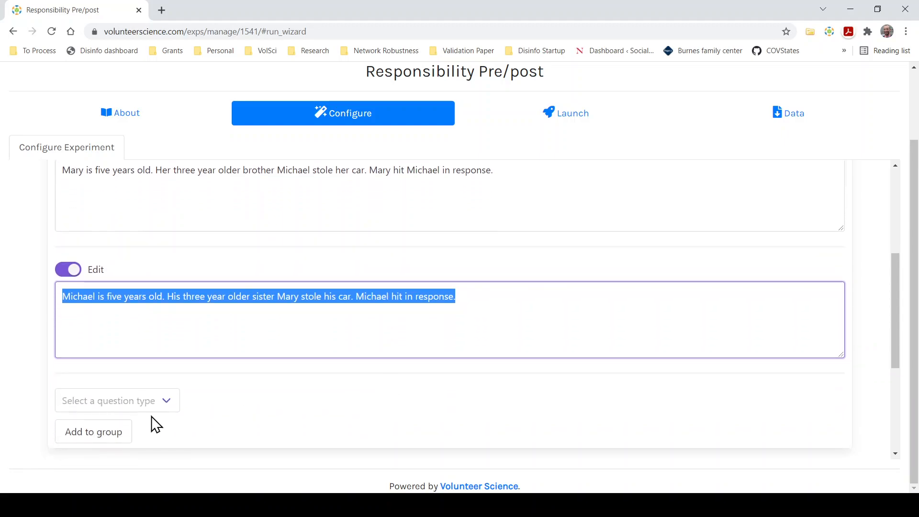
{"action": "left_click", "coordinate": [127, 411]}
{"action": "left_click", "coordinate": [112, 454]}
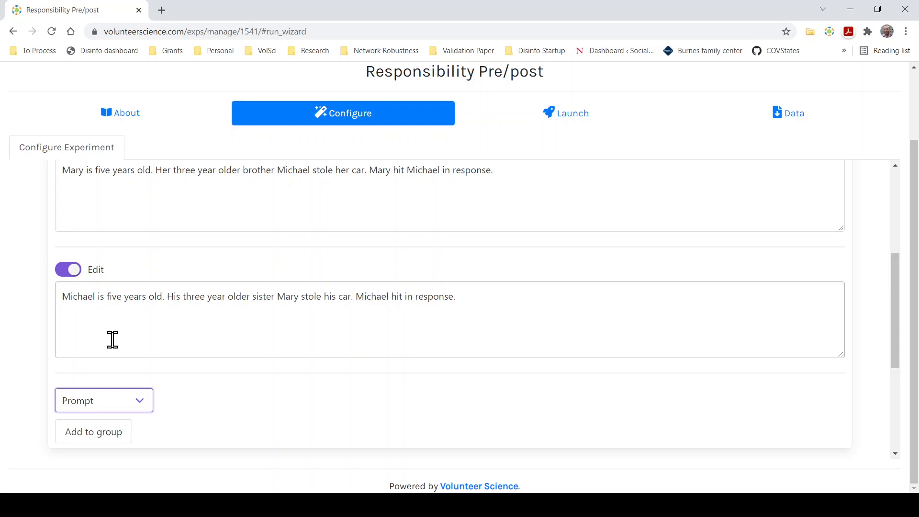
{"action": "left_click", "coordinate": [88, 432]}
{"action": "left_click", "coordinate": [105, 425]}
{"action": "key", "text": "ctrl+a"}
{"action": "key", "text": "ctrl+v"}
{"action": "scroll", "coordinate": [105, 425], "scroll_direction": "down", "scroll_amount": 2}
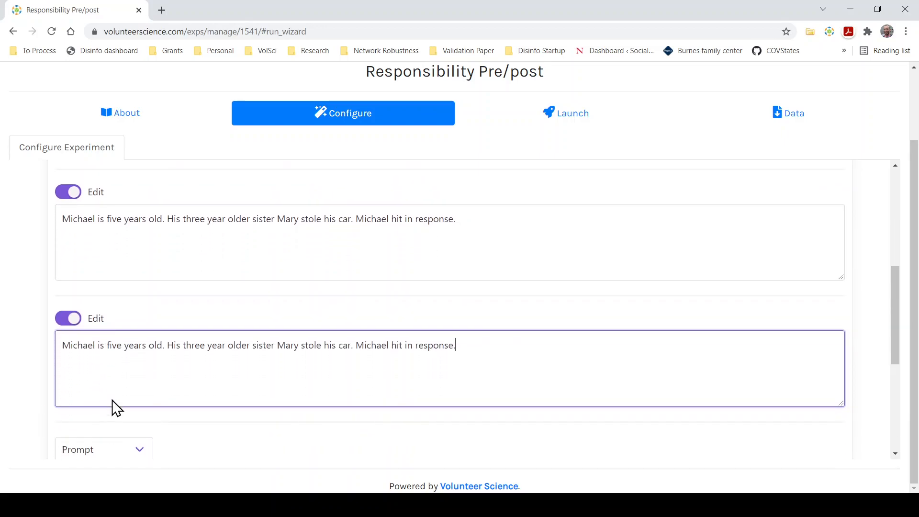
Change "three year older sister" to "ten year old sister" in the fourth stimulus.
{"action": "double_click", "coordinate": [189, 347]}
{"action": "type", "text": "ten"}
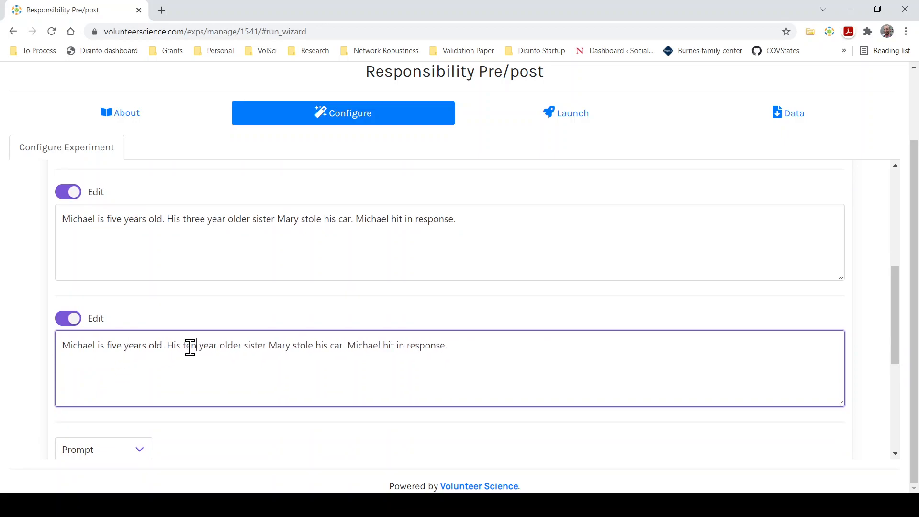
{"action": "left_click", "coordinate": [234, 346]}
{"action": "key", "text": "Delete"}
{"action": "key", "text": "Delete"}
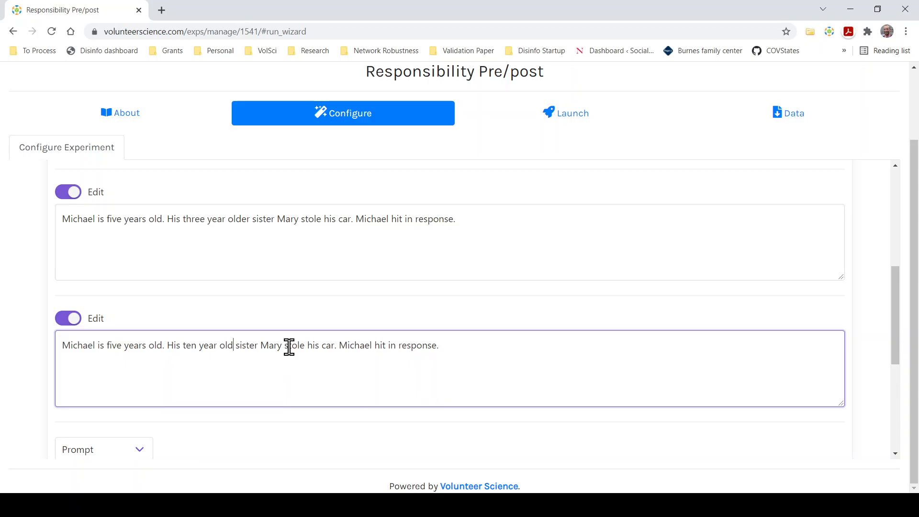
Change "three year older" to "three year old" in the third and second stimuli.
{"action": "scroll", "coordinate": [289, 348], "scroll_direction": "up", "scroll_amount": 1}
{"action": "left_click", "coordinate": [247, 255]}
{"action": "key", "text": "BackSpace"}
{"action": "key", "text": "BackSpace"}
{"action": "scroll", "coordinate": [247, 255], "scroll_direction": "up", "scroll_amount": 3}
{"action": "left_click", "coordinate": [241, 255]}
{"action": "key", "text": "BackSpace"}
{"action": "key", "text": "BackSpace"}
{"action": "scroll", "coordinate": [240, 255], "scroll_direction": "up", "scroll_amount": 2}
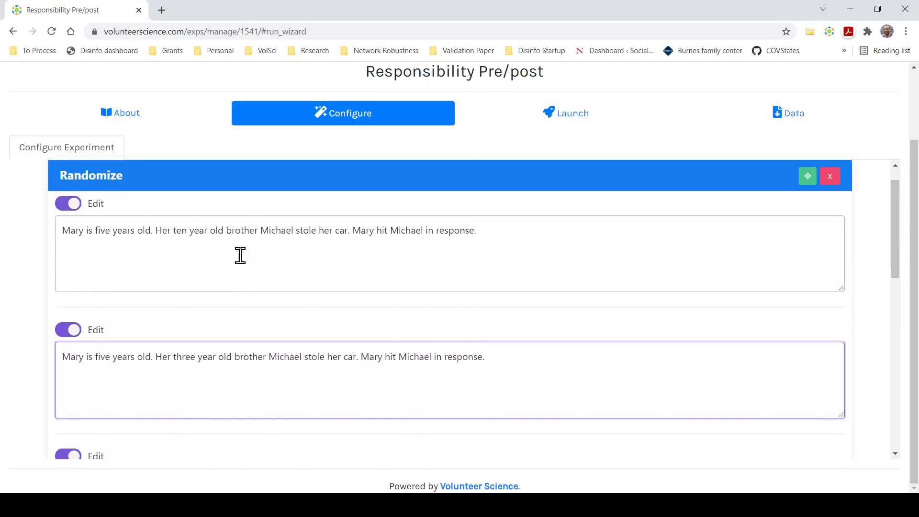
Delete the Matrix Table question from the survey's third page.
{"action": "scroll", "coordinate": [240, 256], "scroll_direction": "down", "scroll_amount": 7}
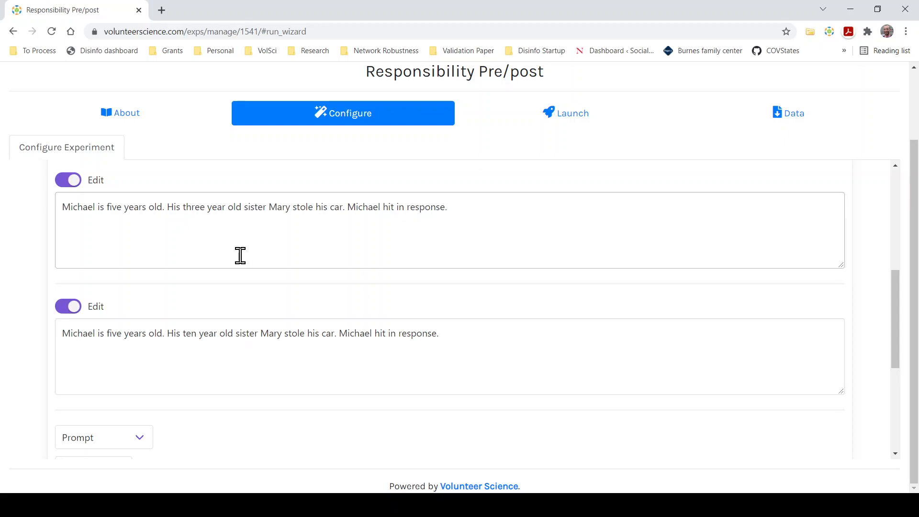
{"action": "scroll", "coordinate": [241, 255], "scroll_direction": "down", "scroll_amount": 3}
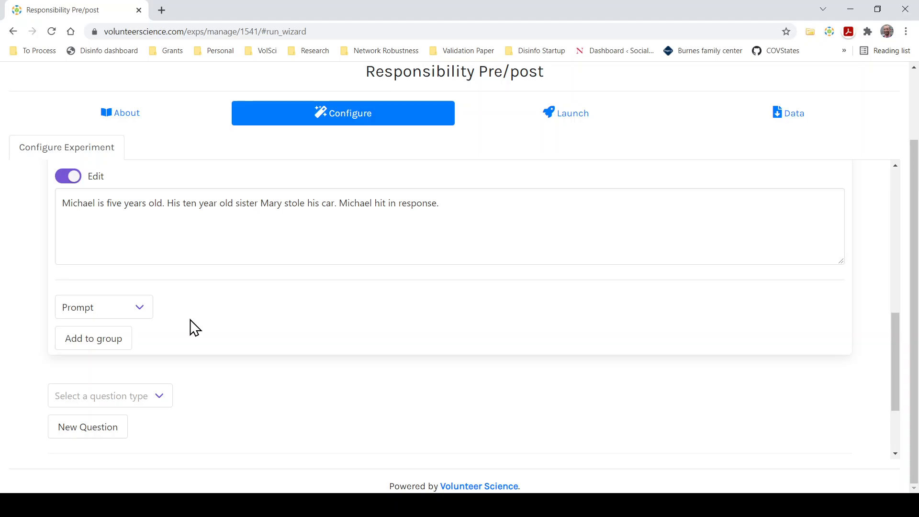
{"action": "scroll", "coordinate": [191, 326], "scroll_direction": "down", "scroll_amount": 2}
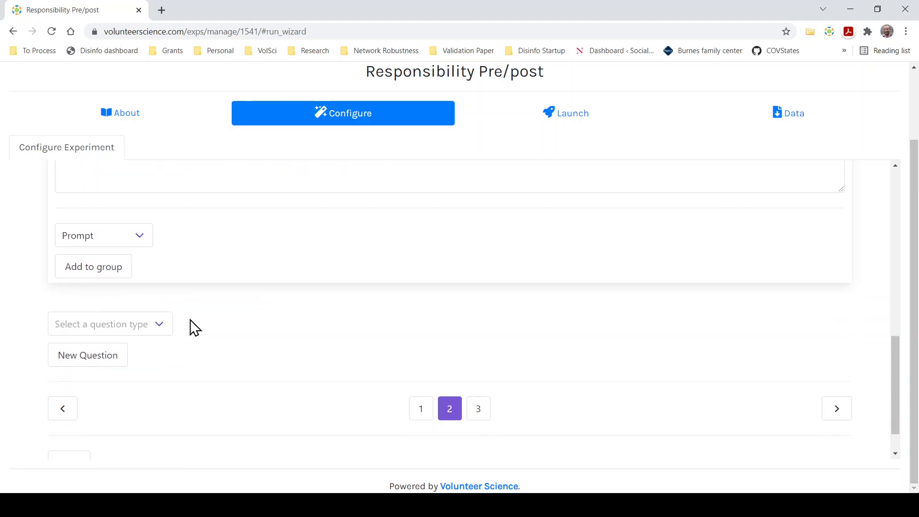
{"action": "left_click", "coordinate": [477, 405]}
{"action": "scroll", "coordinate": [505, 373], "scroll_direction": "up", "scroll_amount": 3}
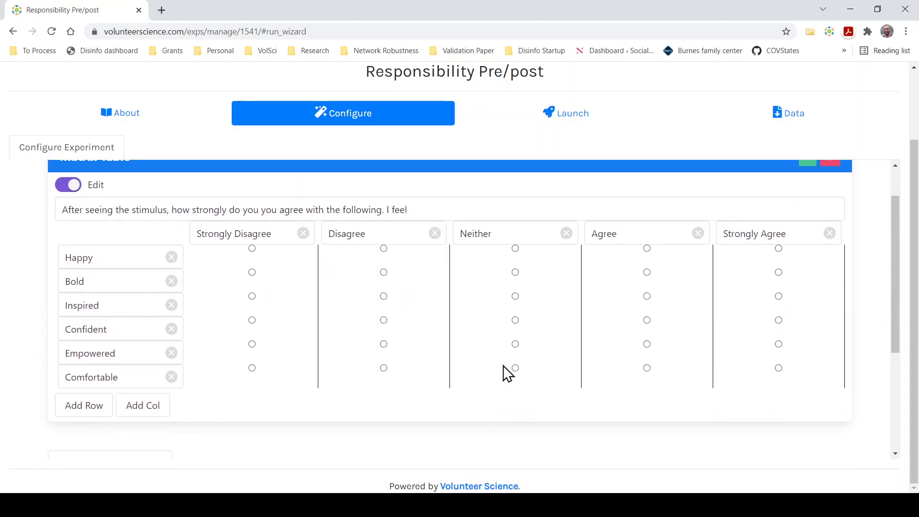
{"action": "scroll", "coordinate": [503, 373], "scroll_direction": "up", "scroll_amount": 1}
{"action": "left_click", "coordinate": [830, 208]}
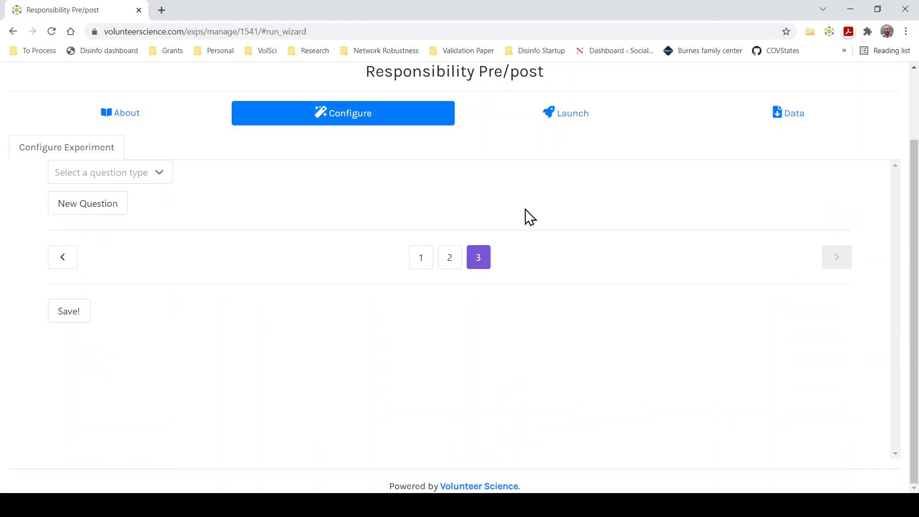
Add a Multiple Choice question to the third page with the text "Who is more at fault?".
{"action": "scroll", "coordinate": [345, 246], "scroll_direction": "up", "scroll_amount": 3}
{"action": "left_click", "coordinate": [139, 253]}
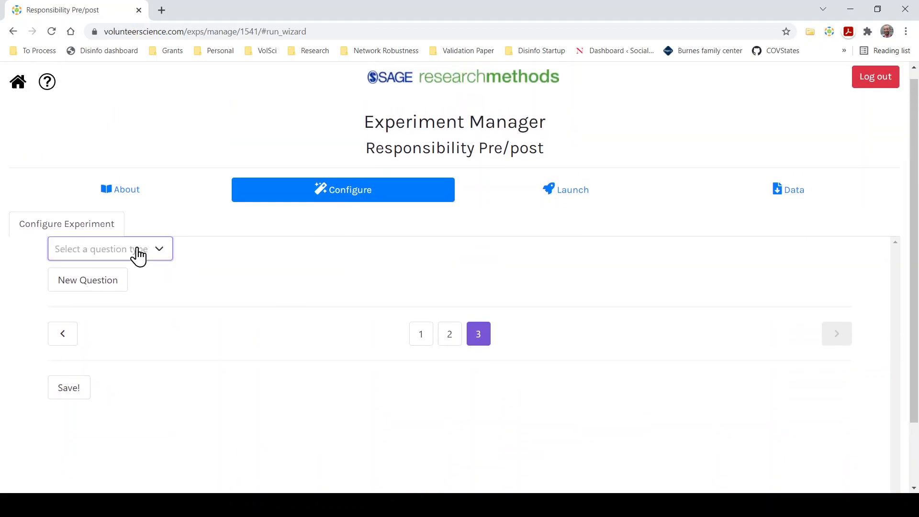
{"action": "left_click", "coordinate": [82, 273]}
{"action": "left_click", "coordinate": [83, 281]}
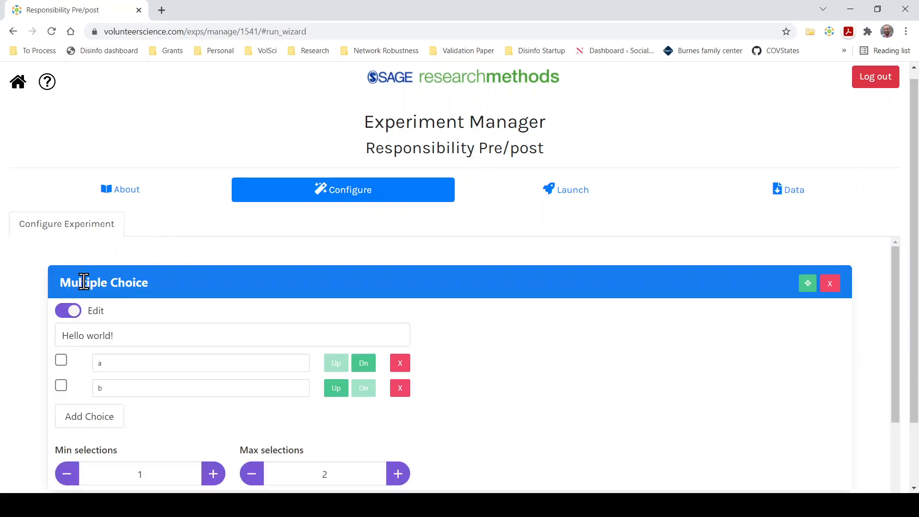
{"action": "left_click", "coordinate": [133, 326]}
{"action": "left_click_drag", "start_coordinate": [132, 326], "coordinate": [40, 325]}
{"action": "type", "text": "Who is more at f"}
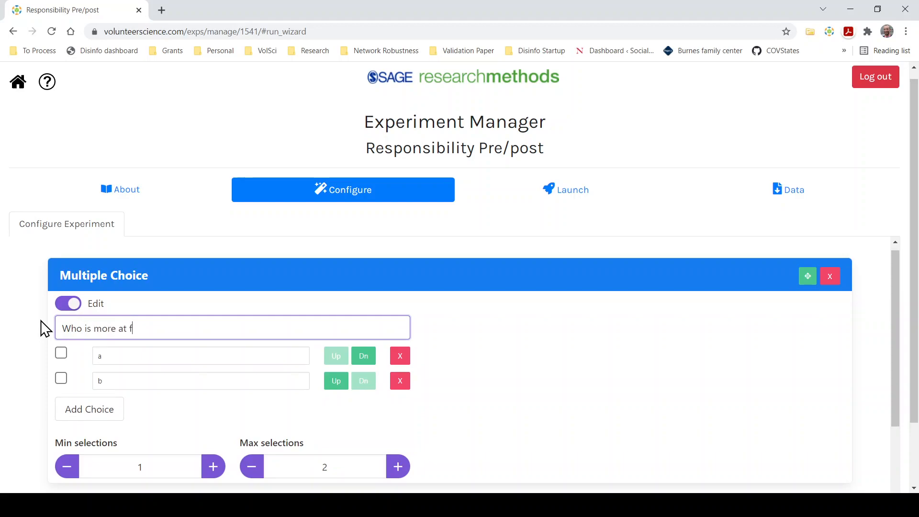
{"action": "type", "text": "ault?"}
Set the two answer choices of the fault question to "Michael" and "Mary".
{"action": "left_click", "coordinate": [123, 356]}
{"action": "key", "text": "BackSpace"}
{"action": "type", "text": "Michael"}
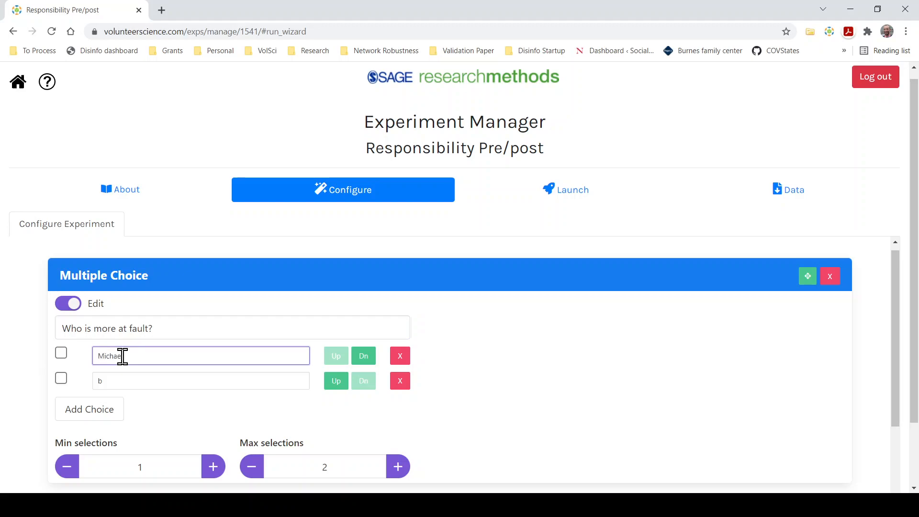
{"action": "left_click", "coordinate": [127, 379]}
{"action": "key", "text": "BackSpace"}
{"action": "type", "text": "Mary"}
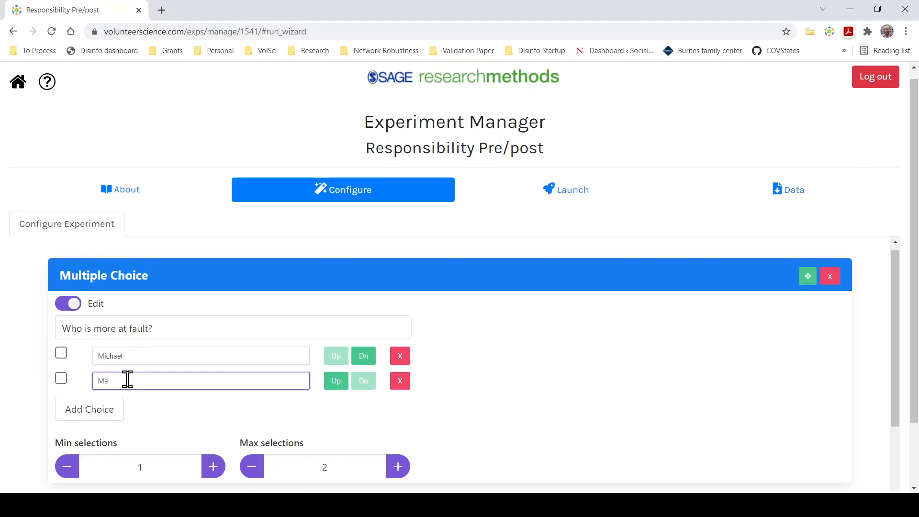
{"action": "left_click", "coordinate": [11, 385]}
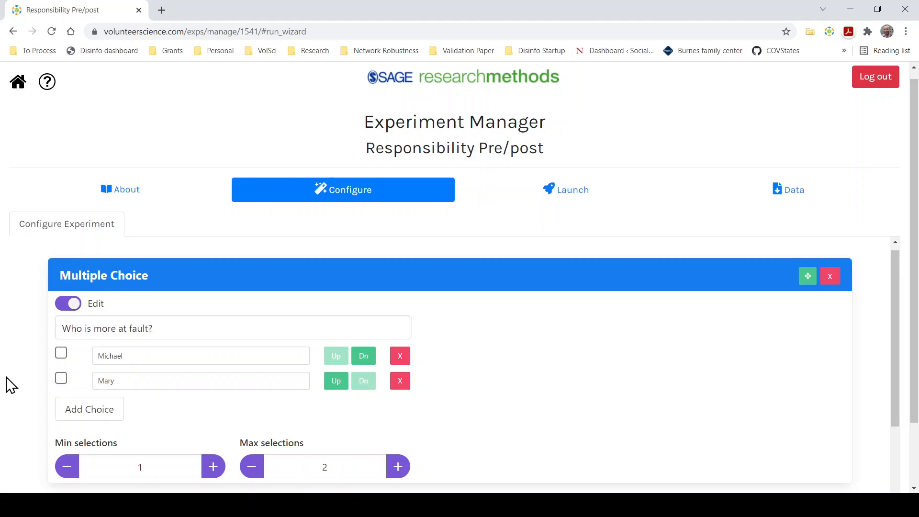
Set the maximum number of selections for the fault question to 1.
{"action": "scroll", "coordinate": [481, 331], "scroll_direction": "down", "scroll_amount": 1}
{"action": "scroll", "coordinate": [480, 332], "scroll_direction": "down", "scroll_amount": 1}
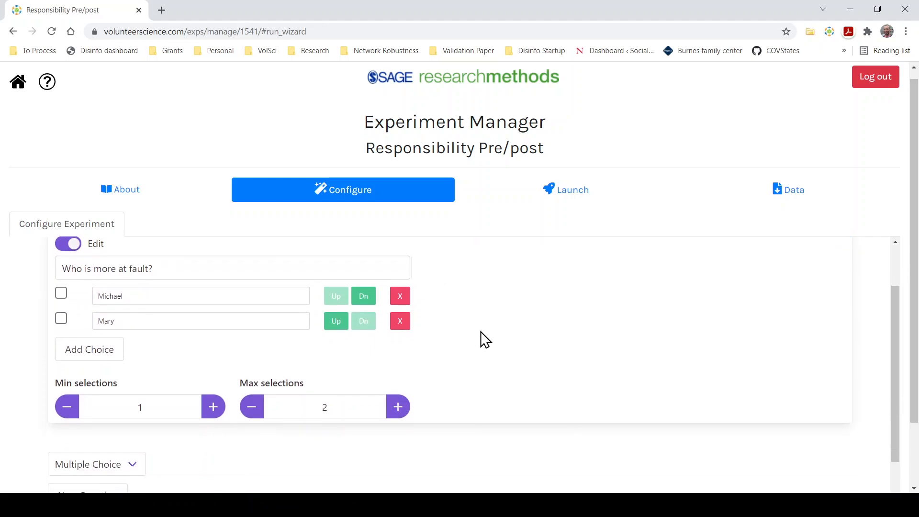
{"action": "scroll", "coordinate": [480, 335], "scroll_direction": "down", "scroll_amount": 1}
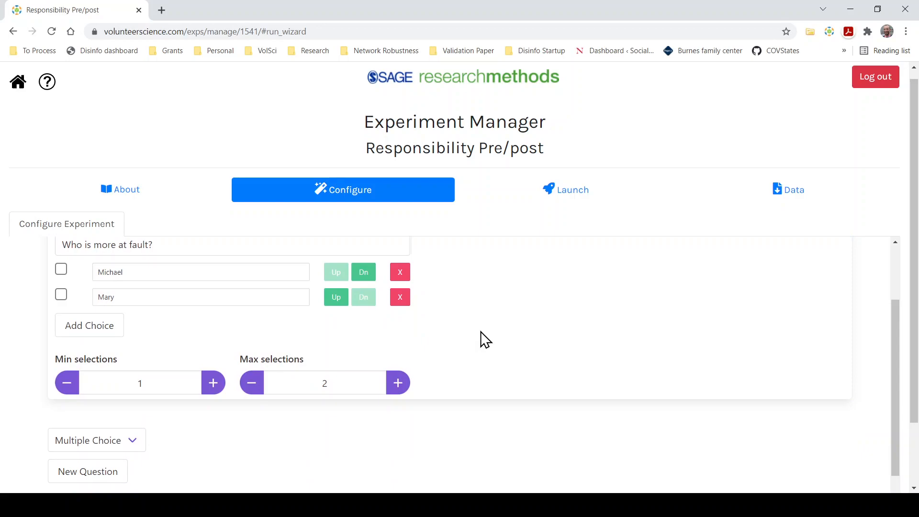
{"action": "left_click", "coordinate": [252, 382]}
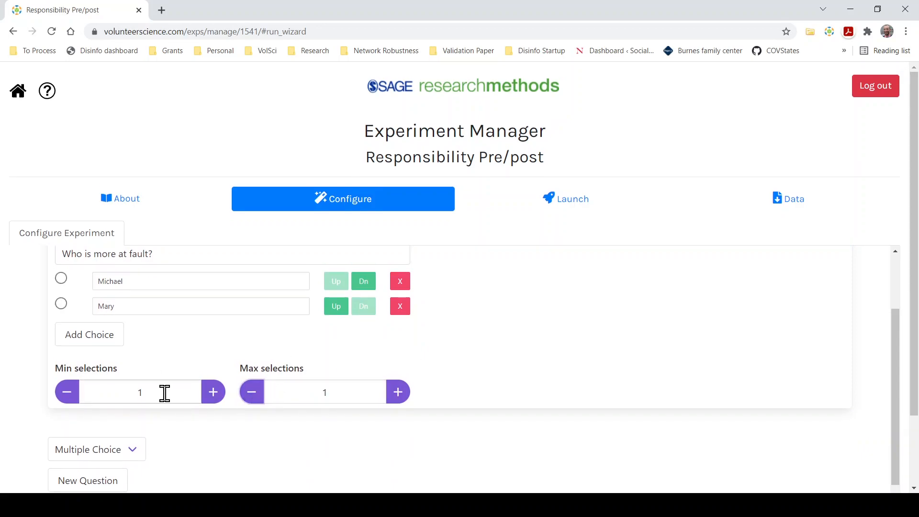
{"action": "scroll", "coordinate": [271, 386], "scroll_direction": "down", "scroll_amount": 2}
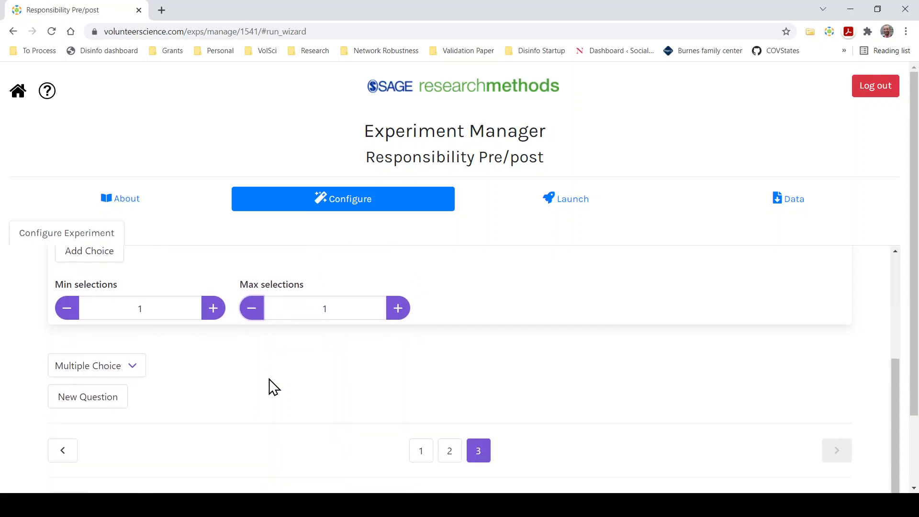
{"action": "scroll", "coordinate": [642, 369], "scroll_direction": "up", "scroll_amount": 2}
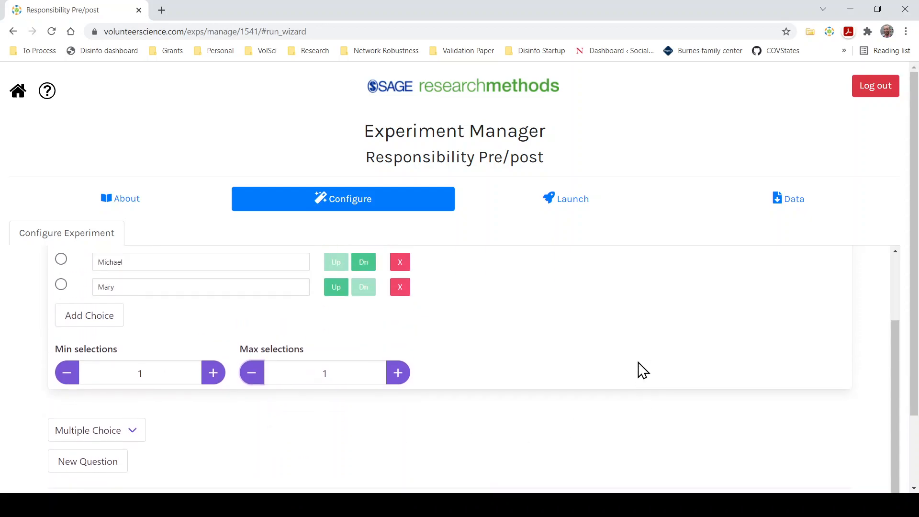
{"action": "scroll", "coordinate": [642, 369], "scroll_direction": "up", "scroll_amount": 1}
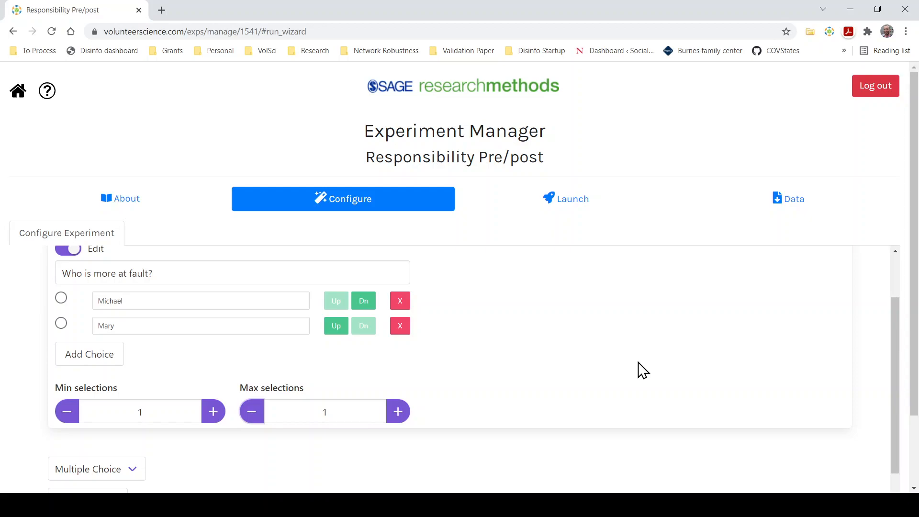
Launch a preview of the study with 1 participant, check its first page of questions, and quit the preview.
{"action": "scroll", "coordinate": [642, 371], "scroll_direction": "down", "scroll_amount": 2}
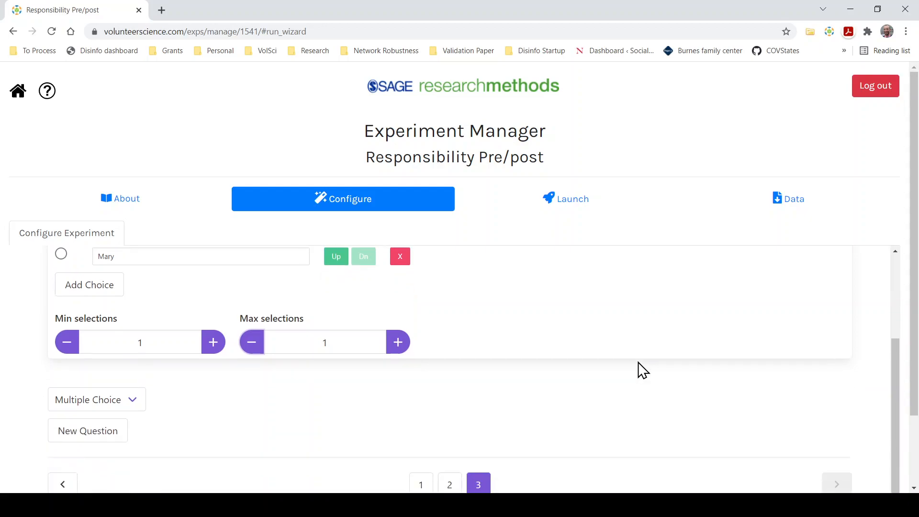
{"action": "scroll", "coordinate": [643, 371], "scroll_direction": "down", "scroll_amount": 1}
{"action": "scroll", "coordinate": [642, 371], "scroll_direction": "up", "scroll_amount": 5}
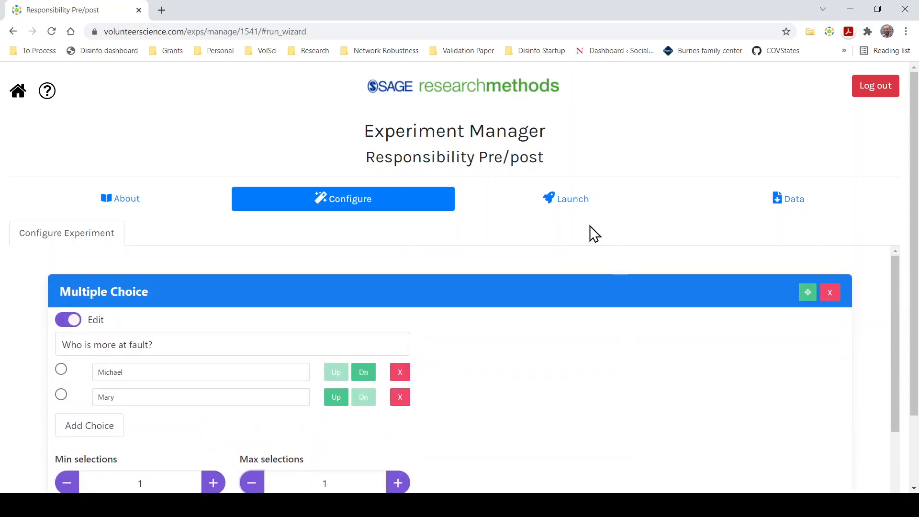
{"action": "left_click", "coordinate": [574, 205]}
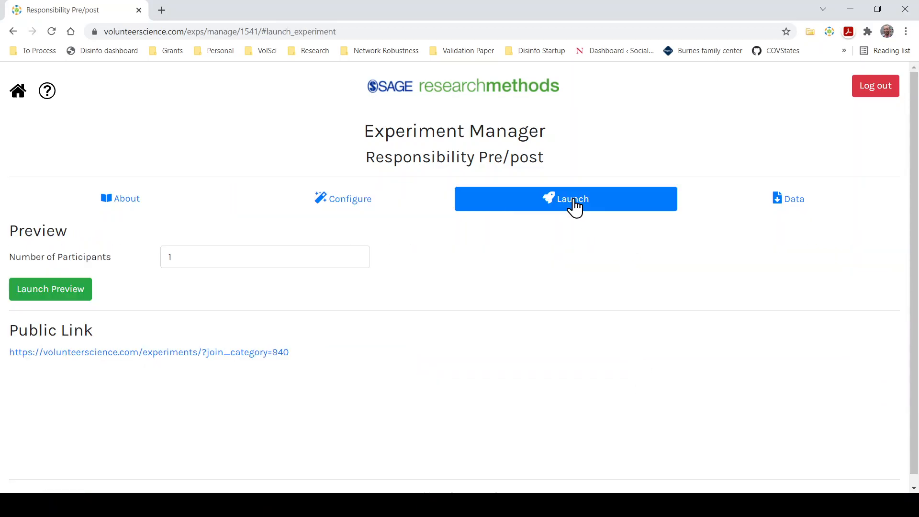
{"action": "left_click", "coordinate": [49, 292]}
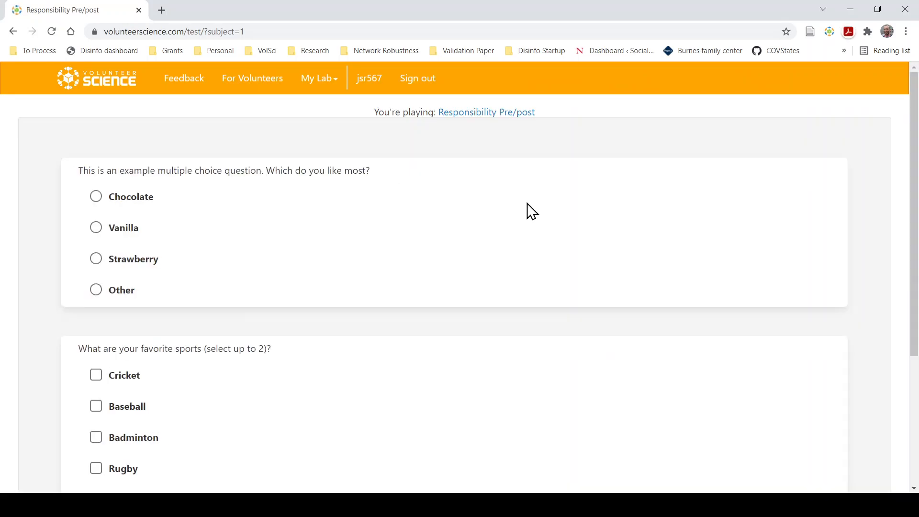
{"action": "scroll", "coordinate": [198, 220], "scroll_direction": "down", "scroll_amount": 2}
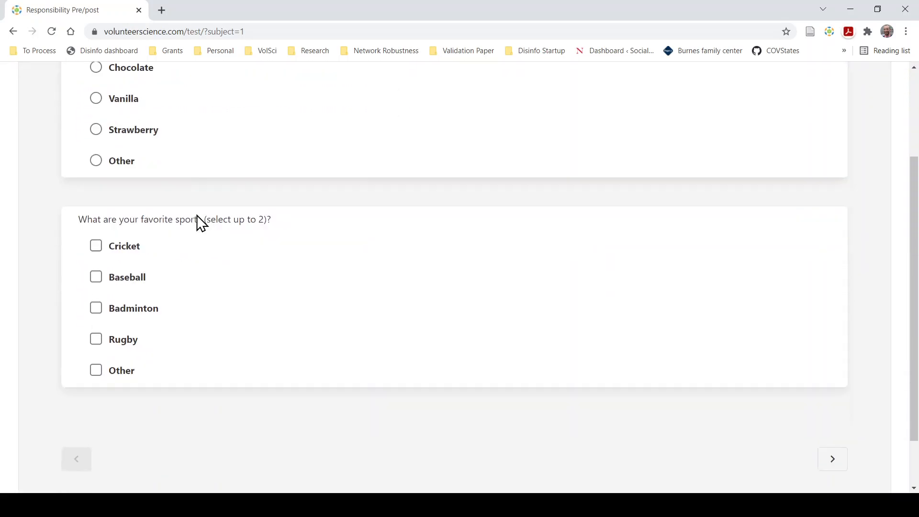
{"action": "scroll", "coordinate": [199, 221], "scroll_direction": "down", "scroll_amount": 2}
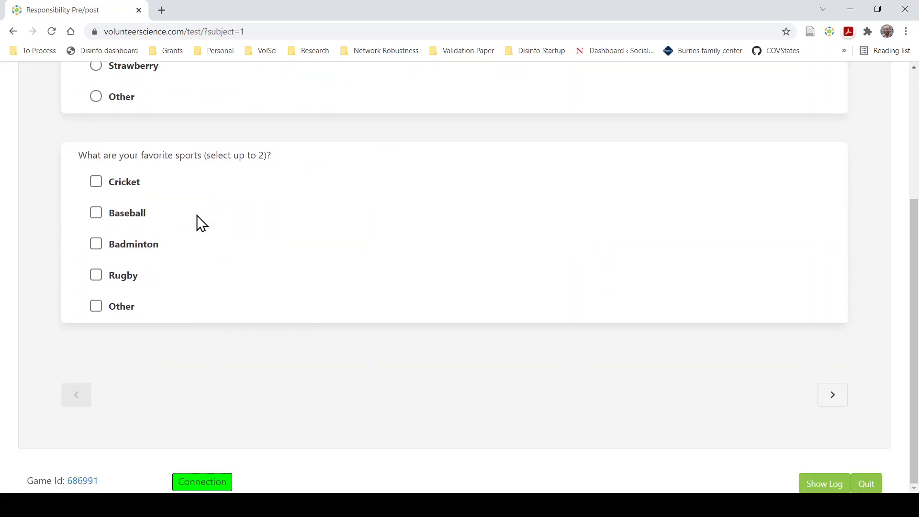
{"action": "left_click", "coordinate": [867, 483]}
{"action": "left_click", "coordinate": [514, 246]}
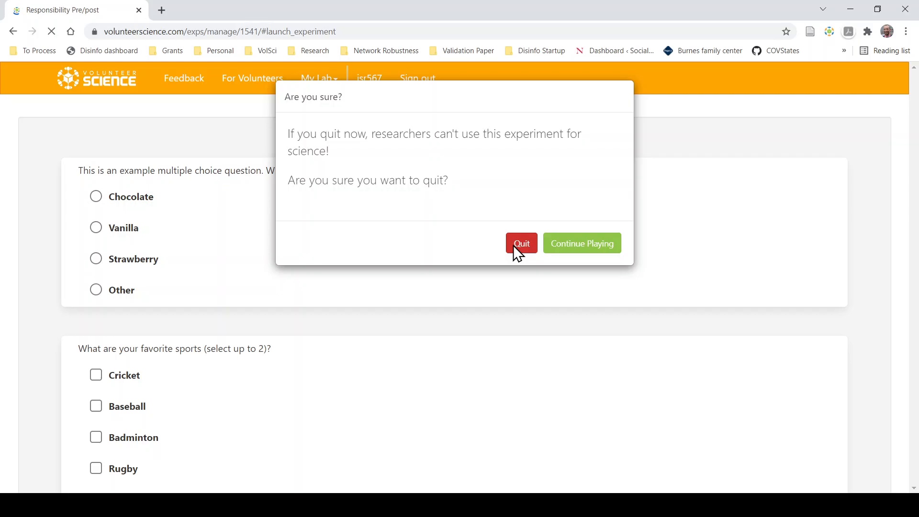
Return to the study's configuration and reword the first page's ice-cream flavor question to "What is your gender".
{"action": "left_click", "coordinate": [338, 197]}
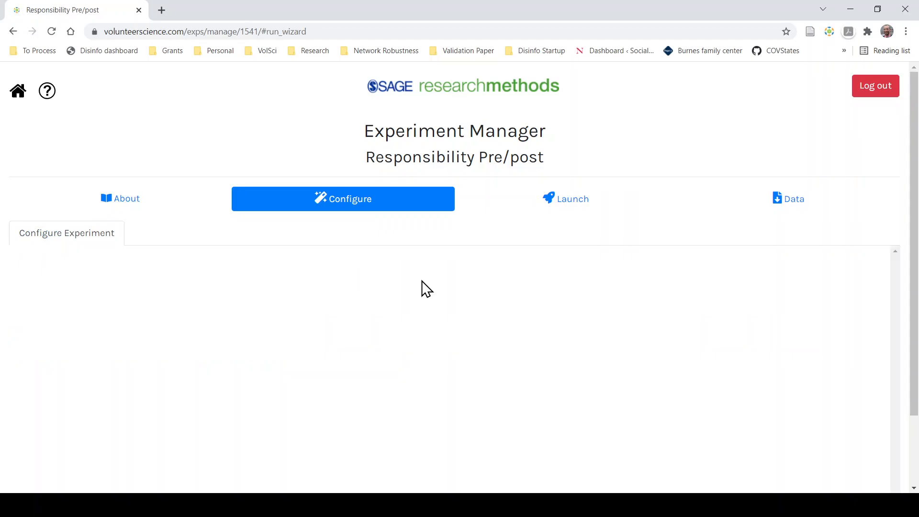
{"action": "scroll", "coordinate": [871, 214], "scroll_direction": "down", "scroll_amount": 10}
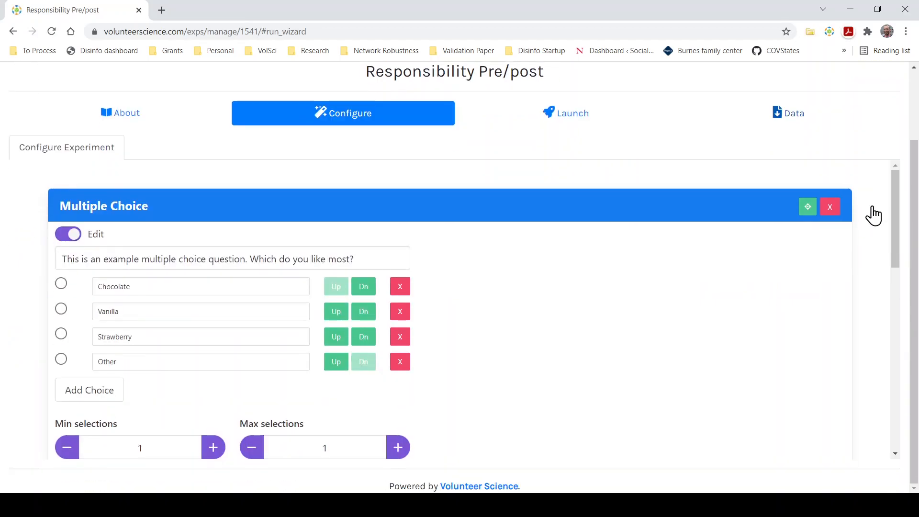
{"action": "scroll", "coordinate": [696, 275], "scroll_direction": "down", "scroll_amount": 2}
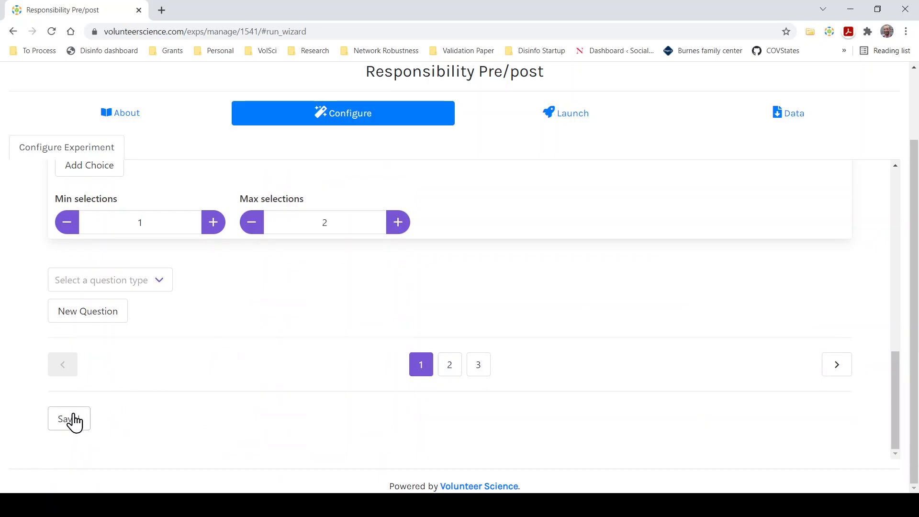
{"action": "scroll", "coordinate": [22, 372], "scroll_direction": "up", "scroll_amount": 8}
{"action": "scroll", "coordinate": [21, 370], "scroll_direction": "up", "scroll_amount": 4}
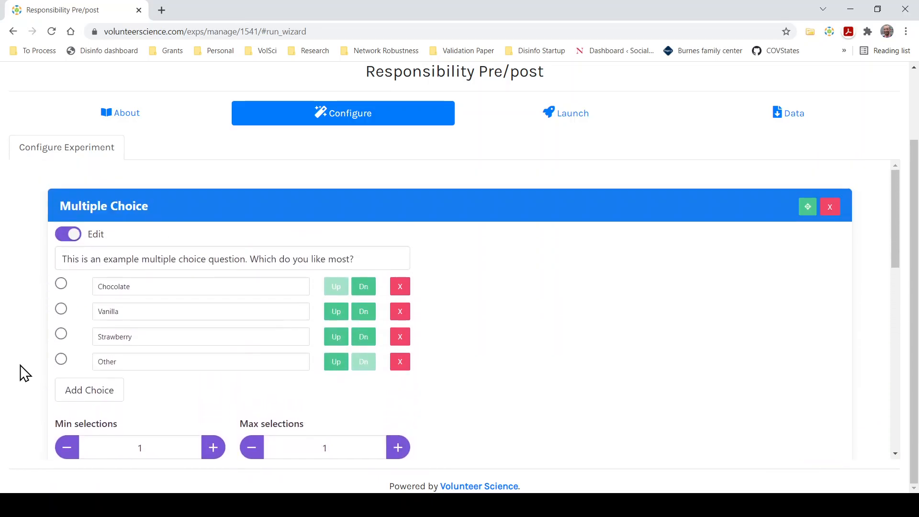
{"action": "left_click_drag", "start_coordinate": [355, 260], "coordinate": [2, 292]}
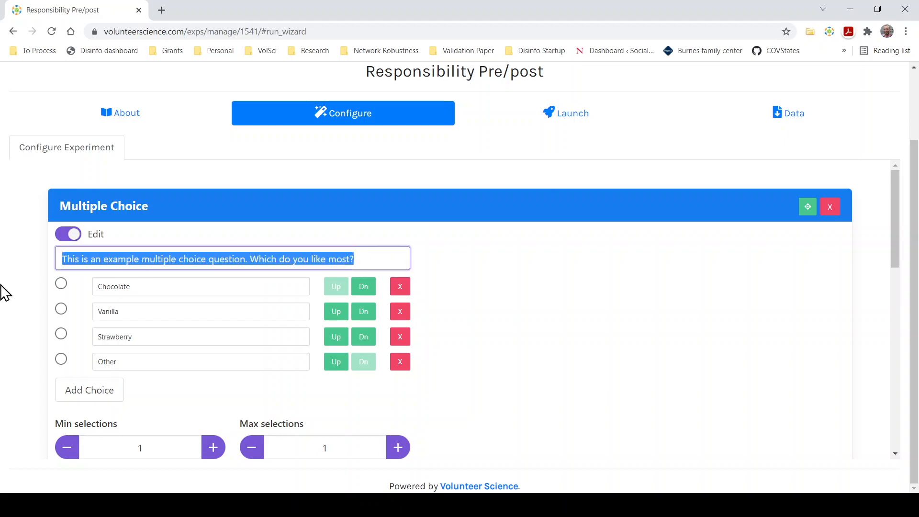
{"action": "type", "text": "What is your gender"}
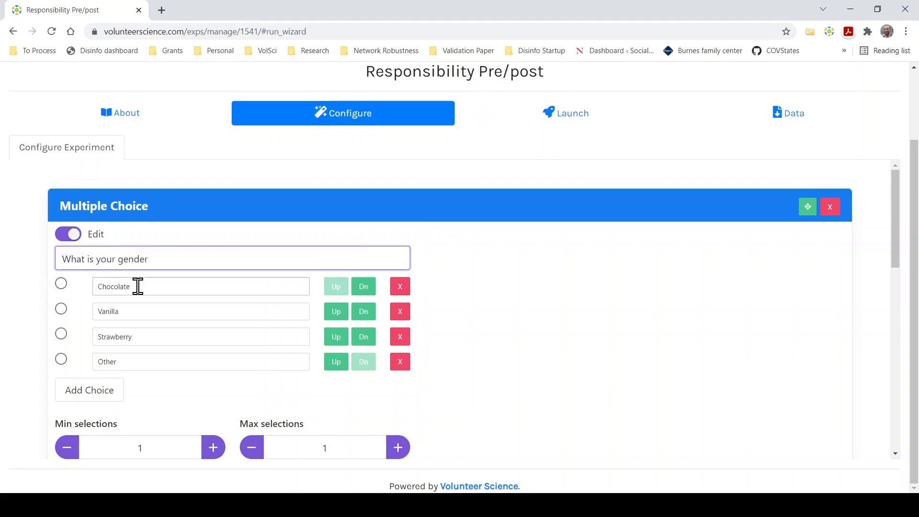
Change the gender question's first three answer choices to "Man", "Woman" and "Transgender".
{"action": "left_click_drag", "start_coordinate": [138, 286], "coordinate": [64, 286]}
{"action": "type", "text": "Man"}
{"action": "key", "text": "Tab"}
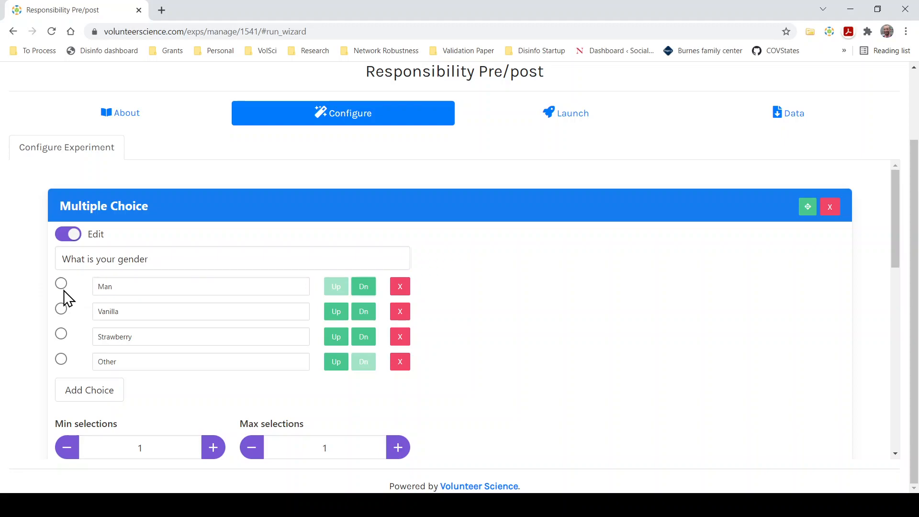
{"action": "left_click", "coordinate": [133, 314]}
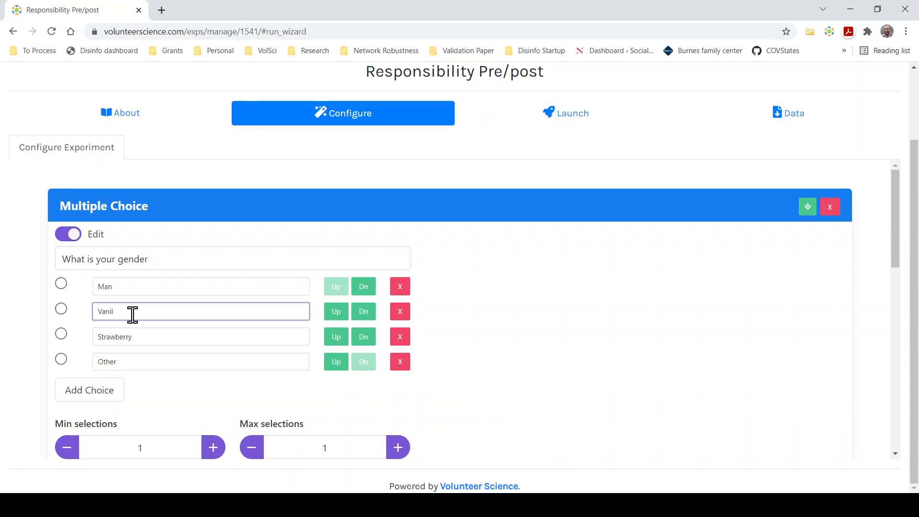
{"action": "type", "text": "Woman"}
{"action": "left_click_drag", "start_coordinate": [134, 331], "coordinate": [61, 334]}
{"action": "type", "text": "Tra"}
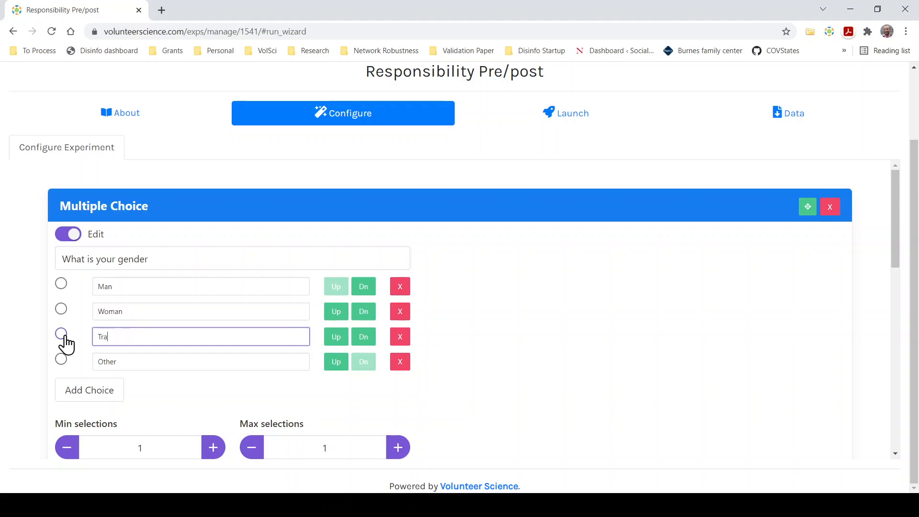
{"action": "type", "text": "nsgender"}
{"action": "left_click", "coordinate": [22, 344]}
Delete the favorite sports question from the first page.
{"action": "scroll", "coordinate": [22, 344], "scroll_direction": "down", "scroll_amount": 7}
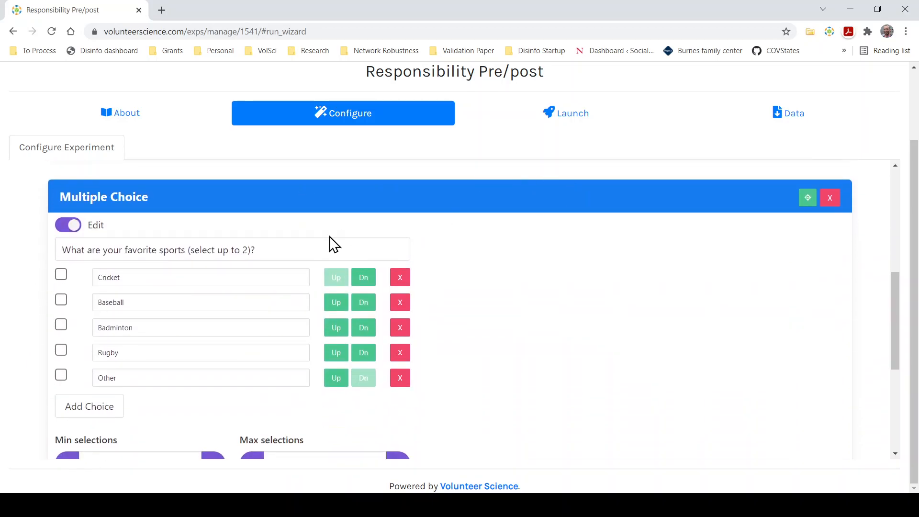
{"action": "left_click", "coordinate": [829, 201]}
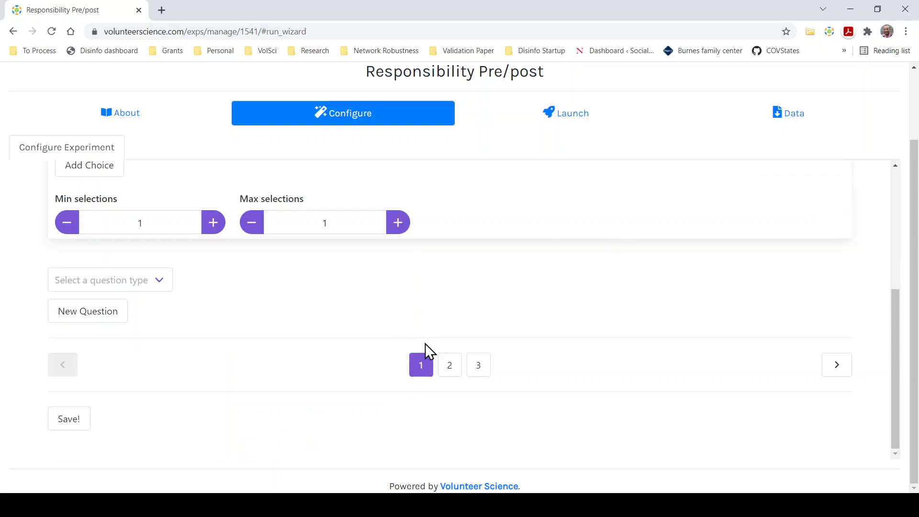
Replace the first randomized stimulus on page 2 with "Mary steals from Michael. Michael hits mary.".
{"action": "left_click", "coordinate": [450, 364]}
{"action": "scroll", "coordinate": [143, 302], "scroll_direction": "up", "scroll_amount": 5}
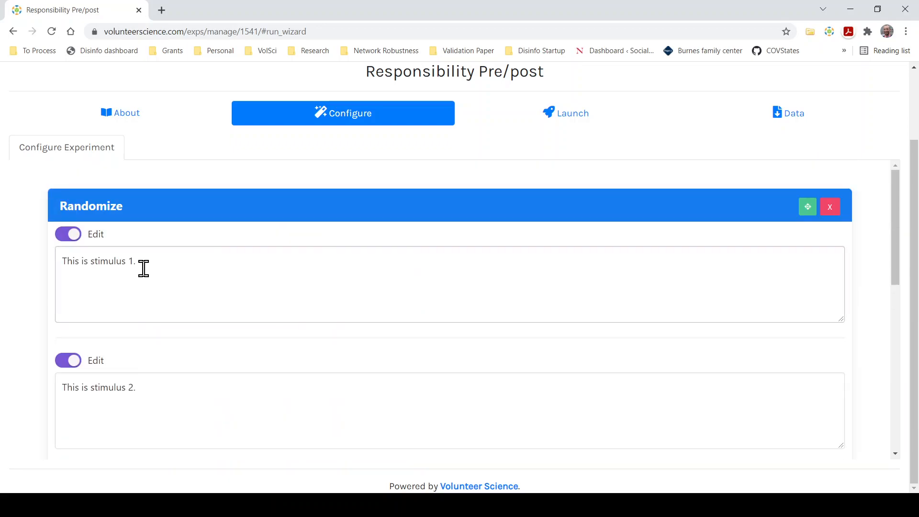
{"action": "left_click_drag", "start_coordinate": [144, 262], "coordinate": [1, 256]}
{"action": "type", "text": "Mary "}
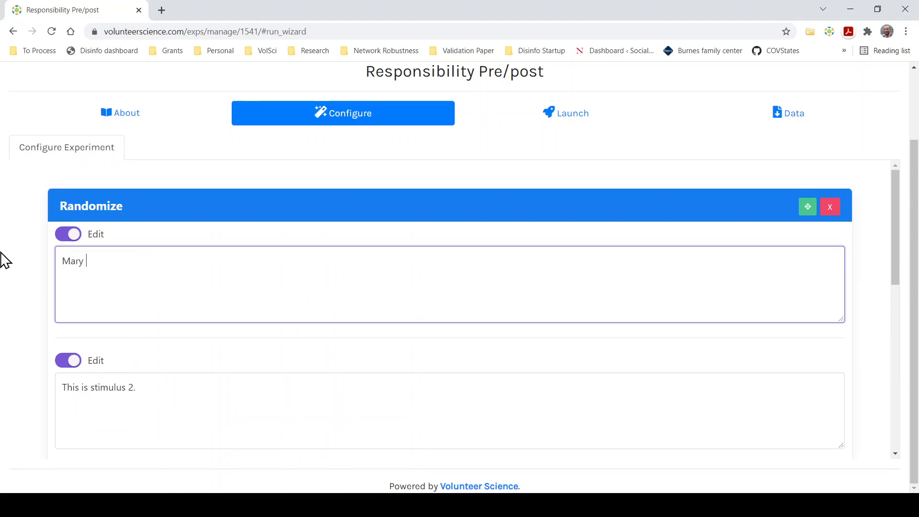
{"action": "type", "text": "steals from Michalel. H"}
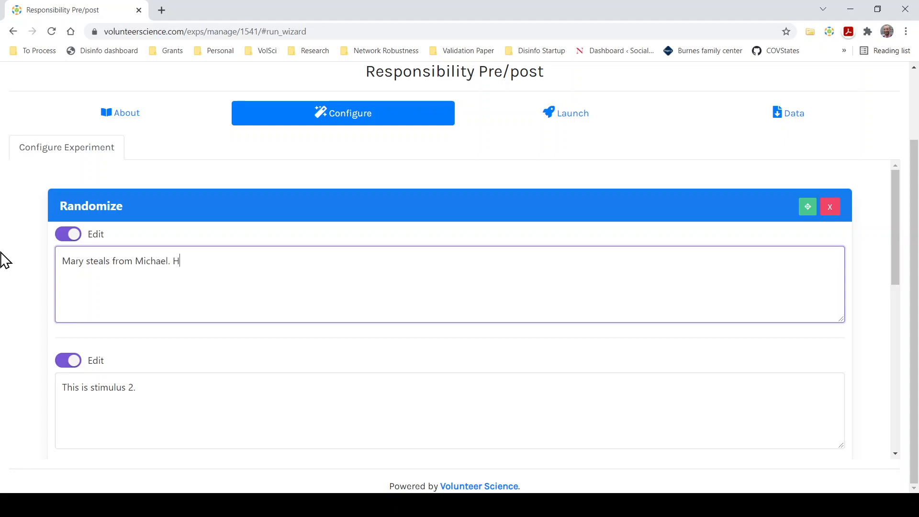
{"action": "key", "text": "BackSpace"}
{"action": "type", "text": "Michael H"}
{"action": "key", "text": "BackSpace"}
{"action": "type", "text": "hist mar"}
{"action": "key", "text": "BackSpace"}
{"action": "key", "text": "BackSpace"}
{"action": "key", "text": "BackSpace"}
{"action": "key", "text": "BackSpace"}
{"action": "type", "text": "s mary"}
Replace the second randomized stimulus with "Michael steals from Mary. Mary hits Michael.".
{"action": "left_click", "coordinate": [87, 378]}
{"action": "key", "text": "ctrl+a"}
{"action": "type", "text": "Mar"}
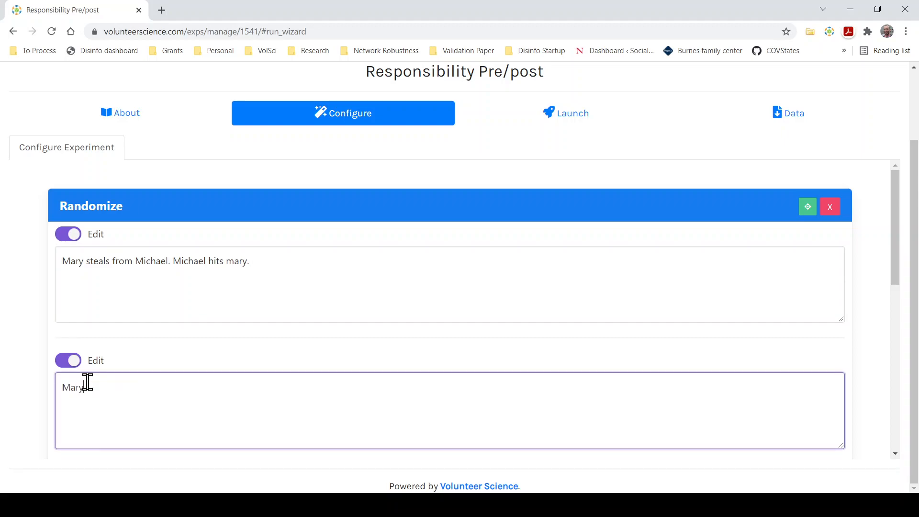
{"action": "type", "text": "chael steals from Mary. Mary hits M"}
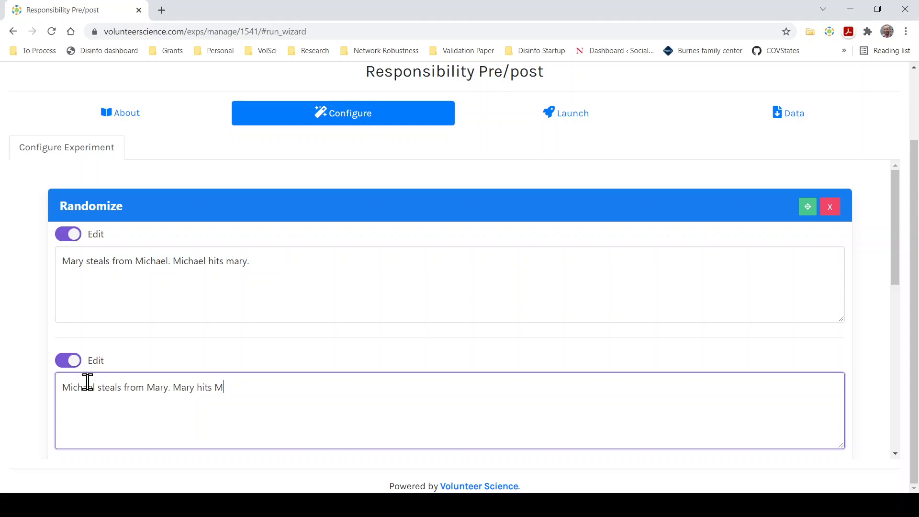
{"action": "type", "text": "ichael."}
Capitalize the final name in the first stimulus so that it reads "Mary".
{"action": "left_click", "coordinate": [248, 263]}
{"action": "key", "text": "BackSpace"}
{"action": "type", "text": "Mary"}
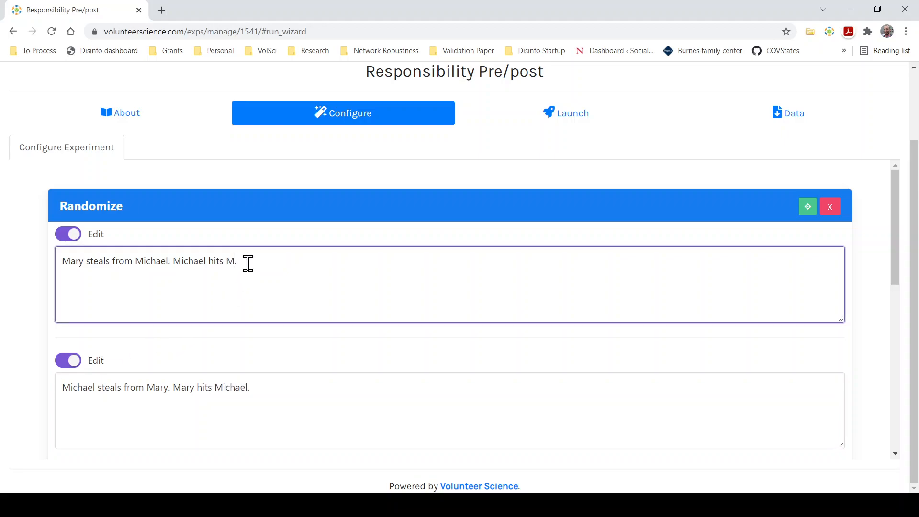
Look over the three stimuli and delete the whole Randomize block from page 2.
{"action": "scroll", "coordinate": [248, 263], "scroll_direction": "down", "scroll_amount": 1}
{"action": "scroll", "coordinate": [247, 263], "scroll_direction": "down", "scroll_amount": 5}
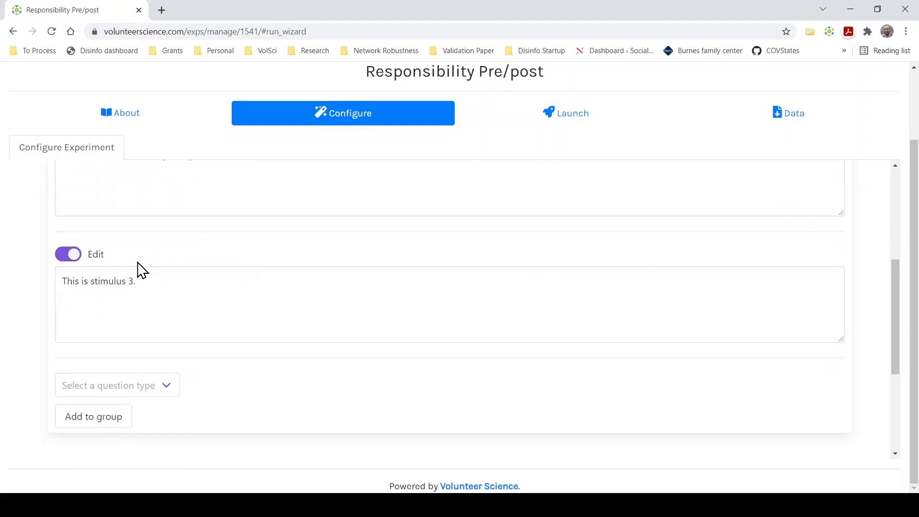
{"action": "scroll", "coordinate": [258, 277], "scroll_direction": "up", "scroll_amount": 1}
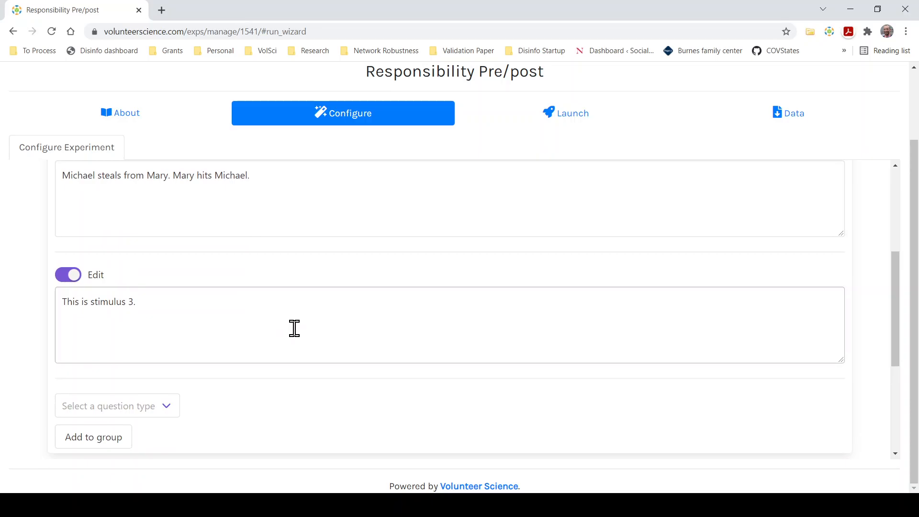
{"action": "scroll", "coordinate": [294, 329], "scroll_direction": "up", "scroll_amount": 4}
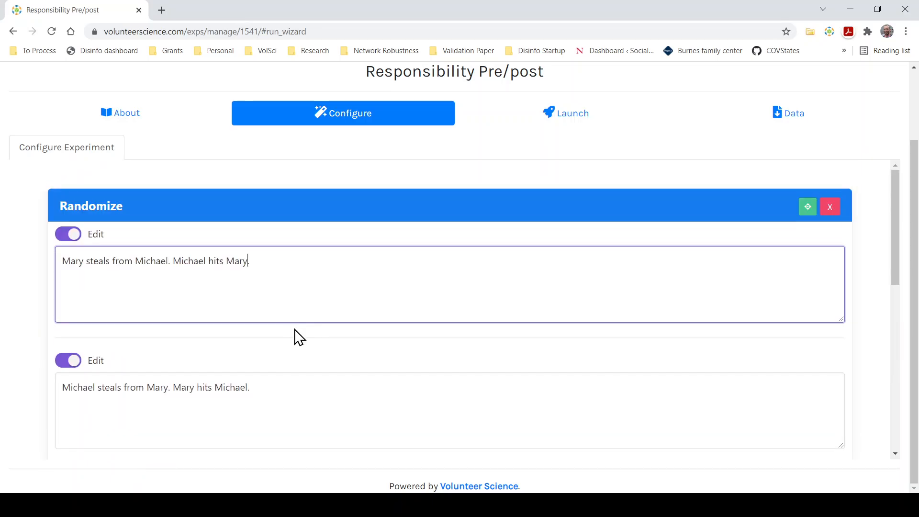
{"action": "scroll", "coordinate": [298, 335], "scroll_direction": "down", "scroll_amount": 4}
{"action": "scroll", "coordinate": [294, 333], "scroll_direction": "down", "scroll_amount": 4}
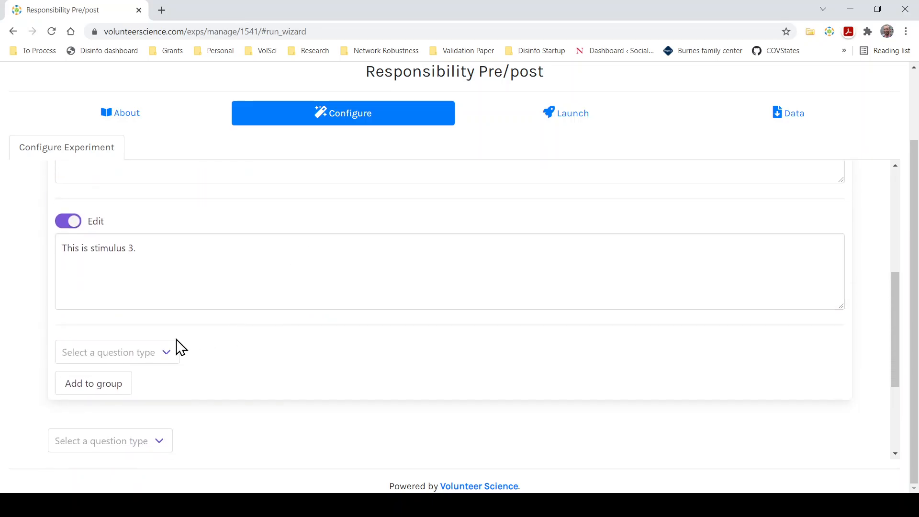
{"action": "scroll", "coordinate": [301, 304], "scroll_direction": "up", "scroll_amount": 5}
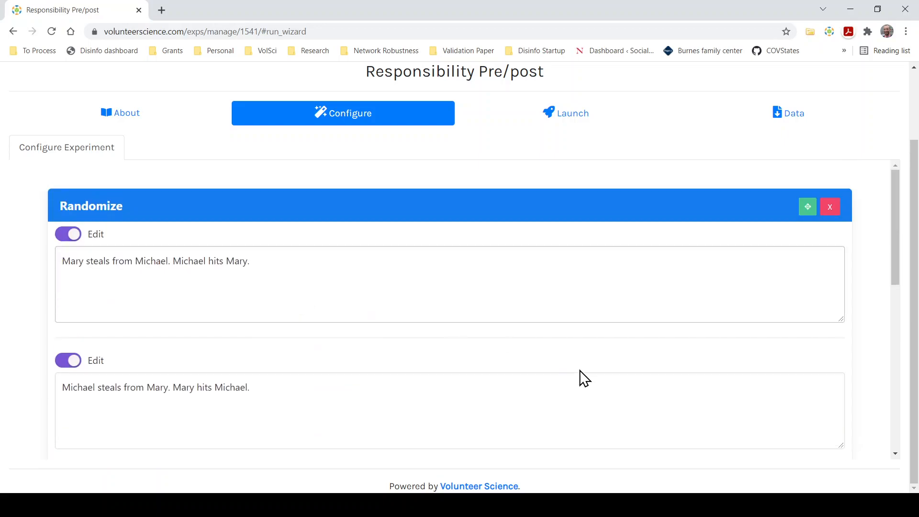
{"action": "left_click", "coordinate": [829, 206]}
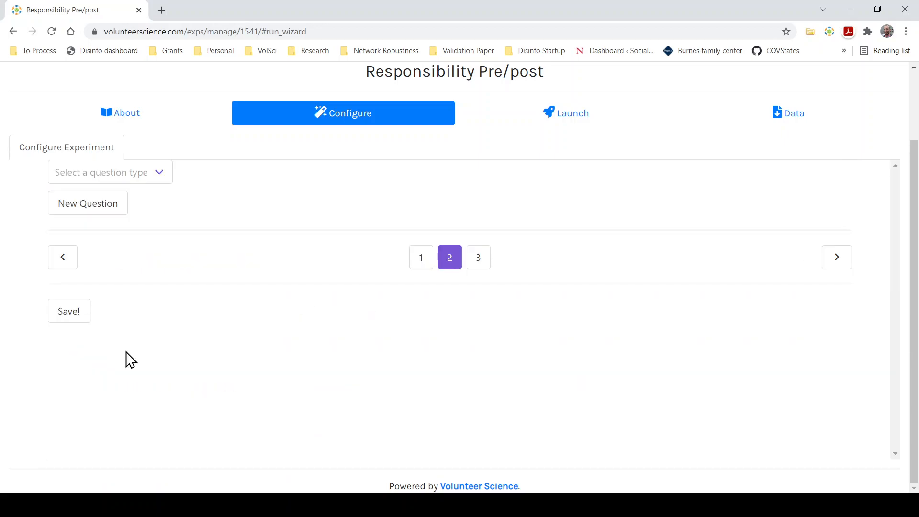
Add a new Randomize question to page 2 and put a Prompt in its group.
{"action": "scroll", "coordinate": [60, 281], "scroll_direction": "up", "scroll_amount": 1}
{"action": "left_click", "coordinate": [70, 218]}
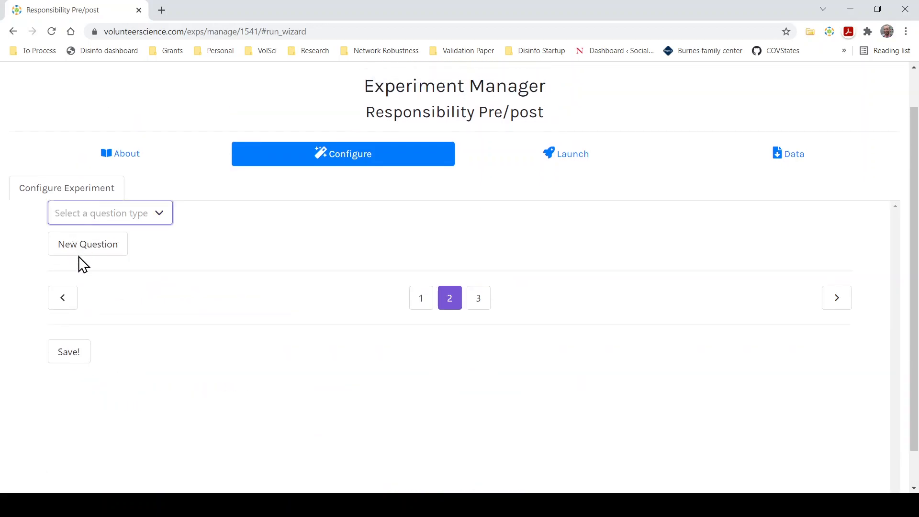
{"action": "key", "text": "Down"}
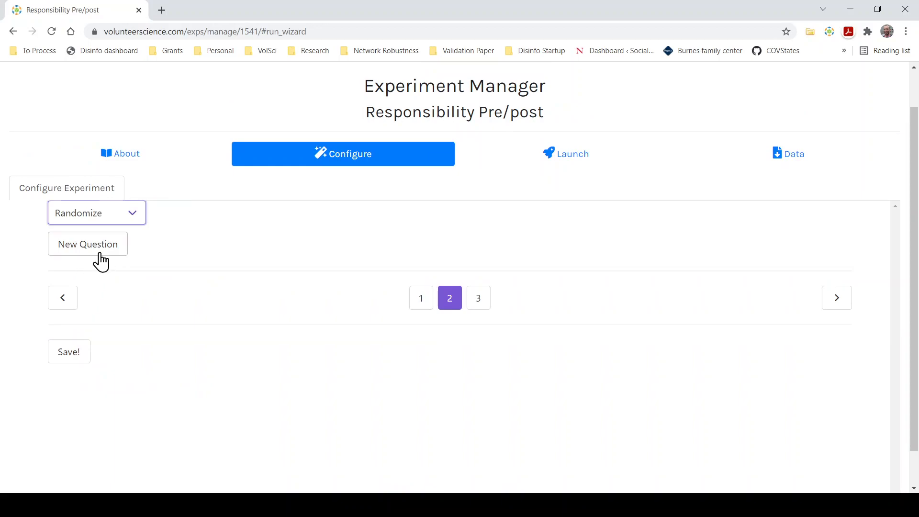
{"action": "left_click", "coordinate": [98, 251]}
{"action": "left_click", "coordinate": [106, 290]}
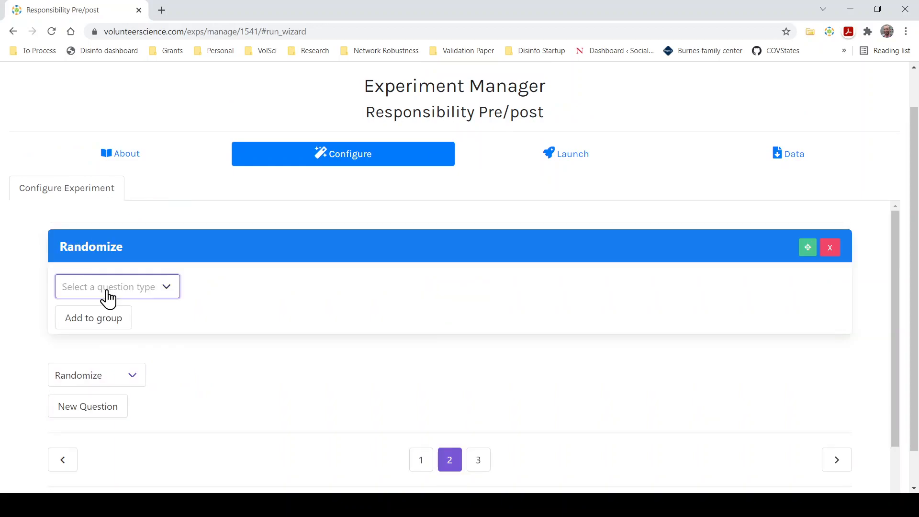
{"action": "left_click", "coordinate": [109, 327]}
{"action": "left_click", "coordinate": [122, 322]}
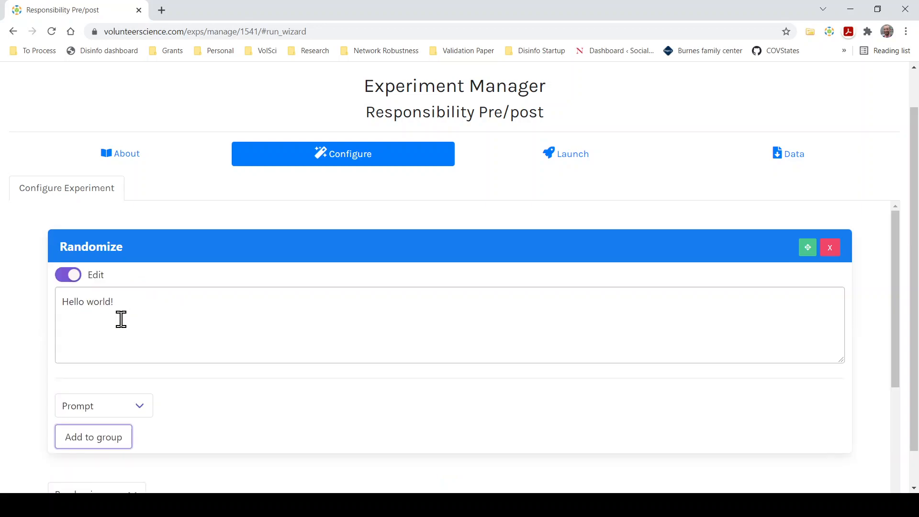
Replace the prompt's placeholder text with "Mary steals from Michael. Michael hits Mary.".
{"action": "left_click", "coordinate": [121, 319]}
{"action": "key", "text": "ctrl+a"}
{"action": "type", "text": "Mra"}
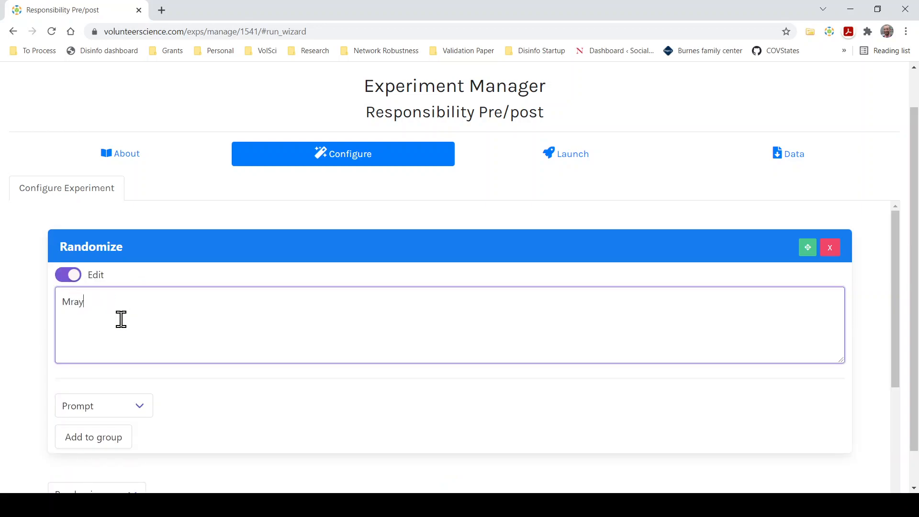
{"action": "type", "text": "y"}
{"action": "key", "text": "BackSpace"}
{"action": "key", "text": "BackSpace"}
{"action": "type", "text": "ay H"}
{"action": "type", "text": "stea"}
{"action": "type", "text": "ls from Micha"}
{"action": "type", "text": "el. Michas"}
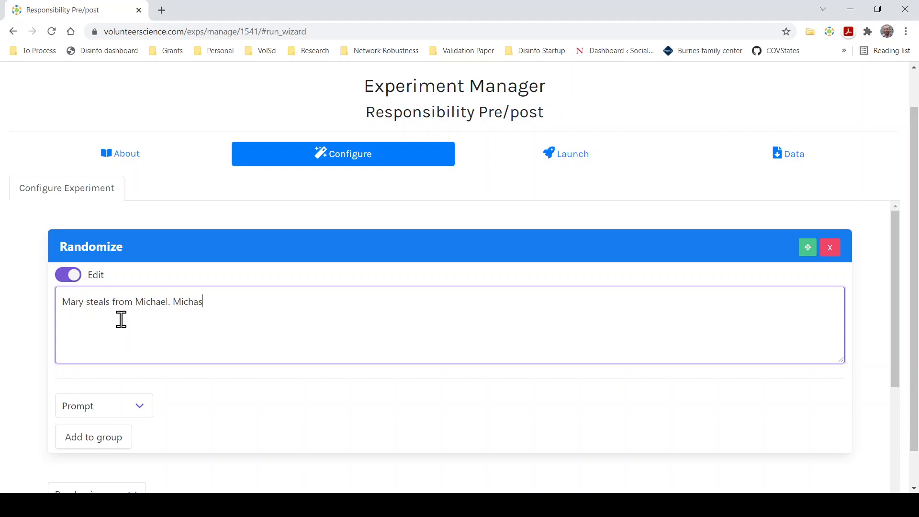
{"action": "key", "text": "BackSpace"}
{"action": "type", "text": "el hits Mary."}
Add a second Prompt to the Randomize group with the text "Michael steals from Mary. Mary hits Michael.".
{"action": "left_click", "coordinate": [104, 442]}
{"action": "left_click_drag", "start_coordinate": [95, 431], "coordinate": [115, 429]}
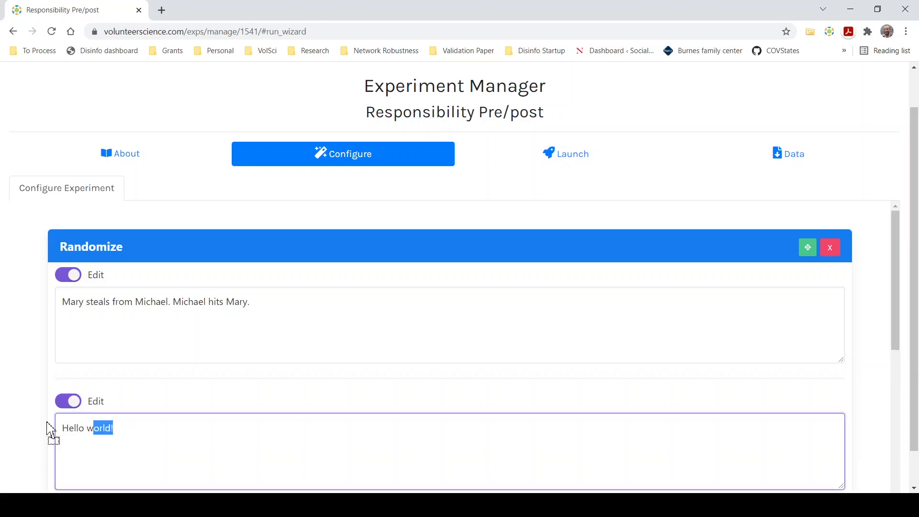
{"action": "left_click", "coordinate": [86, 431]}
{"action": "triple_click", "coordinate": [87, 431]}
{"action": "scroll", "coordinate": [88, 430], "scroll_direction": "down", "scroll_amount": 1}
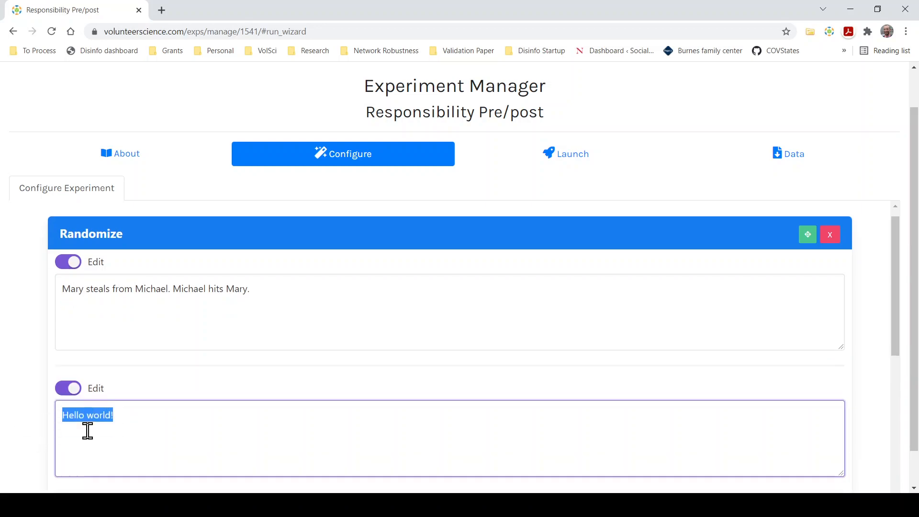
{"action": "scroll", "coordinate": [88, 431], "scroll_direction": "down", "scroll_amount": 2}
{"action": "type", "text": "M"}
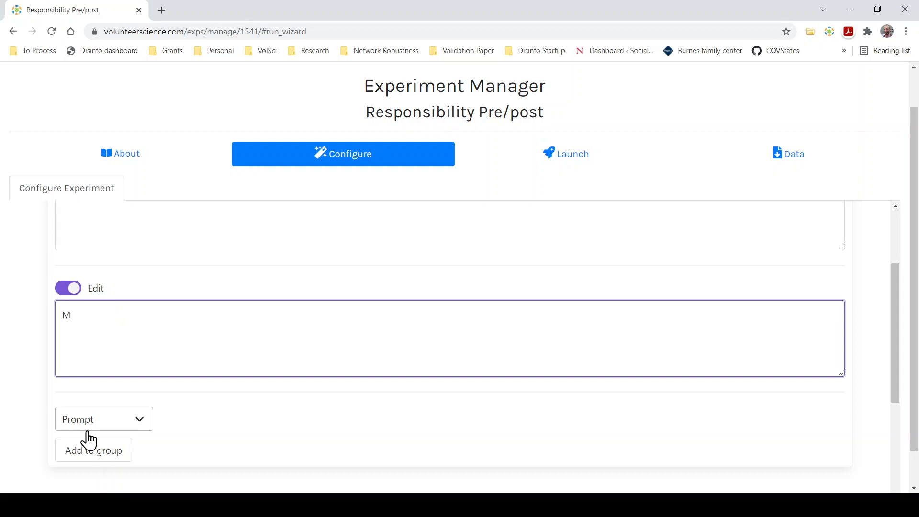
{"action": "scroll", "coordinate": [88, 440], "scroll_direction": "up", "scroll_amount": 1}
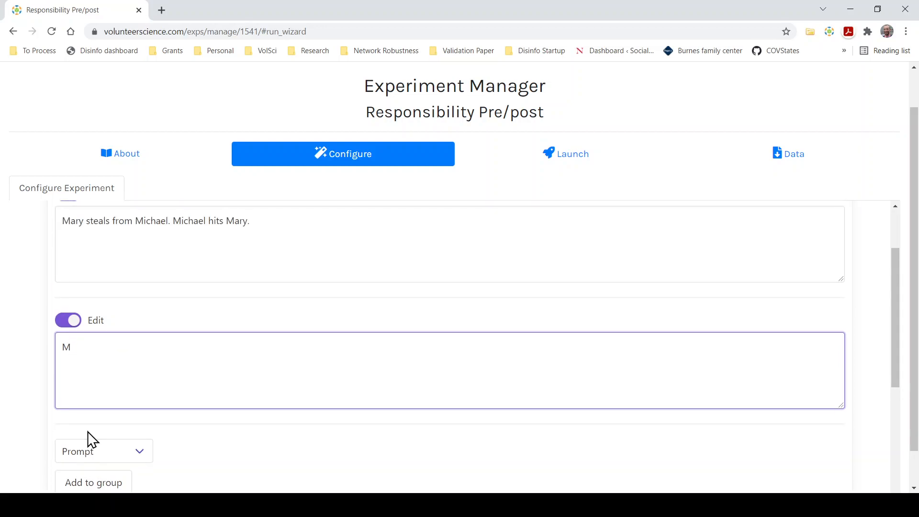
{"action": "type", "text": "ichael steals from Mary. Mary "}
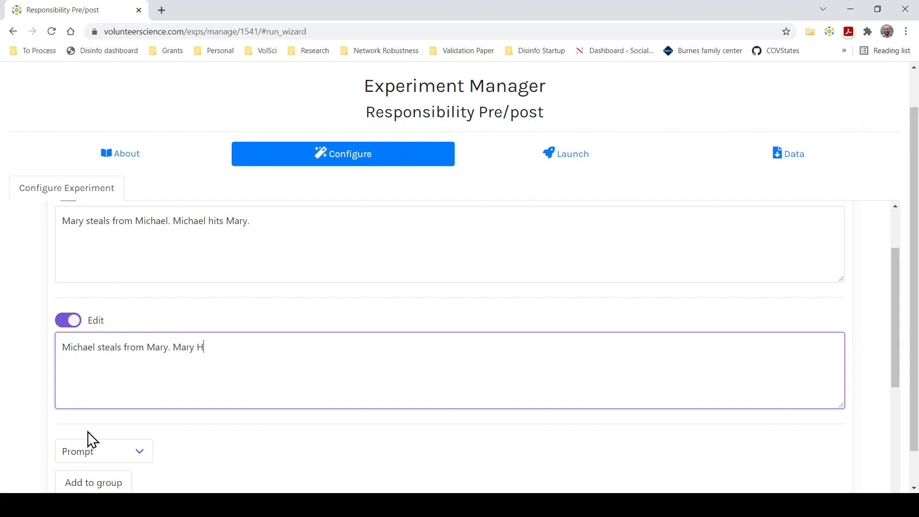
{"action": "type", "text": "hits Michale."}
{"action": "key", "text": "BackSpace"}
{"action": "key", "text": "BackSpace"}
{"action": "key", "text": "BackSpace"}
{"action": "type", "text": "ael."}
Check both randomized prompts on page 2 and save the study's configuration.
{"action": "scroll", "coordinate": [272, 455], "scroll_direction": "down", "scroll_amount": 4}
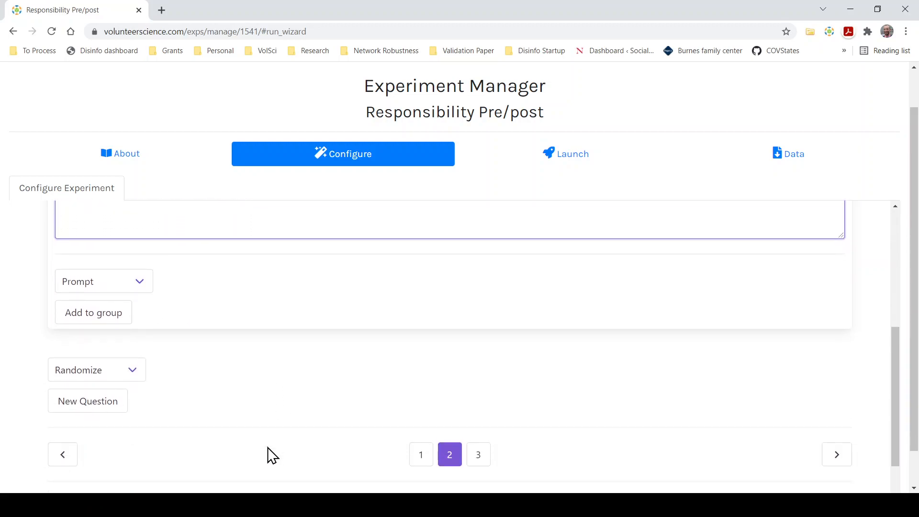
{"action": "scroll", "coordinate": [272, 456], "scroll_direction": "up", "scroll_amount": 5}
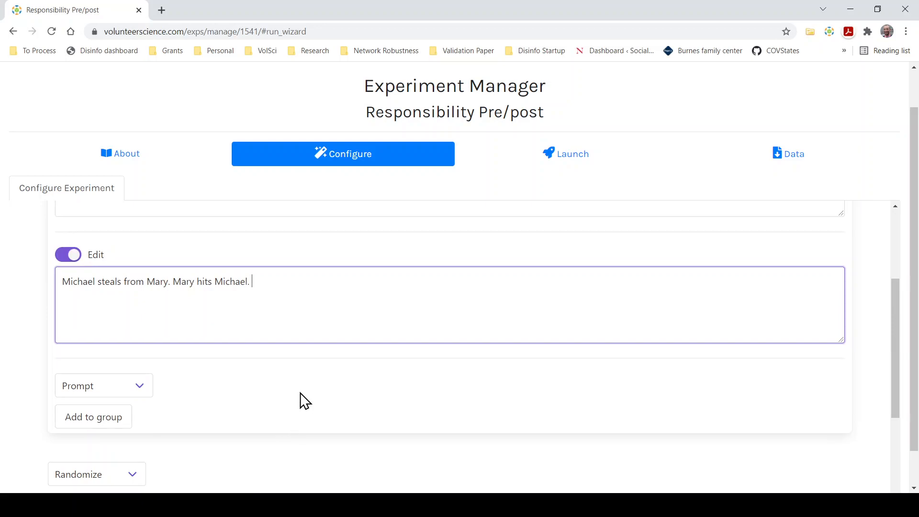
{"action": "scroll", "coordinate": [300, 401], "scroll_direction": "down", "scroll_amount": 3}
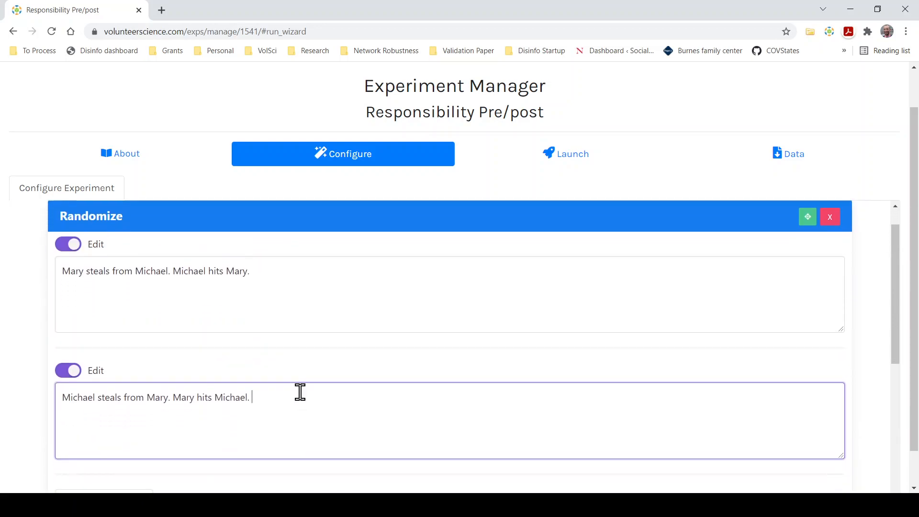
{"action": "scroll", "coordinate": [300, 392], "scroll_direction": "down", "scroll_amount": 4}
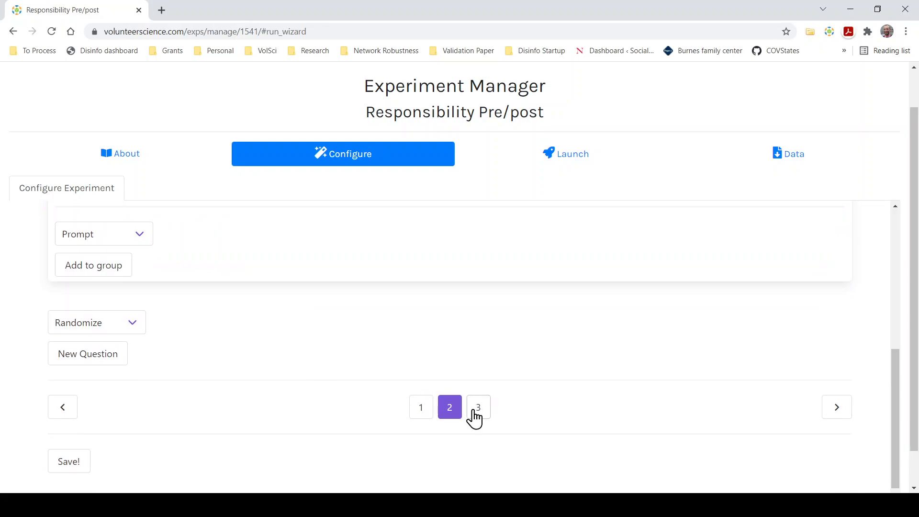
{"action": "left_click", "coordinate": [58, 464]}
Delete the Matrix Table question from page 3.
{"action": "left_click", "coordinate": [477, 414]}
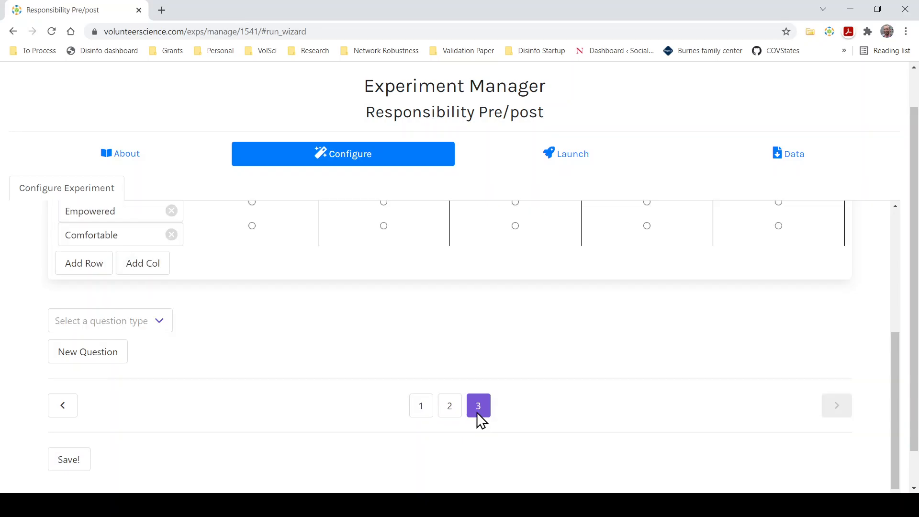
{"action": "scroll", "coordinate": [391, 317], "scroll_direction": "up", "scroll_amount": 5}
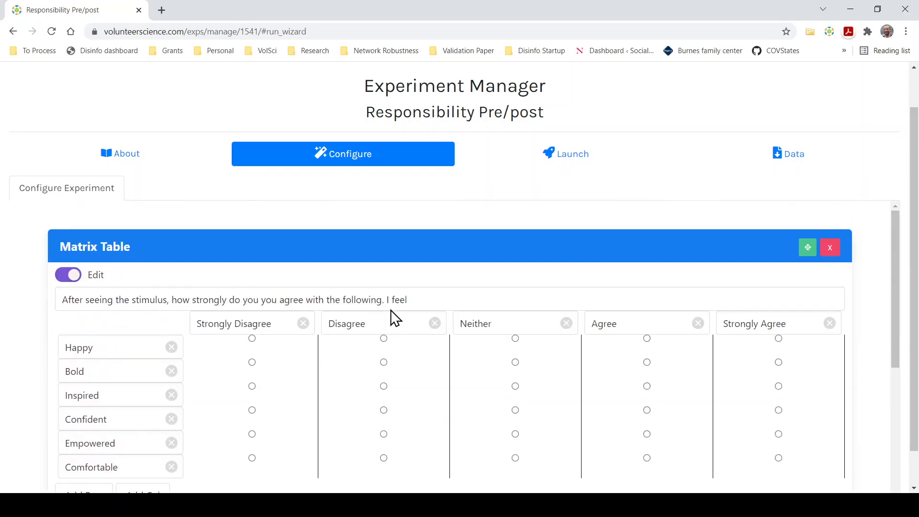
{"action": "left_click", "coordinate": [828, 256]}
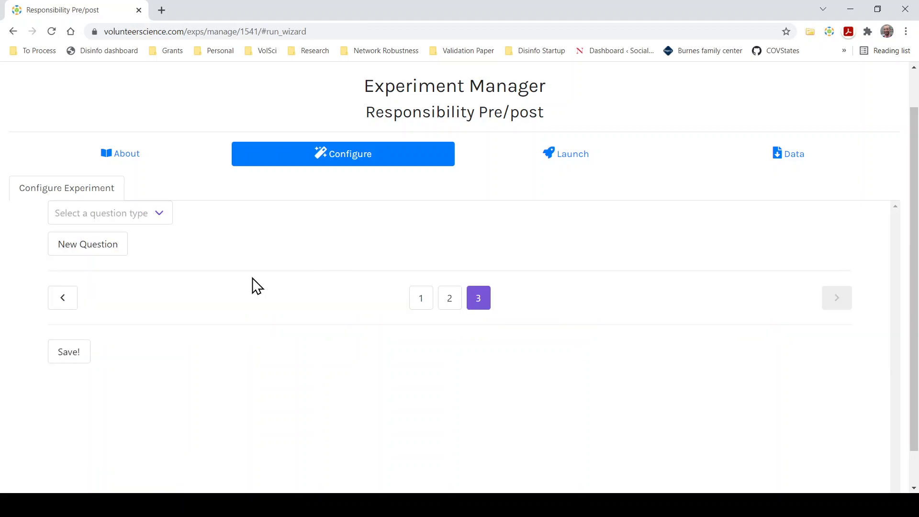
Add a new Multiple Choice question to page 3.
{"action": "scroll", "coordinate": [163, 286], "scroll_direction": "up", "scroll_amount": 1}
{"action": "left_click", "coordinate": [149, 266]}
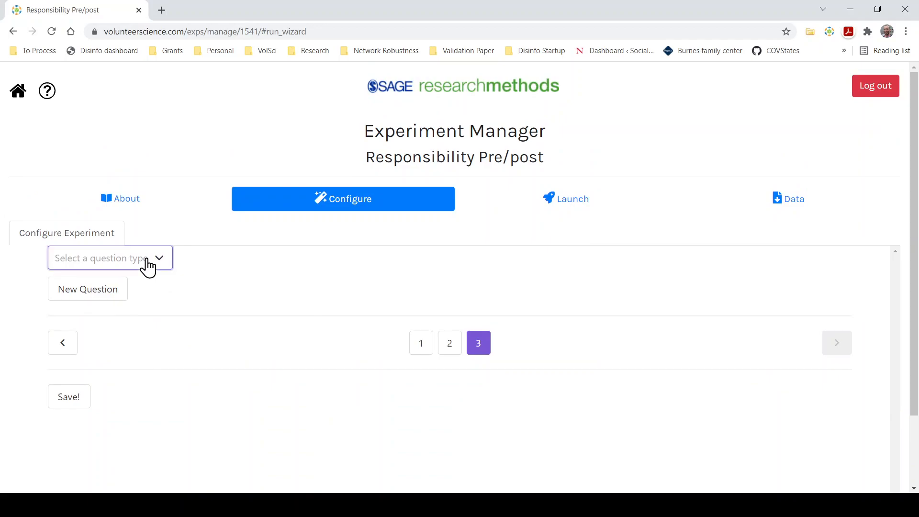
{"action": "left_click", "coordinate": [117, 291]}
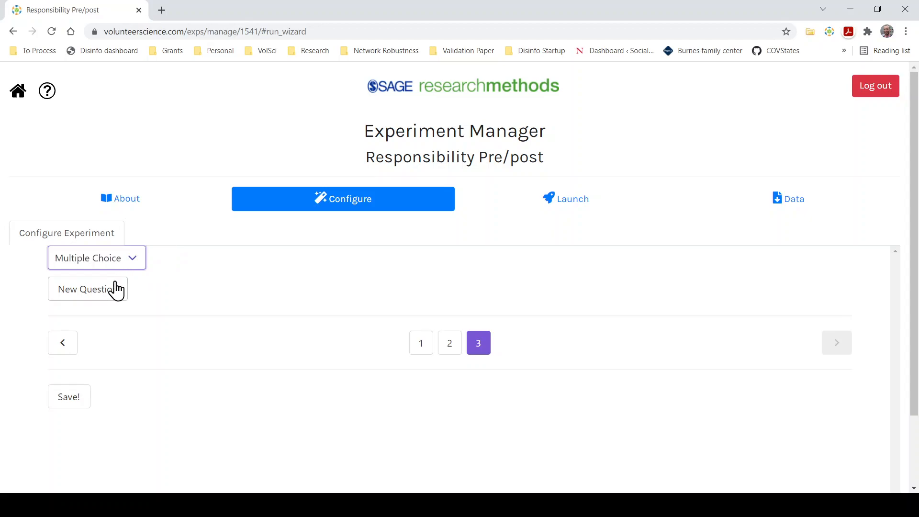
{"action": "left_click", "coordinate": [82, 296]}
{"action": "scroll", "coordinate": [3, 327], "scroll_direction": "down", "scroll_amount": 1}
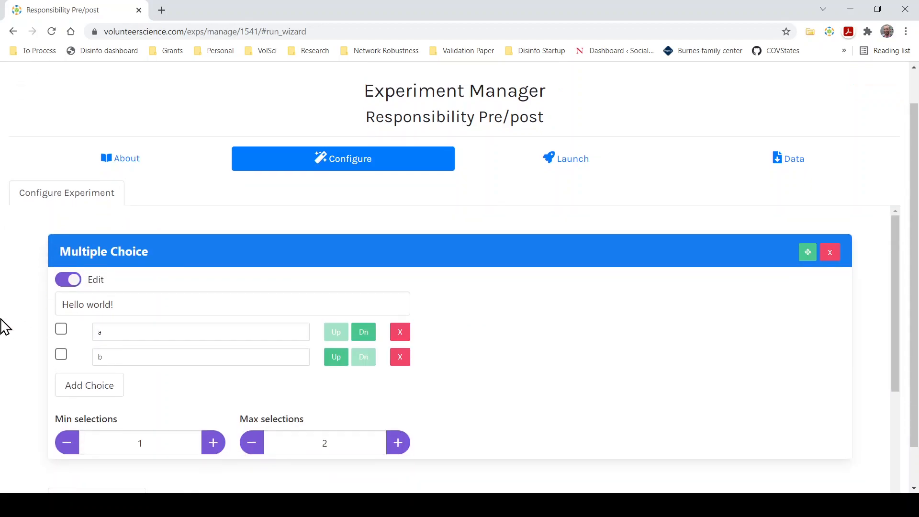
Replace the Multiple Choice question's placeholder text on page 3 with "Who is at fault?".
{"action": "left_click_drag", "start_coordinate": [139, 305], "coordinate": [53, 308]}
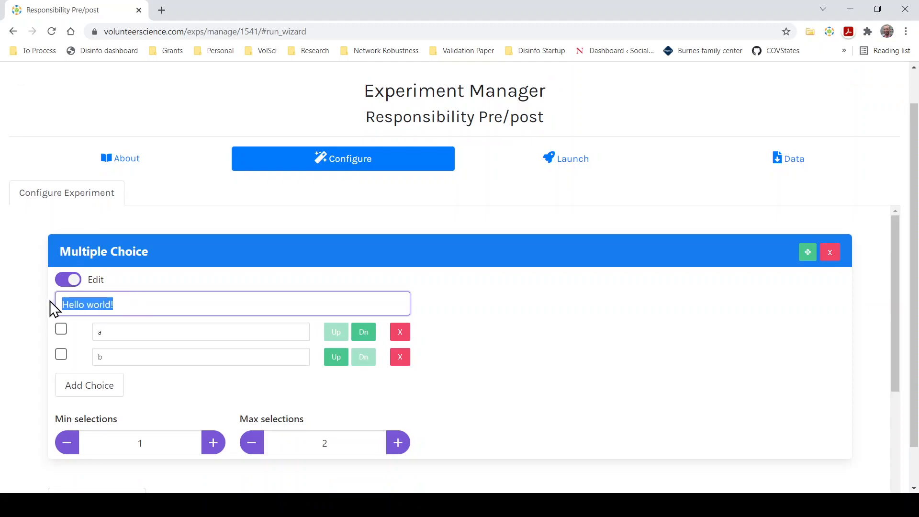
{"action": "type", "text": "Who is "}
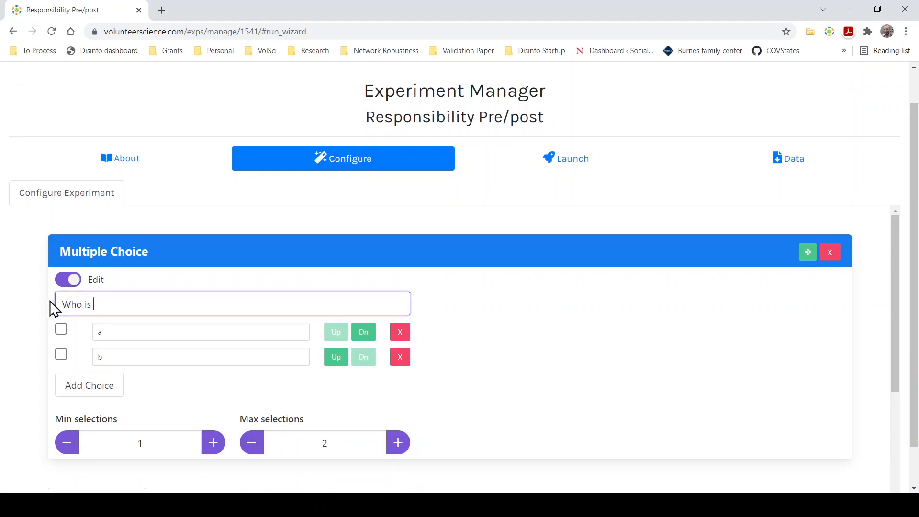
{"action": "type", "text": "more"}
{"action": "key", "text": "BackSpace"}
{"action": "key", "text": "BackSpace"}
{"action": "type", "text": "at fault"}
Rename the two answer choices of the fault question to "Michael" and "Mary".
{"action": "scroll", "coordinate": [50, 302], "scroll_direction": "down", "scroll_amount": 1}
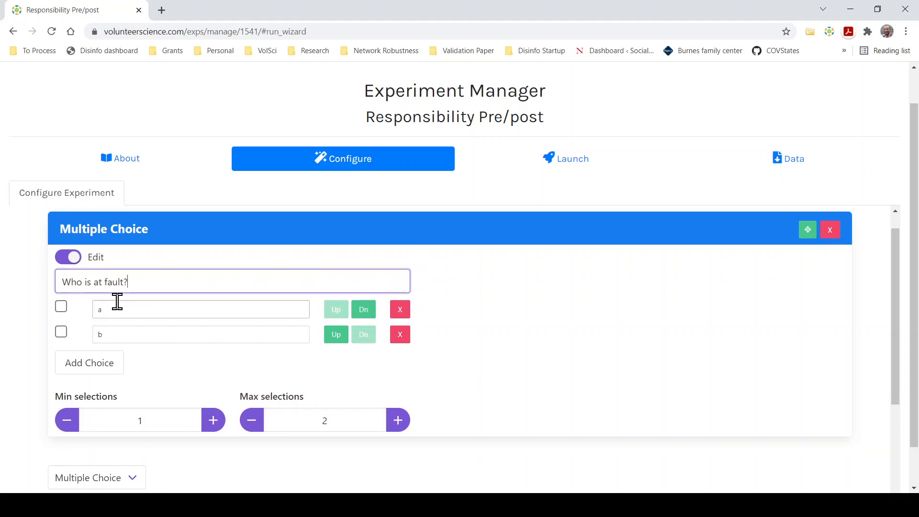
{"action": "left_click", "coordinate": [99, 311]}
{"action": "type", "text": "Michael"}
{"action": "left_click", "coordinate": [108, 331]}
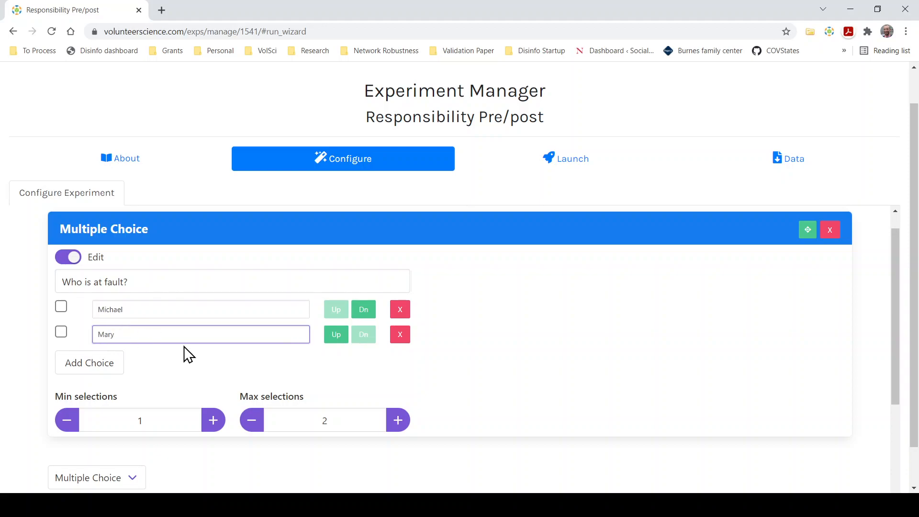
{"action": "left_click", "coordinate": [174, 362]}
Limit the fault question to a maximum of 1 selection and save the study's configuration.
{"action": "scroll", "coordinate": [191, 378], "scroll_direction": "down", "scroll_amount": 1}
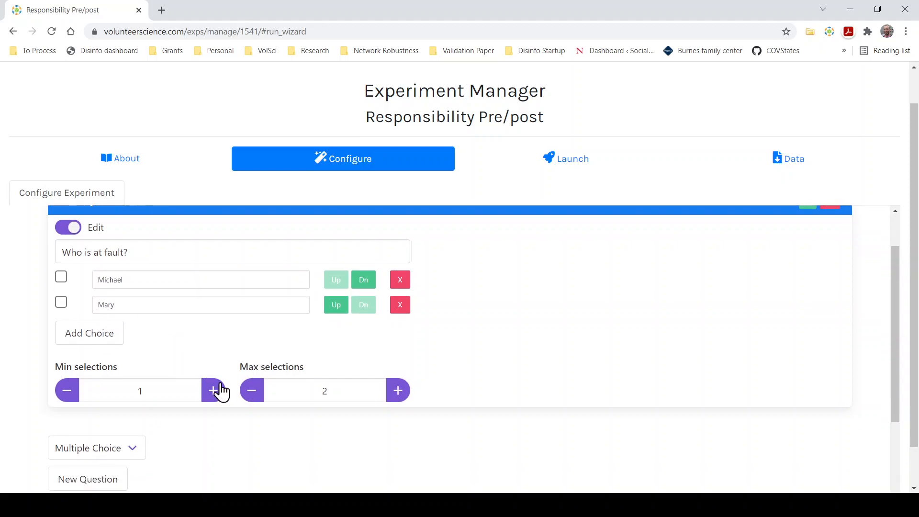
{"action": "left_click", "coordinate": [261, 393]}
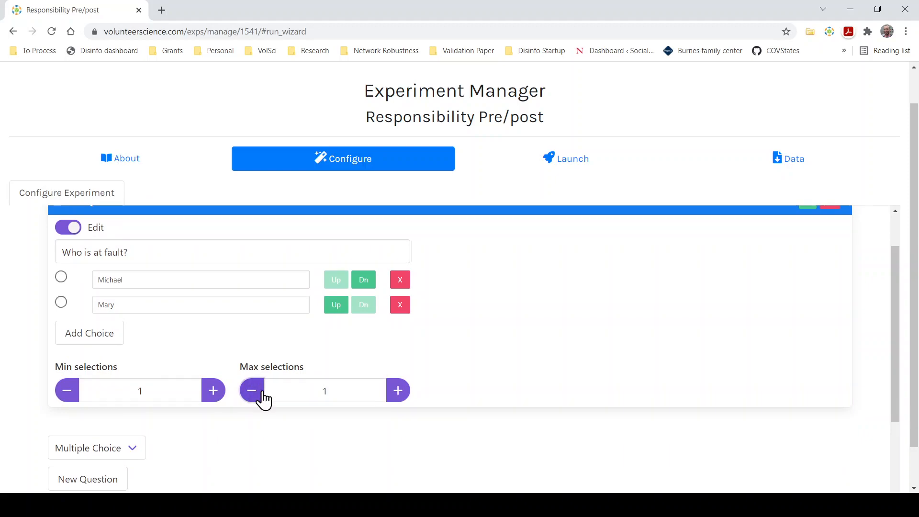
{"action": "scroll", "coordinate": [4, 436], "scroll_direction": "down", "scroll_amount": 1}
{"action": "scroll", "coordinate": [495, 398], "scroll_direction": "down", "scroll_amount": 3}
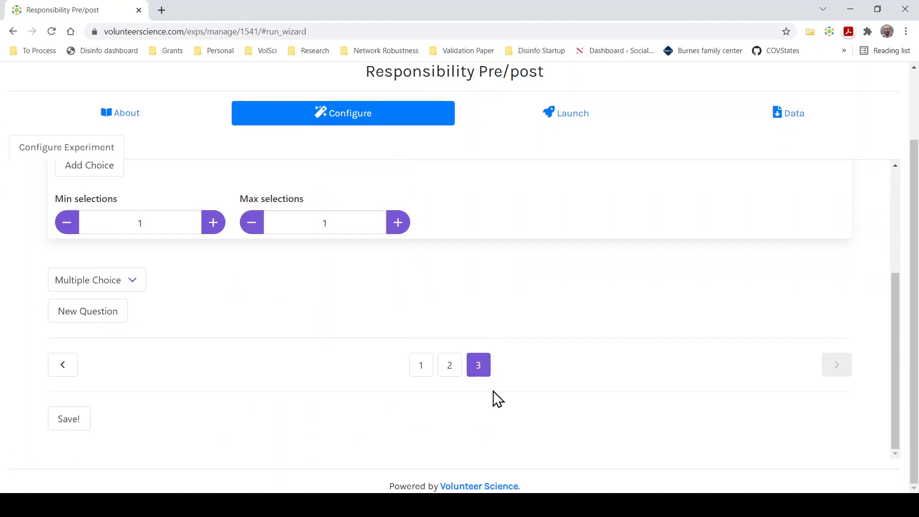
{"action": "left_click", "coordinate": [55, 425]}
Launch a preview of the Responsibility Pre/post study for 1 participant.
{"action": "scroll", "coordinate": [386, 268], "scroll_direction": "up", "scroll_amount": 3}
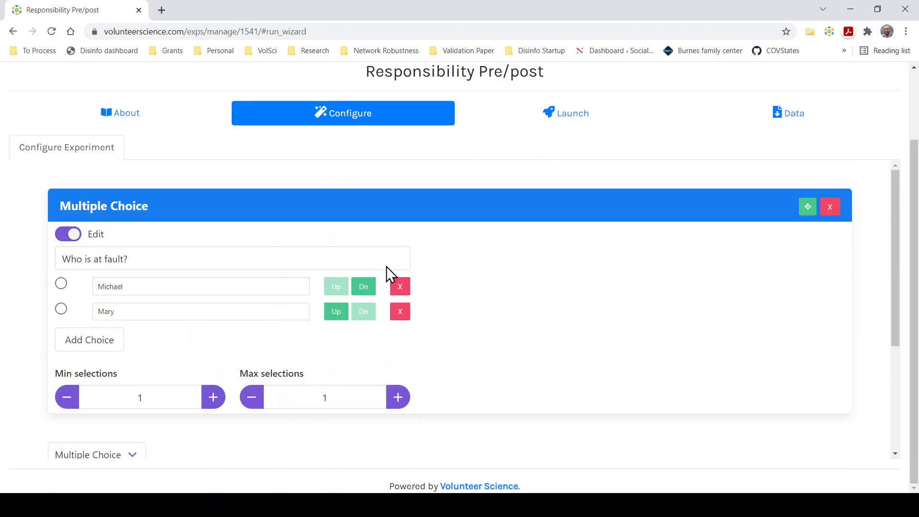
{"action": "left_click", "coordinate": [580, 122]}
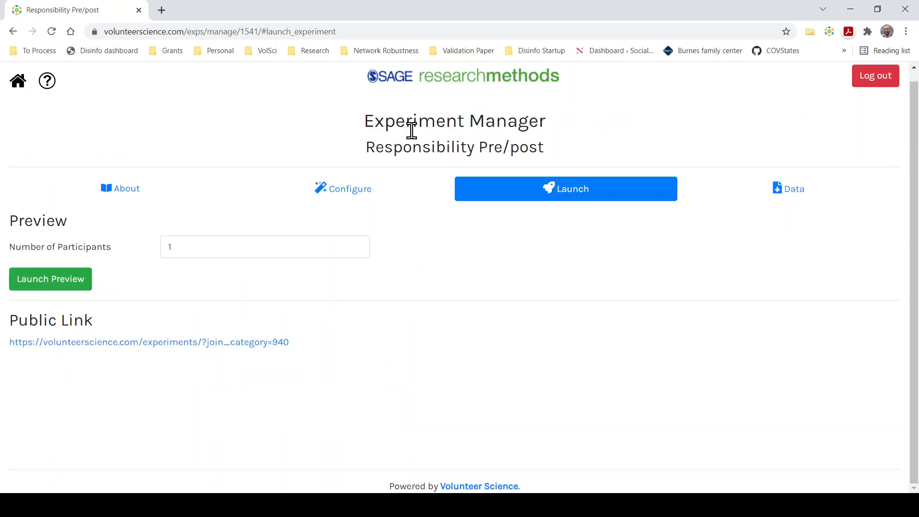
{"action": "left_click", "coordinate": [50, 287]}
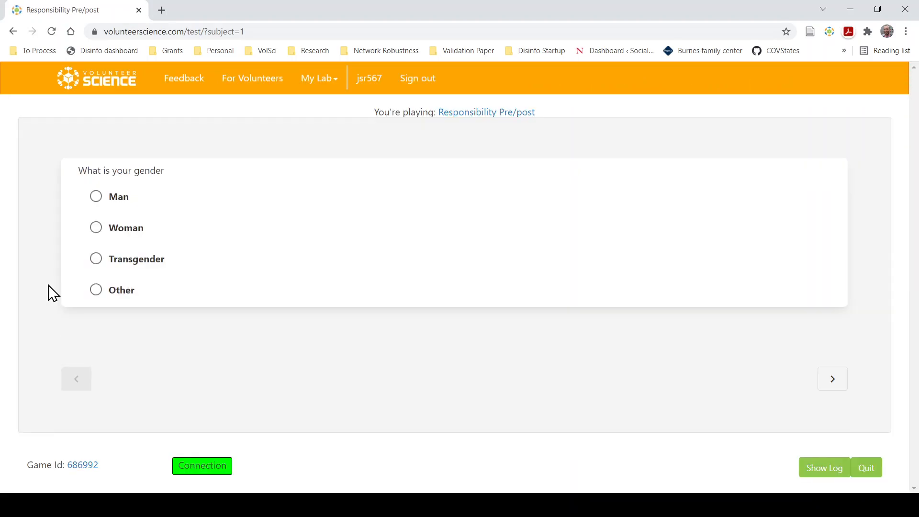
Complete the preview survey, answering Man for gender and Mary for who is at fault, and leave the finished preview.
{"action": "left_click", "coordinate": [97, 197]}
{"action": "left_click", "coordinate": [829, 386]}
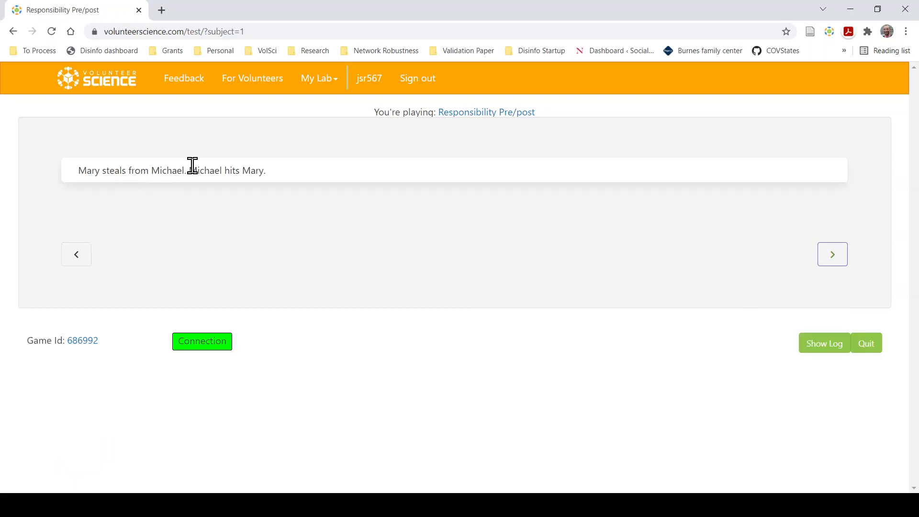
{"action": "left_click", "coordinate": [832, 255]}
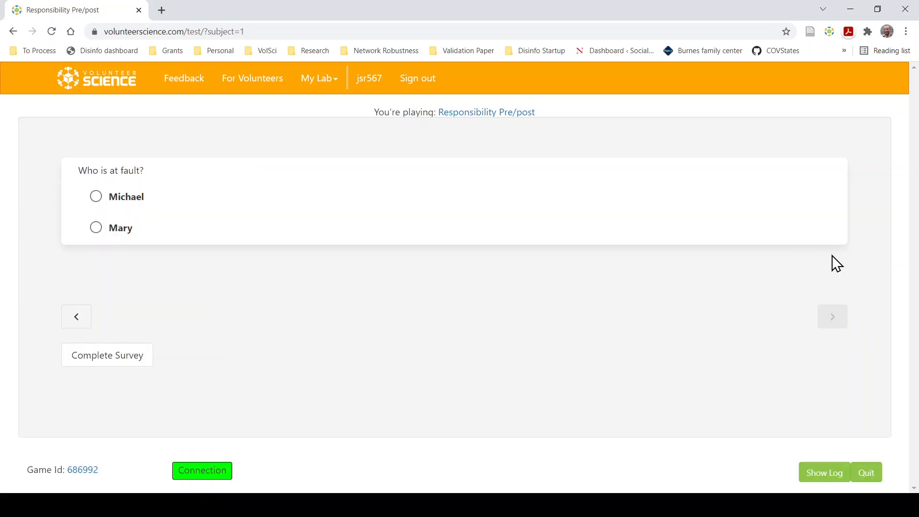
{"action": "left_click", "coordinate": [96, 228]}
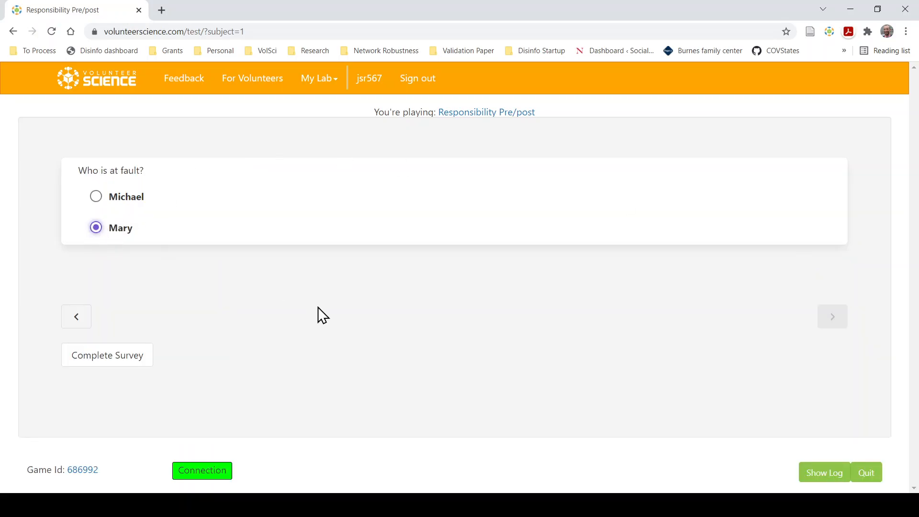
{"action": "left_click", "coordinate": [130, 363]}
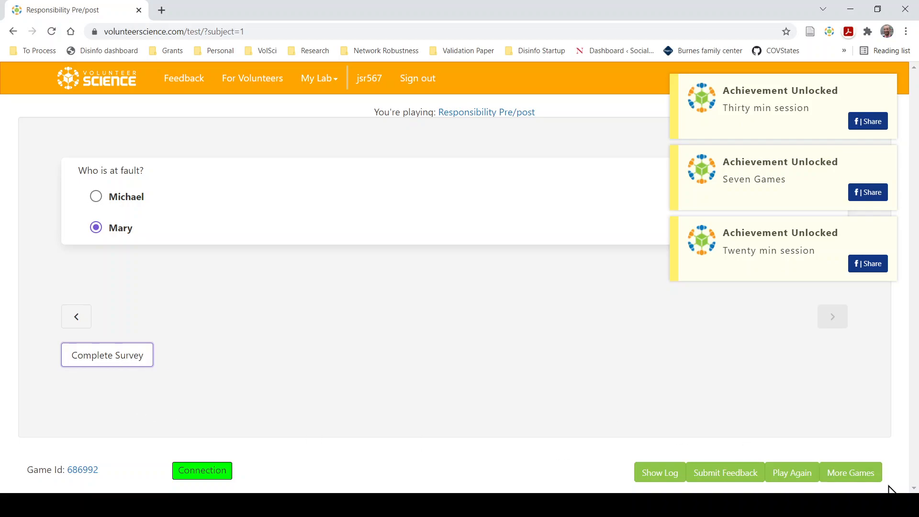
{"action": "left_click", "coordinate": [850, 474]}
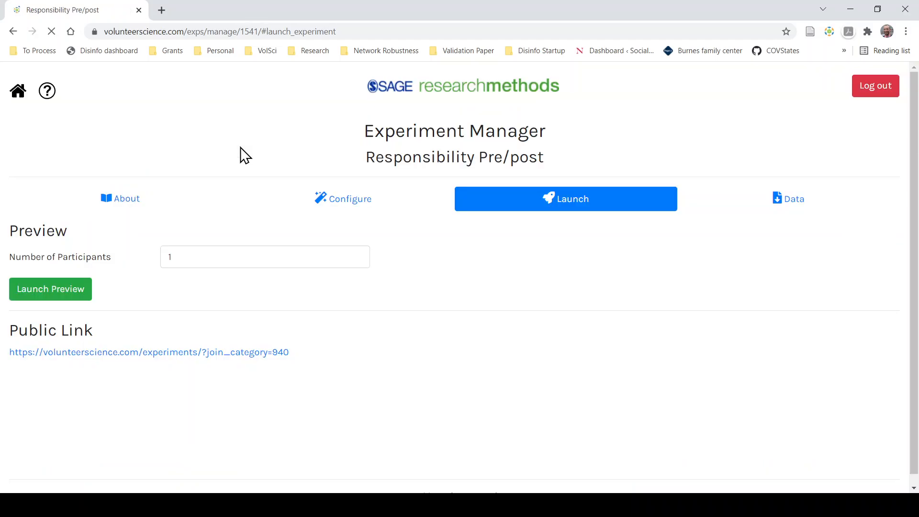
Copy the study's public link and open it in a new browser tab.
{"action": "triple_click", "coordinate": [72, 358]}
{"action": "key", "text": "ctrl+c"}
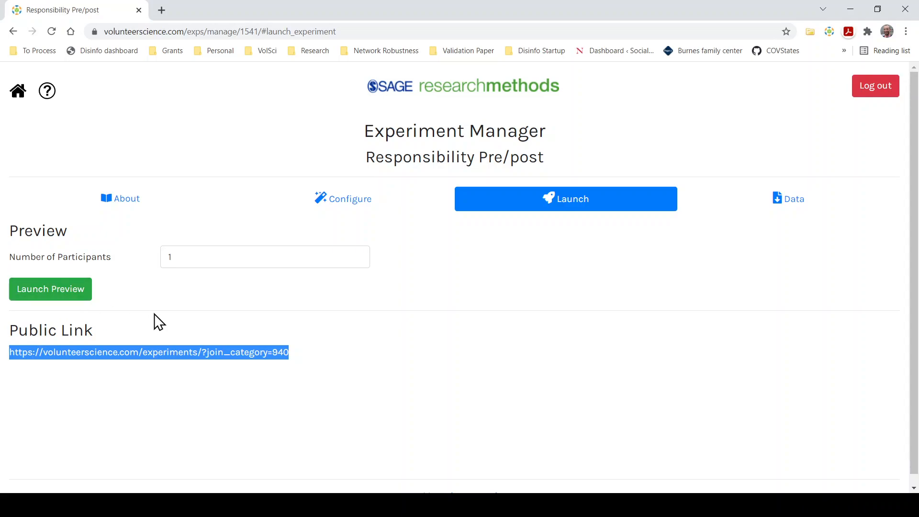
{"action": "key", "text": "ctrl+t"}
{"action": "key", "text": "ctrl+v"}
{"action": "key", "text": "Return"}
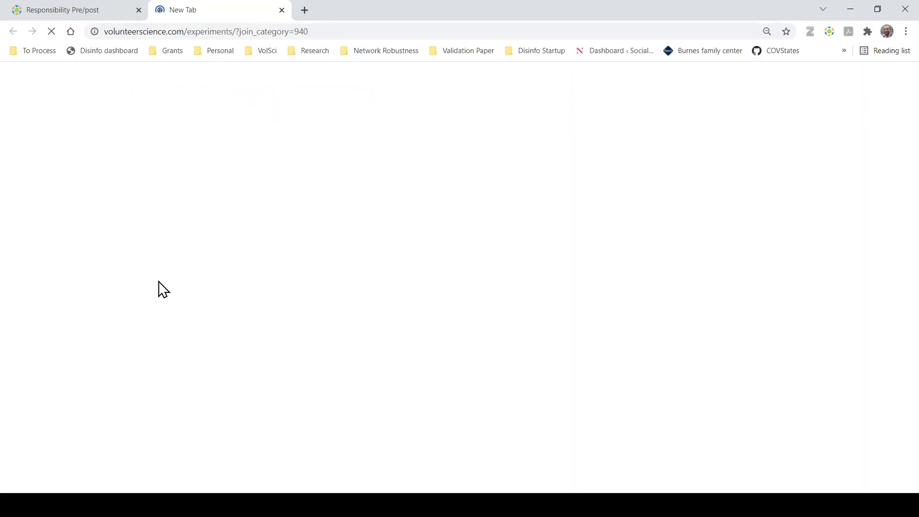
{"action": "left_click", "coordinate": [65, 9]}
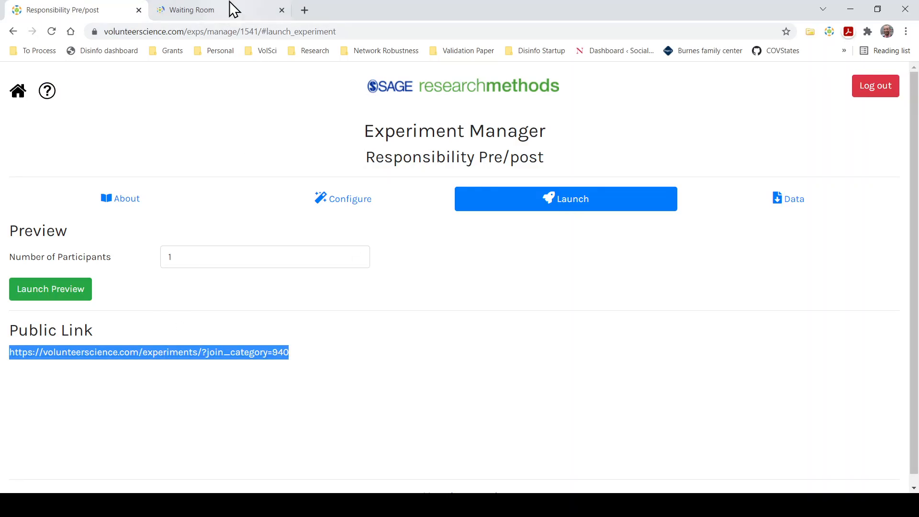
{"action": "left_click", "coordinate": [222, 12]}
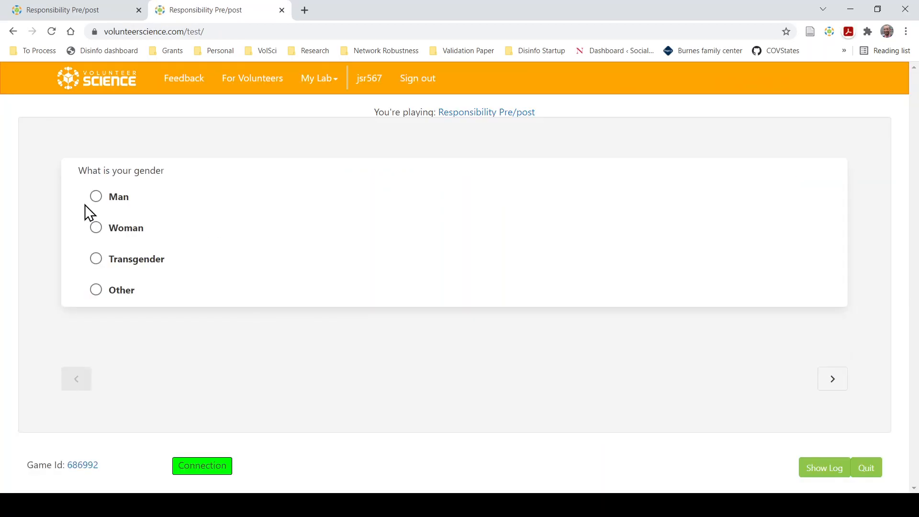
Complete the survey from the public link, answering Man for gender and Mary for fault, and go to more games.
{"action": "left_click", "coordinate": [95, 201]}
{"action": "left_click", "coordinate": [833, 378]}
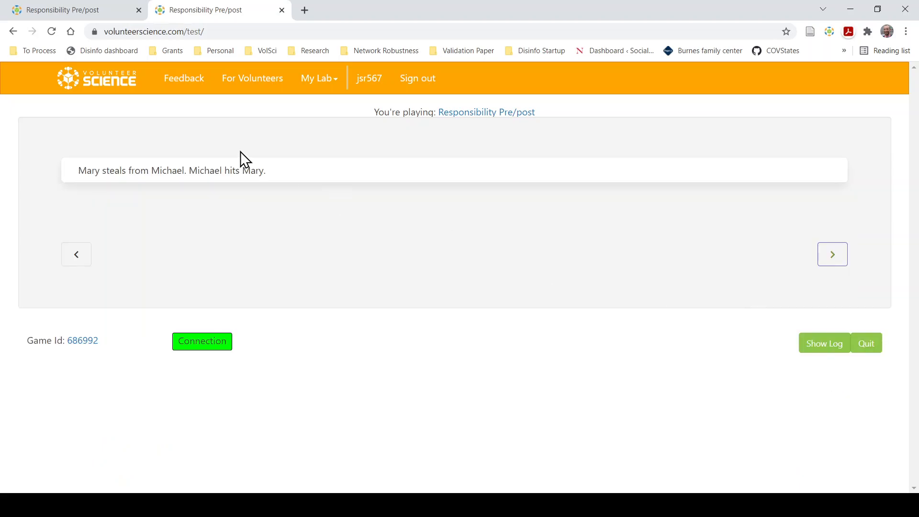
{"action": "left_click", "coordinate": [833, 256]}
{"action": "left_click", "coordinate": [114, 229]}
{"action": "left_click", "coordinate": [114, 355]}
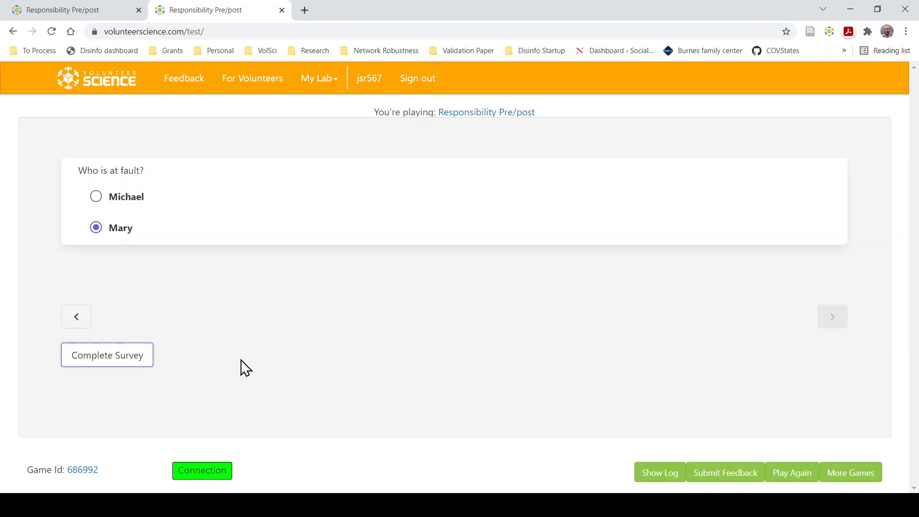
{"action": "left_click", "coordinate": [857, 476]}
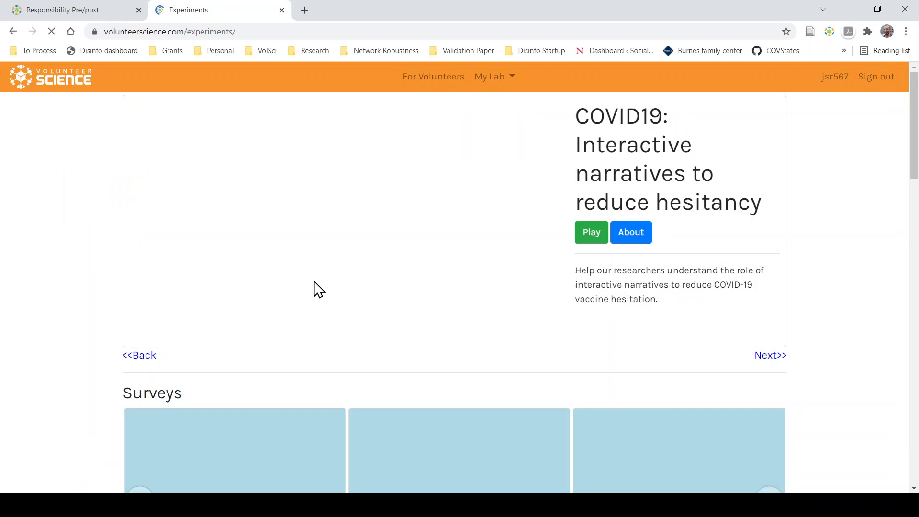
Export the study's data as CSV with the date range 10/22/2021 12:00 to 10/24/2021 12:00.
{"action": "left_click", "coordinate": [39, 12]}
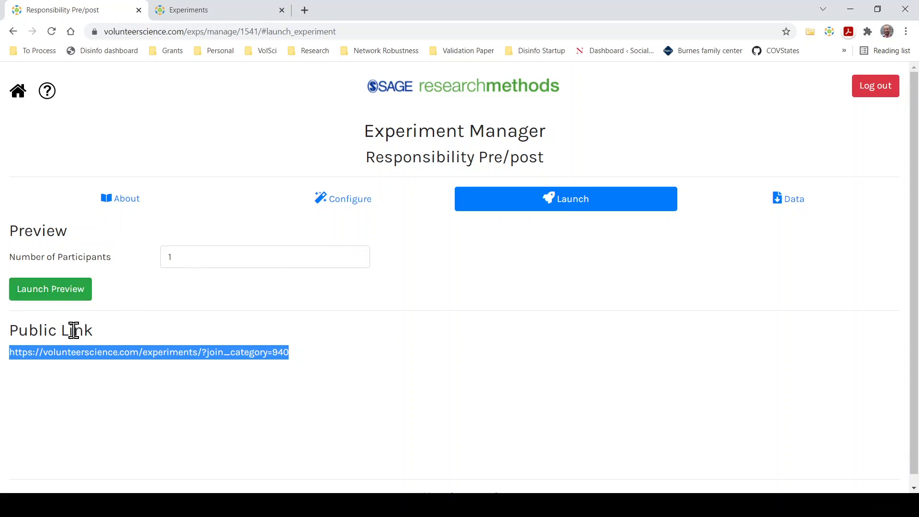
{"action": "left_click", "coordinate": [812, 201]}
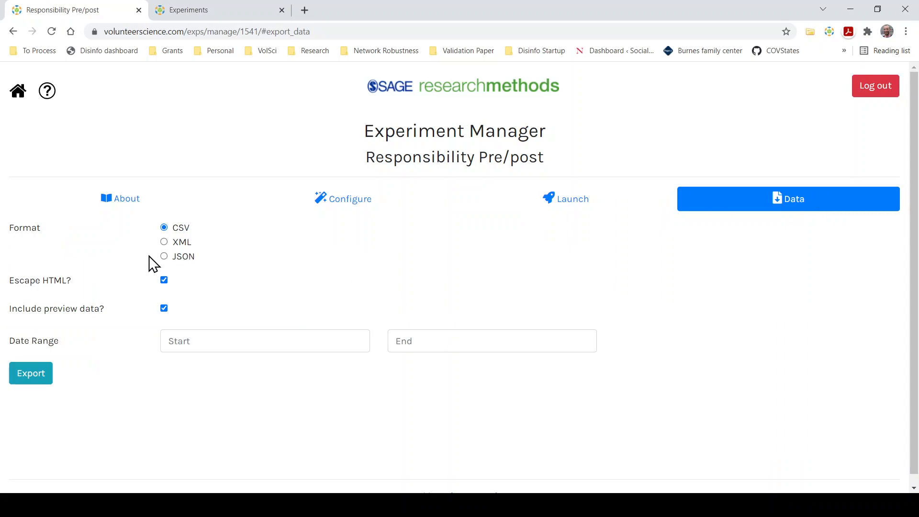
{"action": "left_click", "coordinate": [203, 345]}
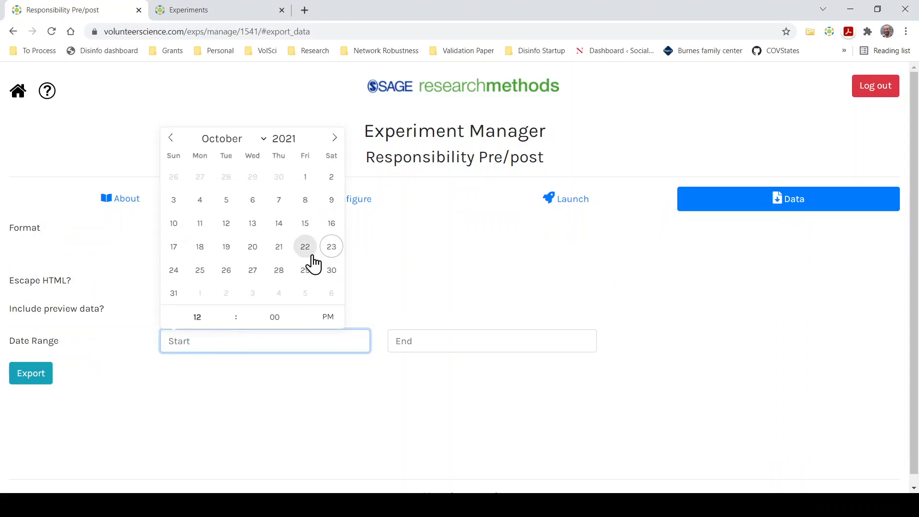
{"action": "left_click", "coordinate": [306, 248]}
{"action": "left_click", "coordinate": [408, 348]}
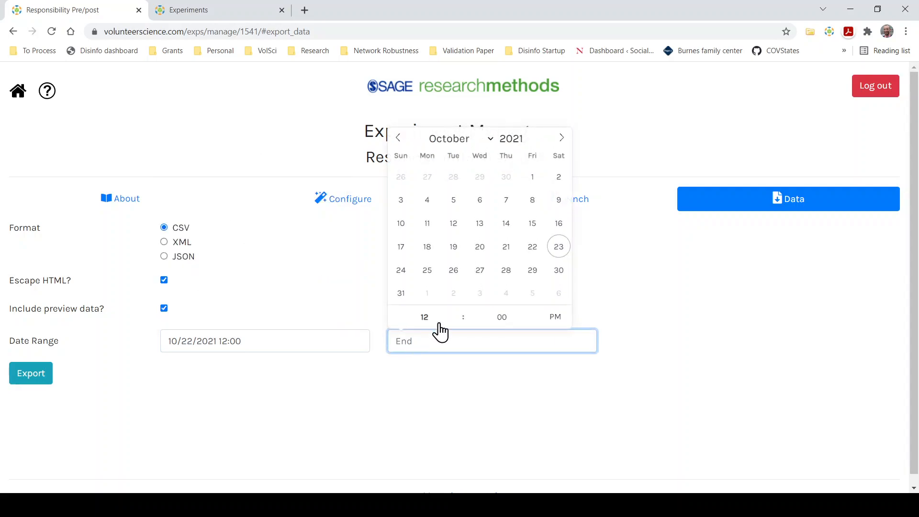
{"action": "left_click", "coordinate": [400, 271]}
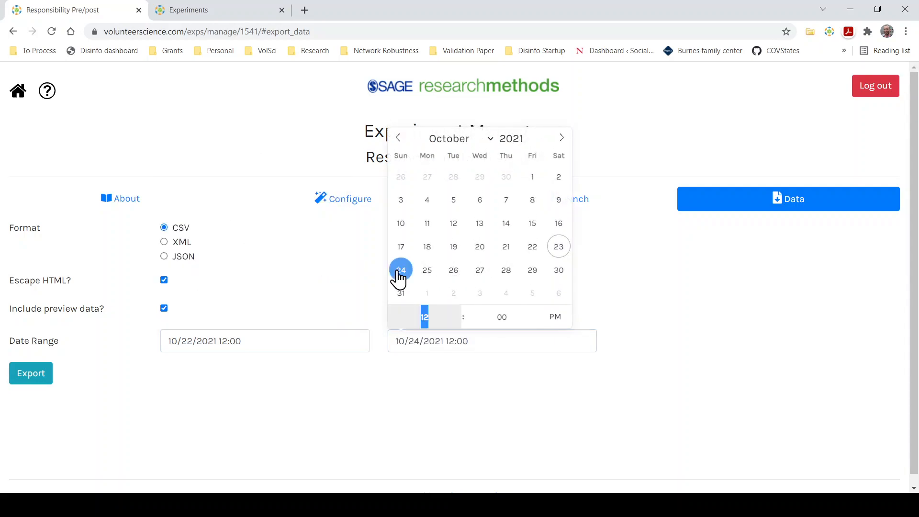
{"action": "left_click", "coordinate": [264, 386]}
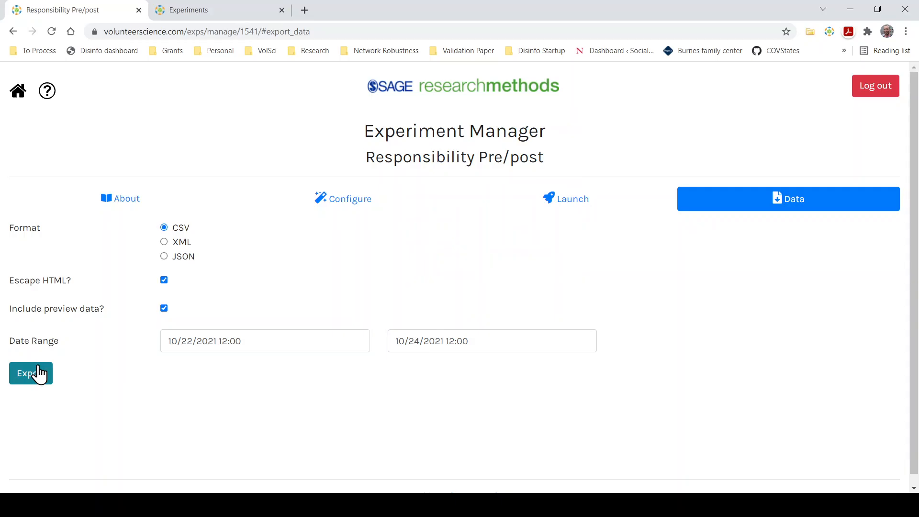
{"action": "left_click", "coordinate": [38, 373]}
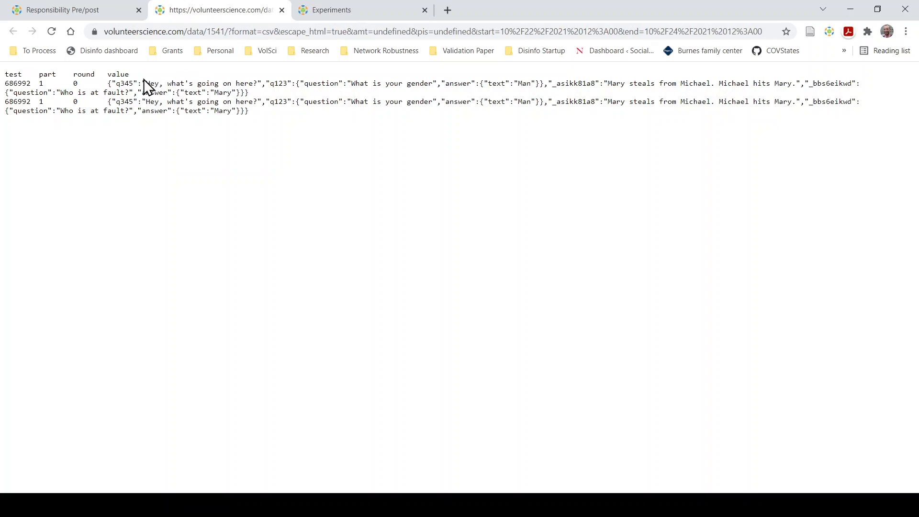
Examine the question text, answers and assigned vignette in both exported data rows.
{"action": "left_click_drag", "start_coordinate": [125, 80], "coordinate": [258, 83]}
{"action": "left_click", "coordinate": [201, 96]}
{"action": "double_click", "coordinate": [276, 84]}
{"action": "left_click_drag", "start_coordinate": [360, 84], "coordinate": [530, 83]}
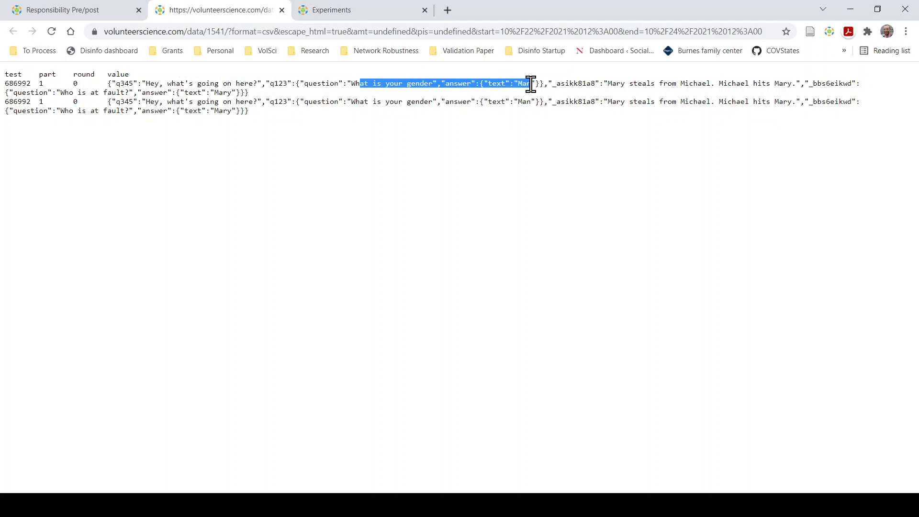
{"action": "double_click", "coordinate": [580, 84]}
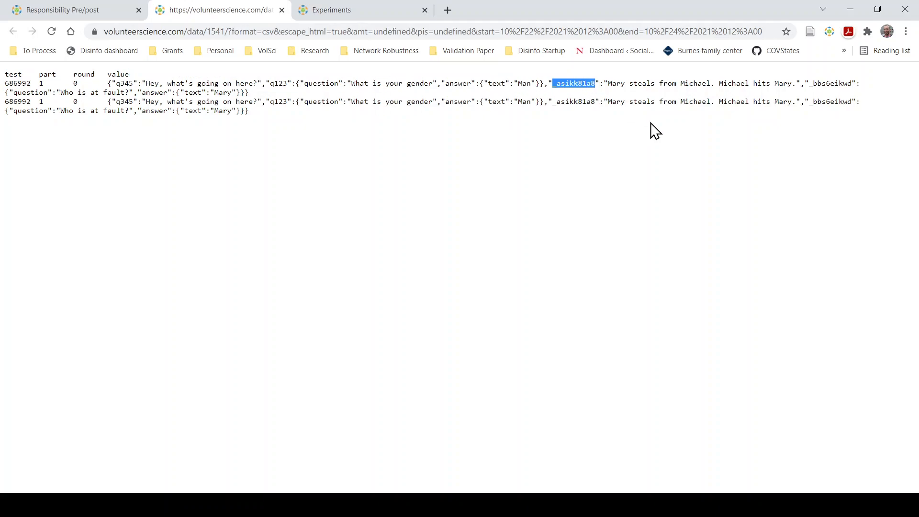
{"action": "left_click", "coordinate": [593, 83], "text": "shift"}
{"action": "left_click_drag", "start_coordinate": [603, 83], "coordinate": [801, 83]}
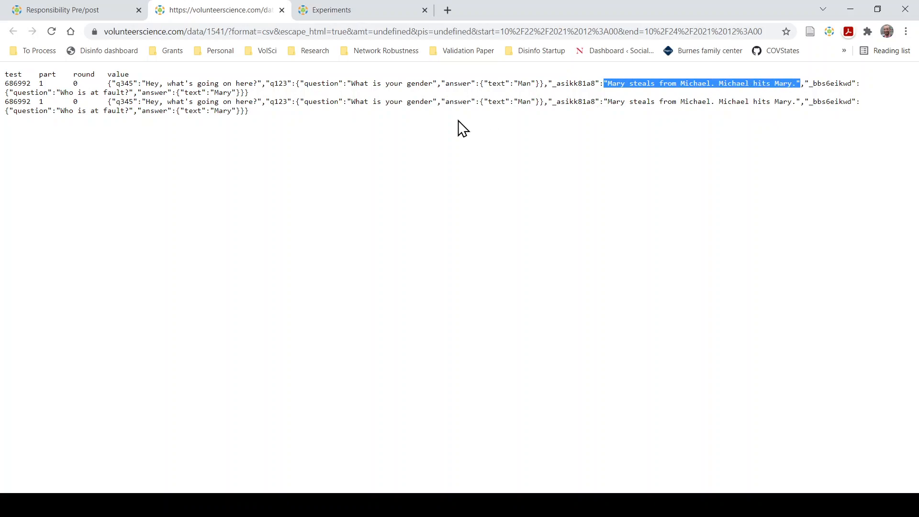
{"action": "left_click_drag", "start_coordinate": [118, 99], "coordinate": [198, 102]}
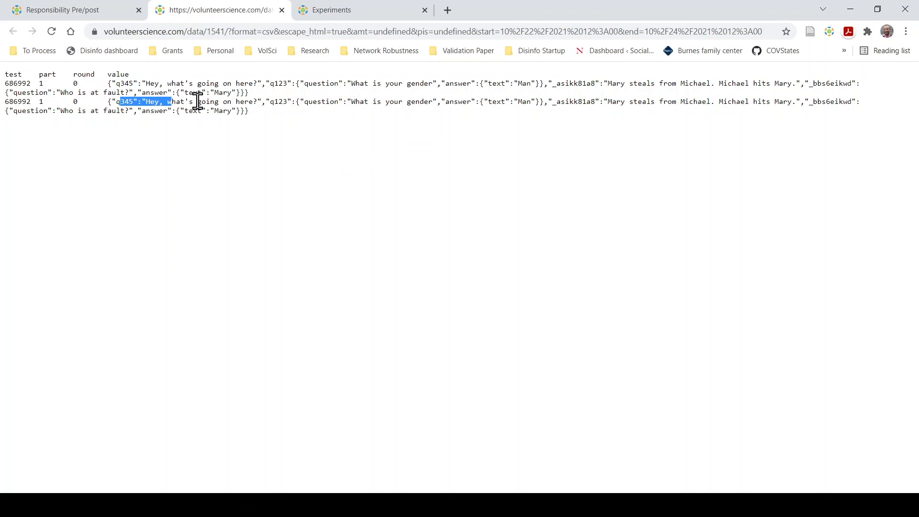
{"action": "left_click_drag", "start_coordinate": [326, 103], "coordinate": [415, 102]}
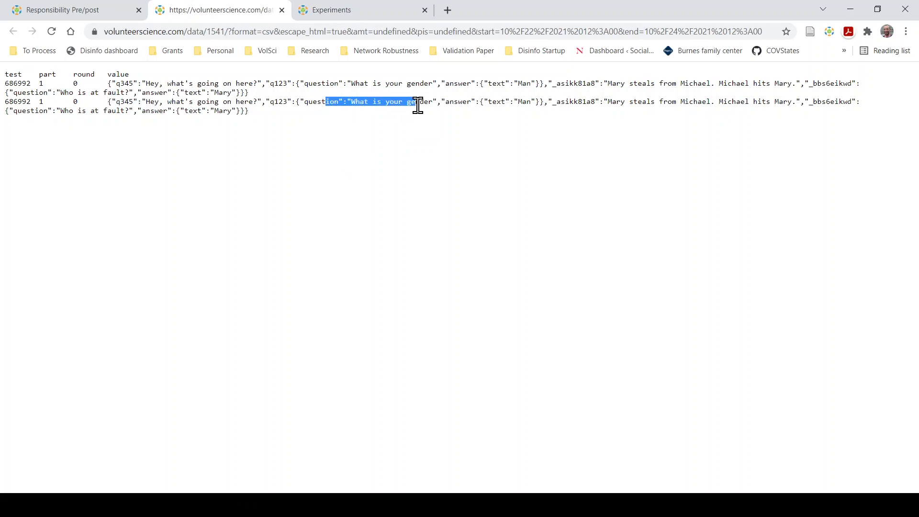
{"action": "left_click_drag", "start_coordinate": [637, 103], "coordinate": [691, 117]}
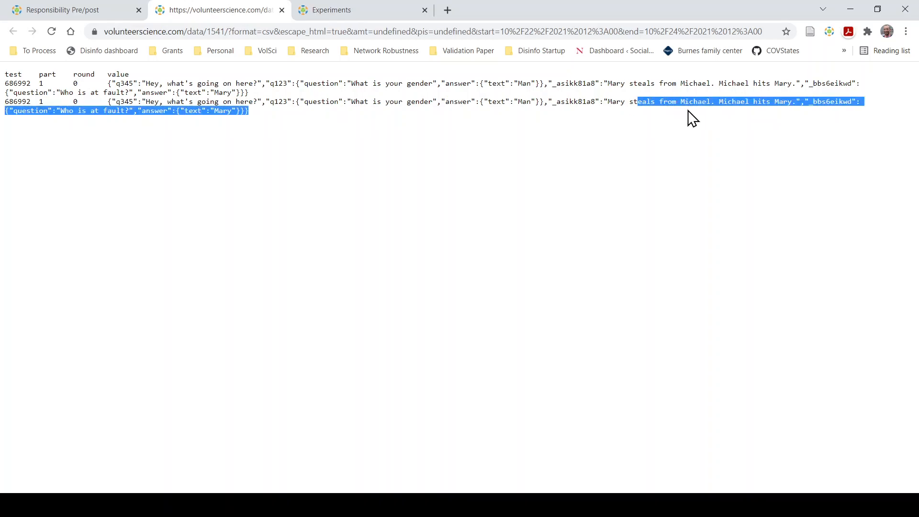
{"action": "triple_click", "coordinate": [215, 110]}
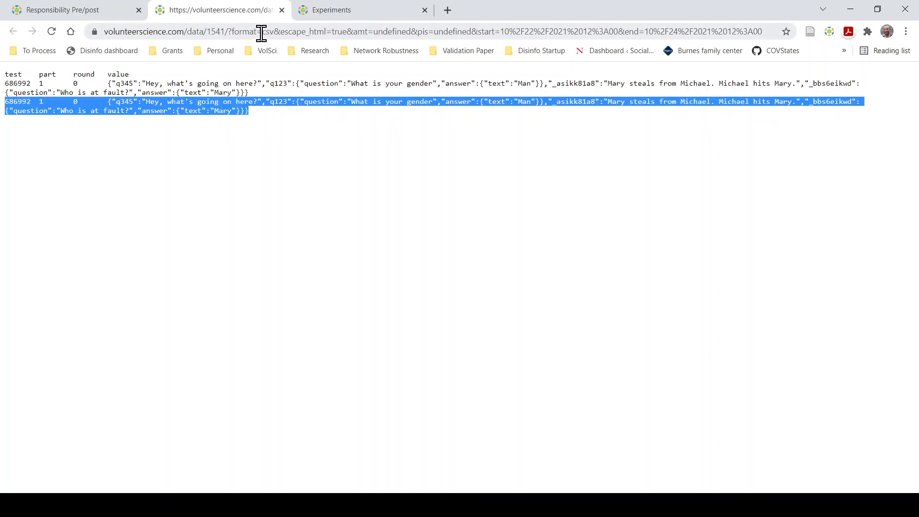
Close the exported data page and return to the study's launch options.
{"action": "left_click", "coordinate": [282, 10]}
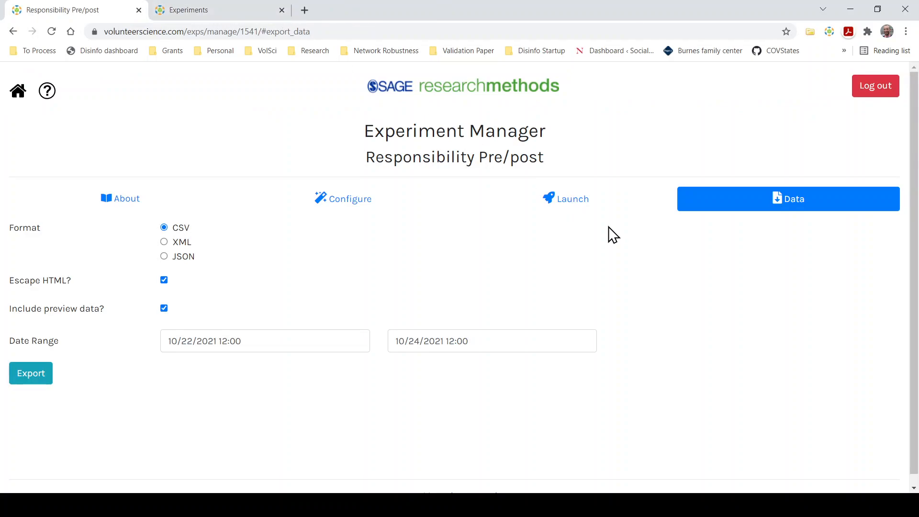
{"action": "left_click", "coordinate": [593, 206]}
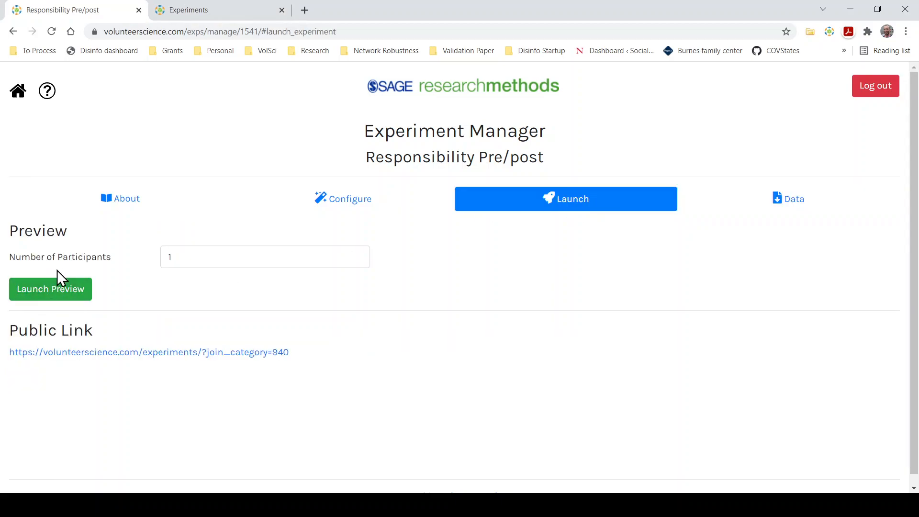